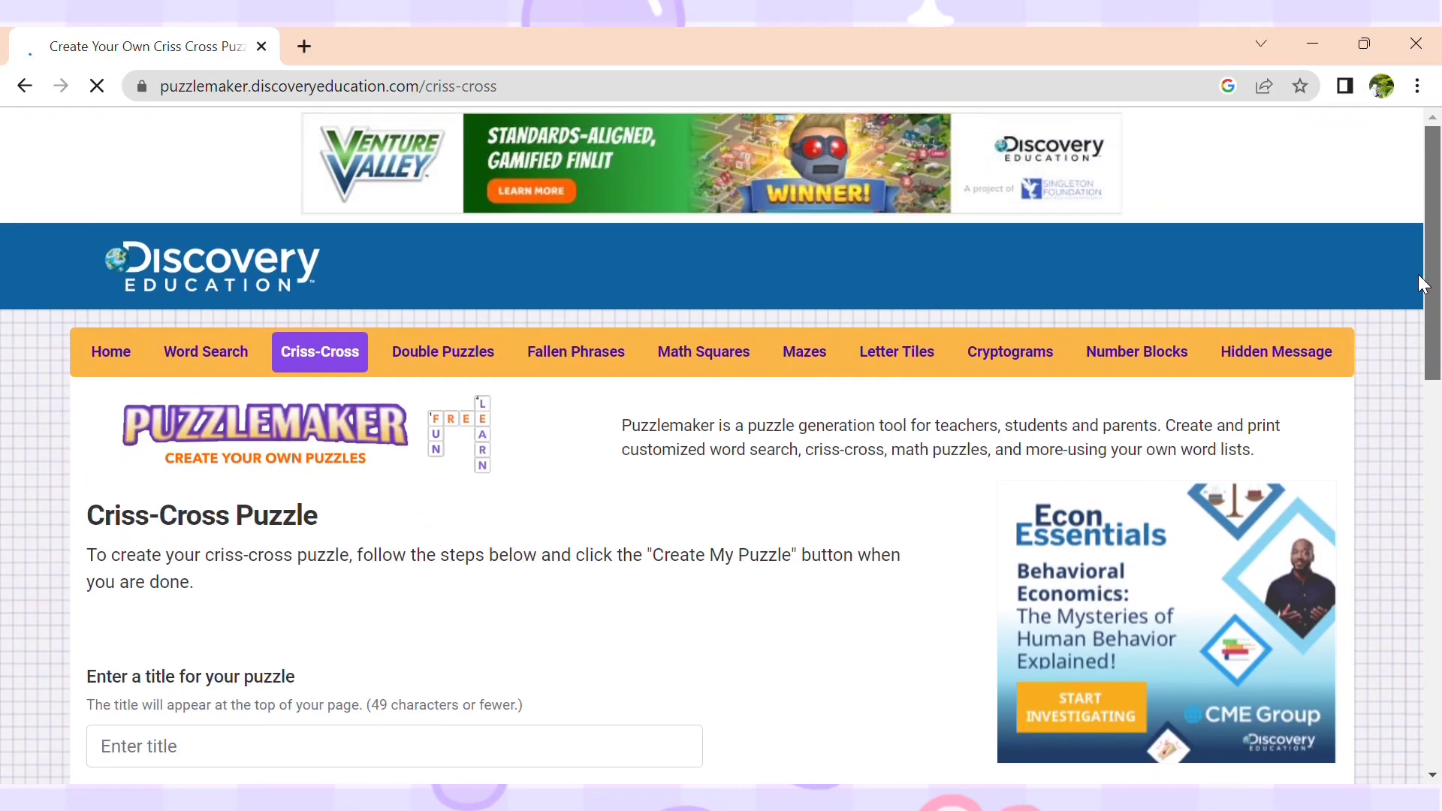
# Step: Go to the Puzzlemaker home page and open the Criss-Cross puzzle form from there
pyautogui.moveTo(1423, 293); pyautogui.dragTo(1427, 379)
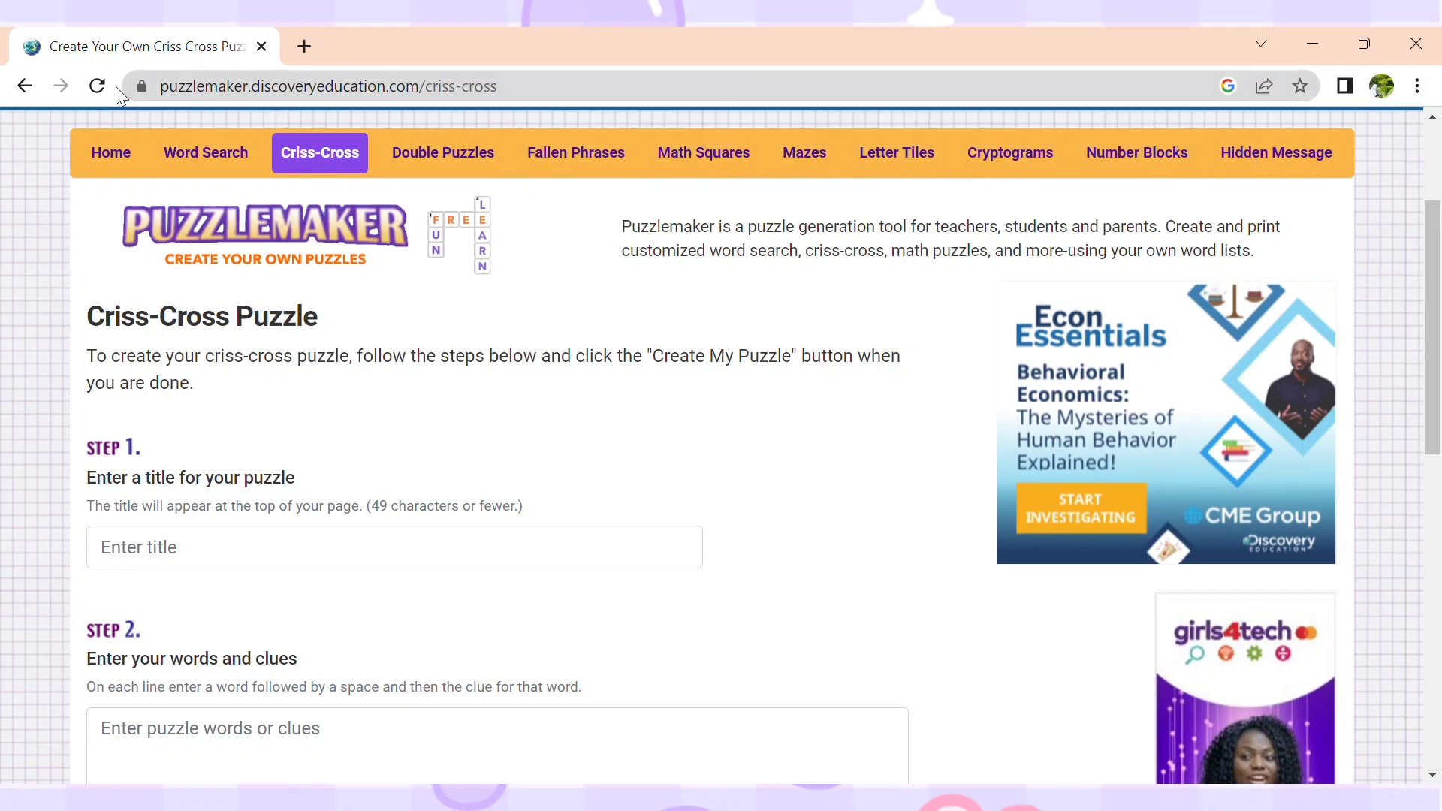
pyautogui.click(110, 162)
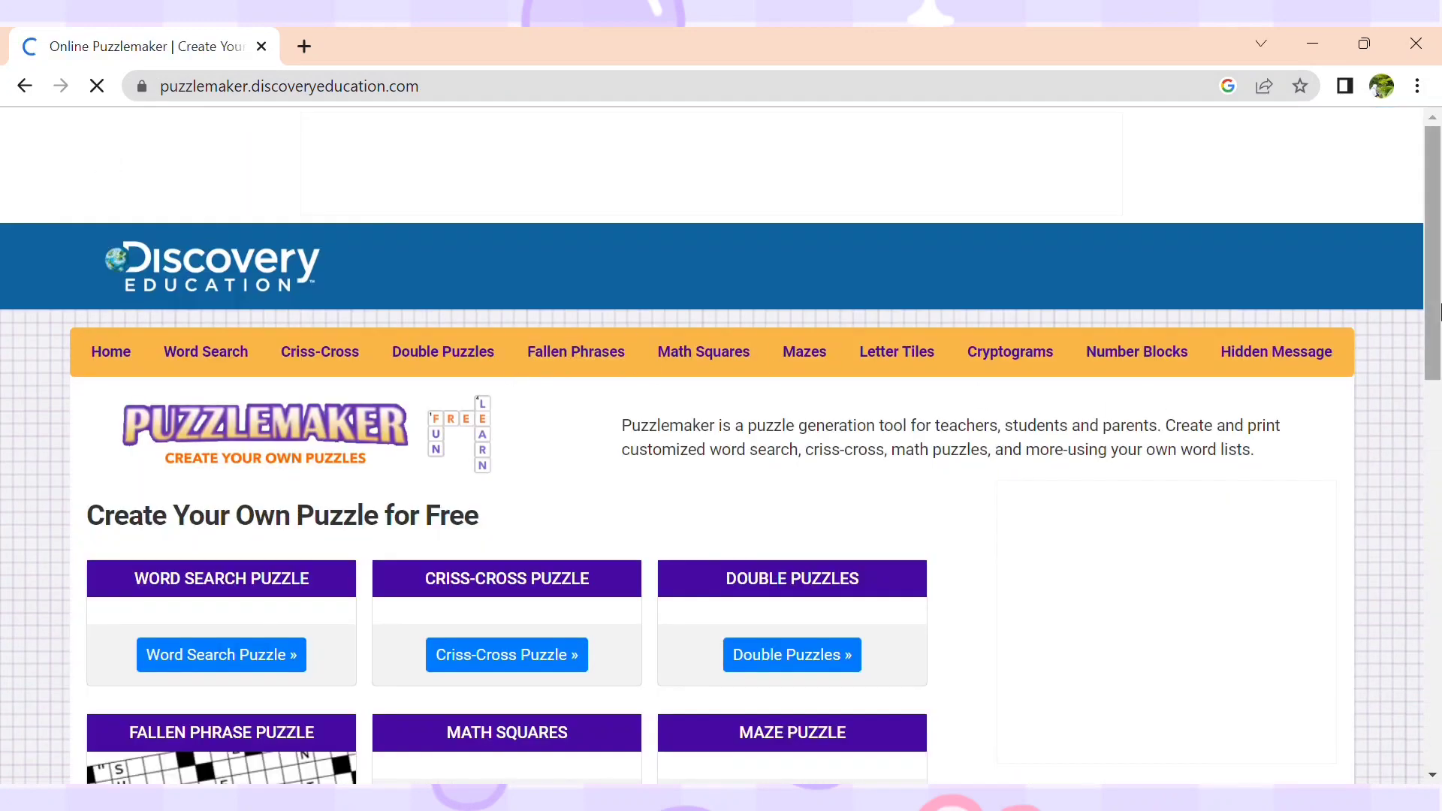
pyautogui.moveTo(1438, 301); pyautogui.dragTo(1404, 298)
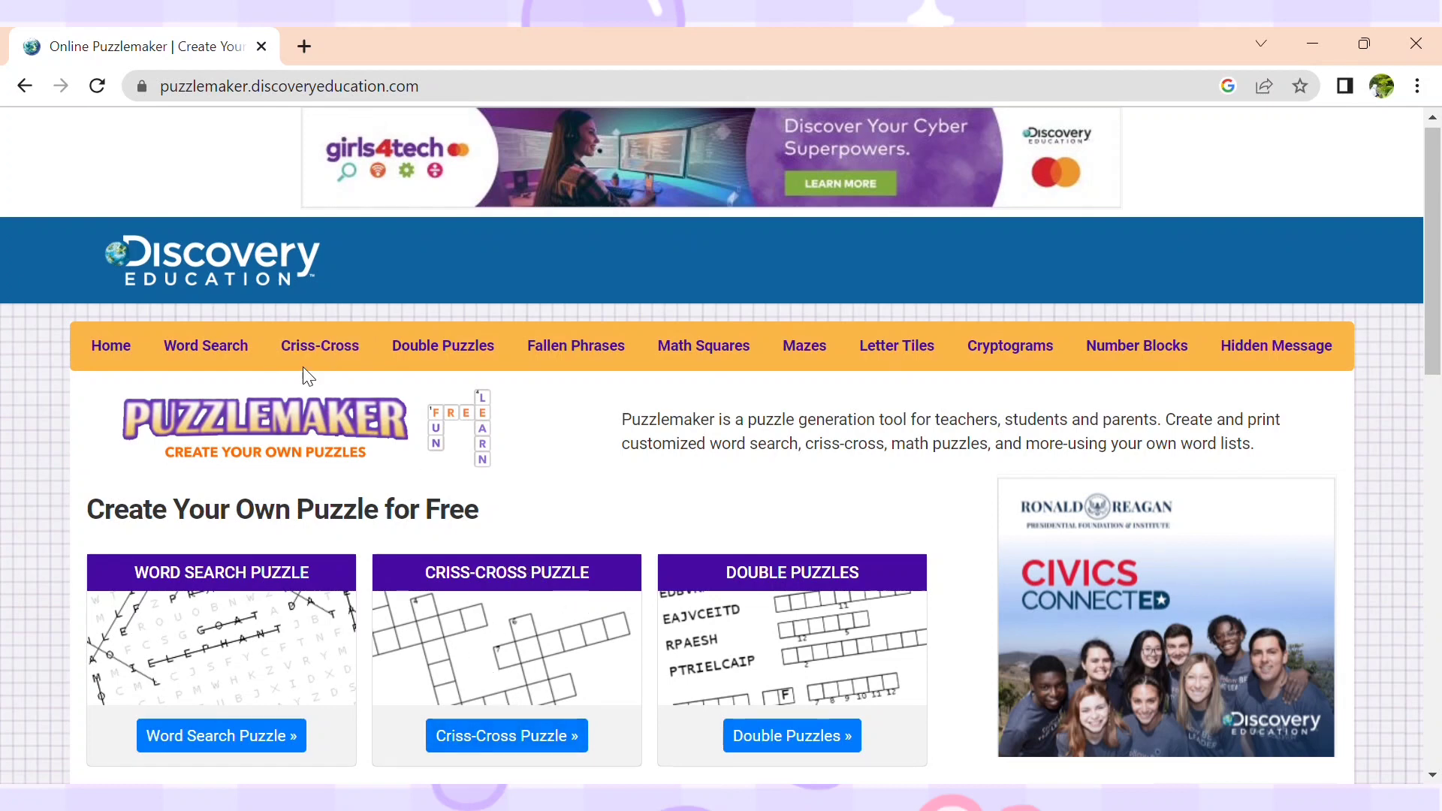
pyautogui.click(319, 347)
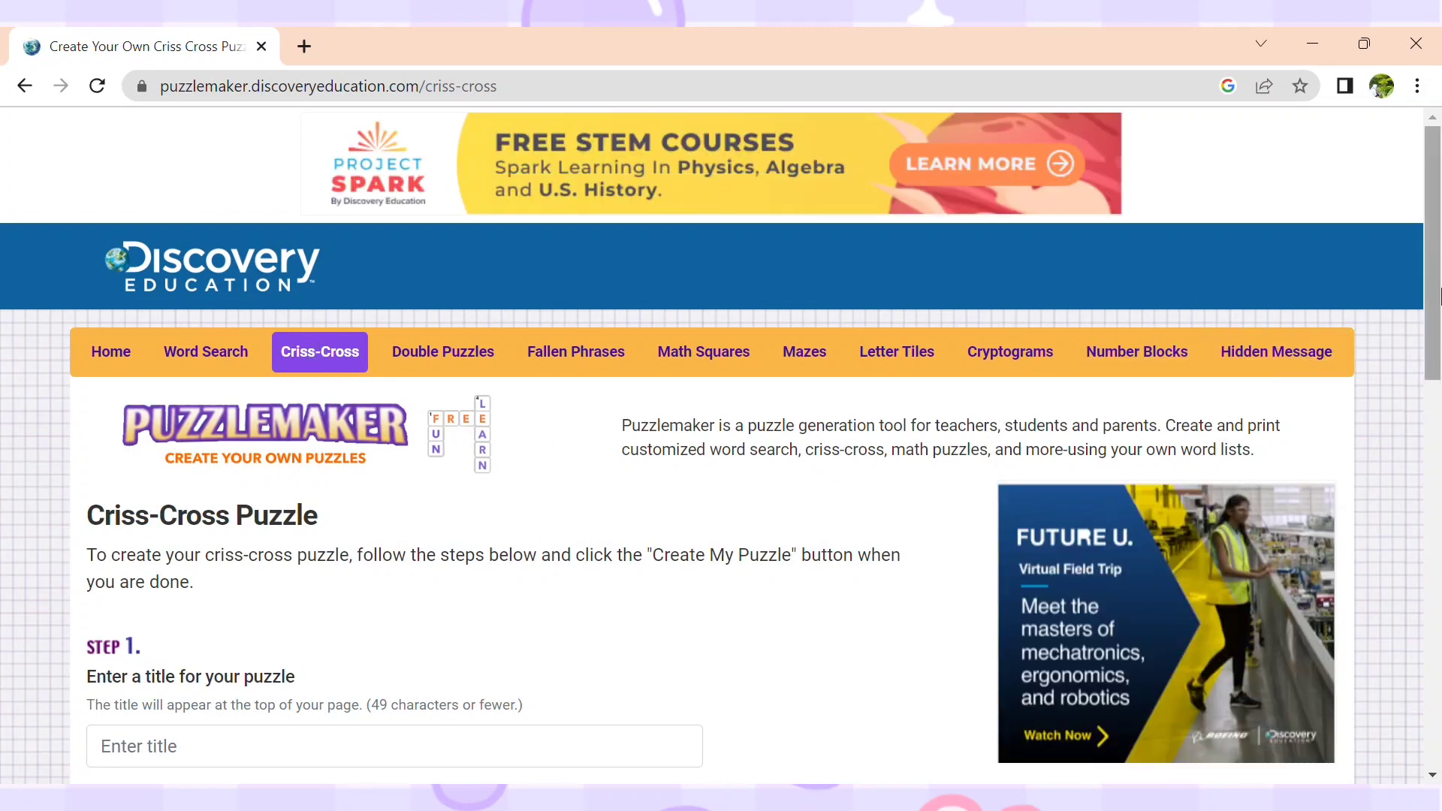
# Step: Enter "TEKA TEKI SILANG APBN DAN APBD" as the title of the criss-cross puzzle
pyautogui.scroll(-5, 1437, 263)
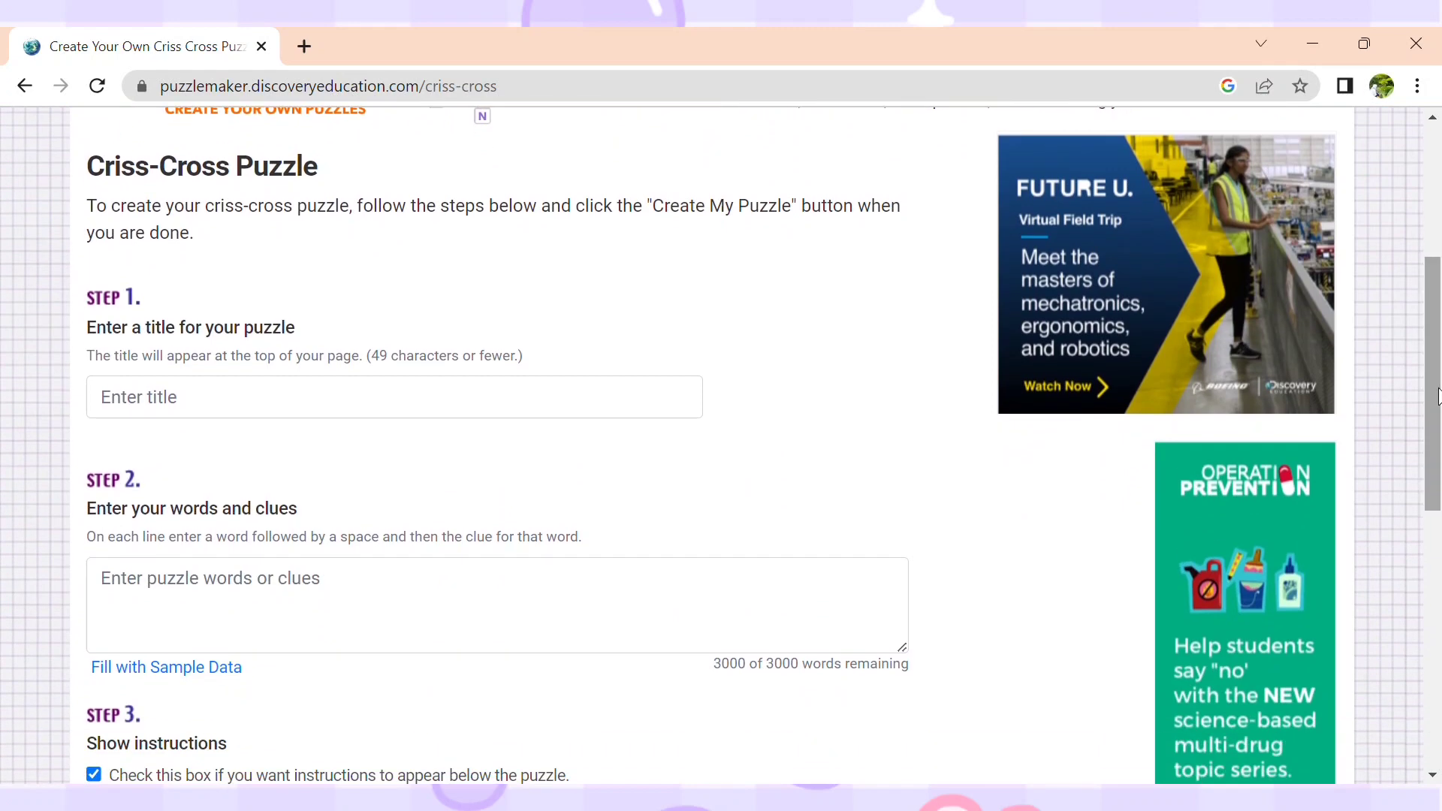
pyautogui.moveTo(79, 310); pyautogui.dragTo(366, 366)
pyautogui.click(228, 403)
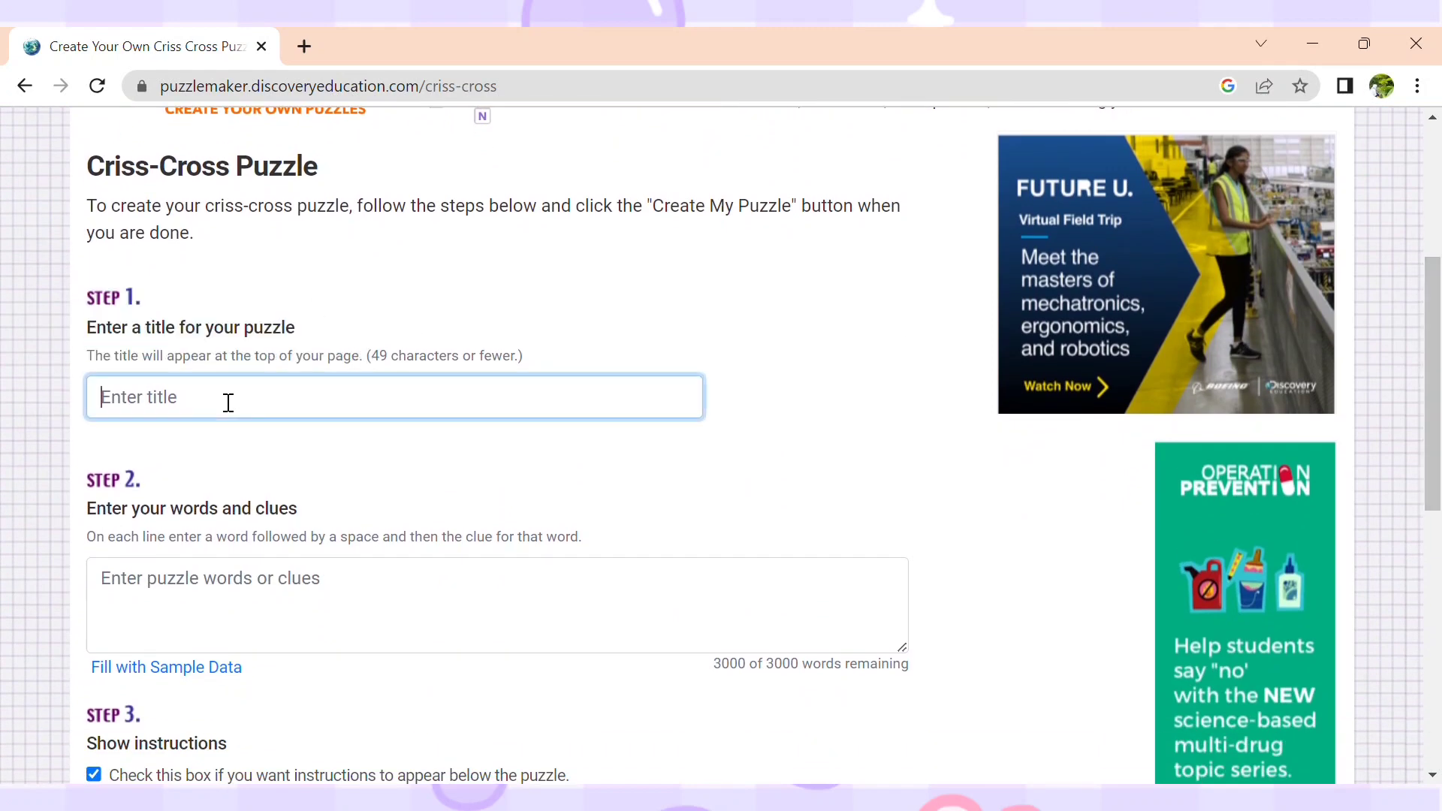
pyautogui.write('TEK')
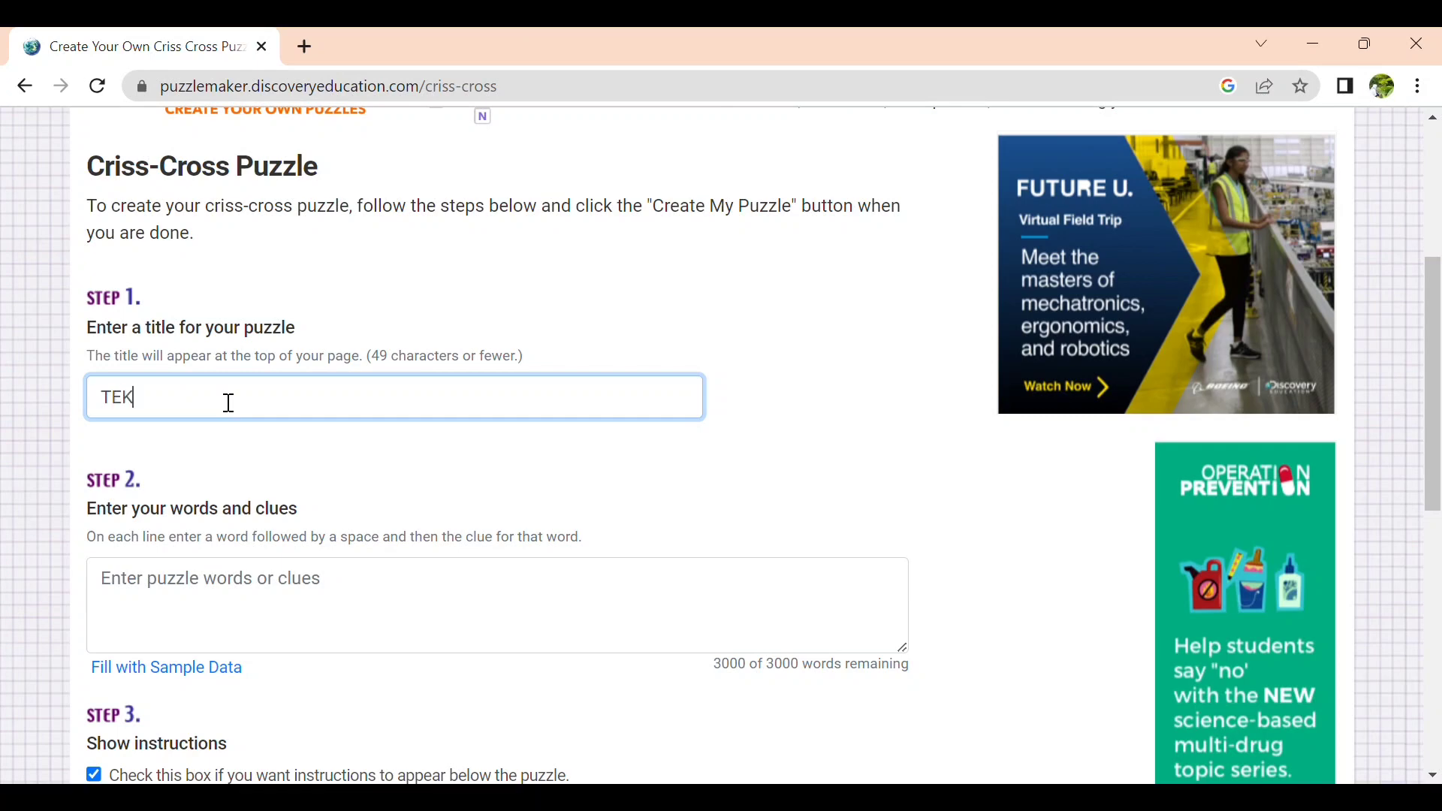
pyautogui.write('A TEKI SILANG ')
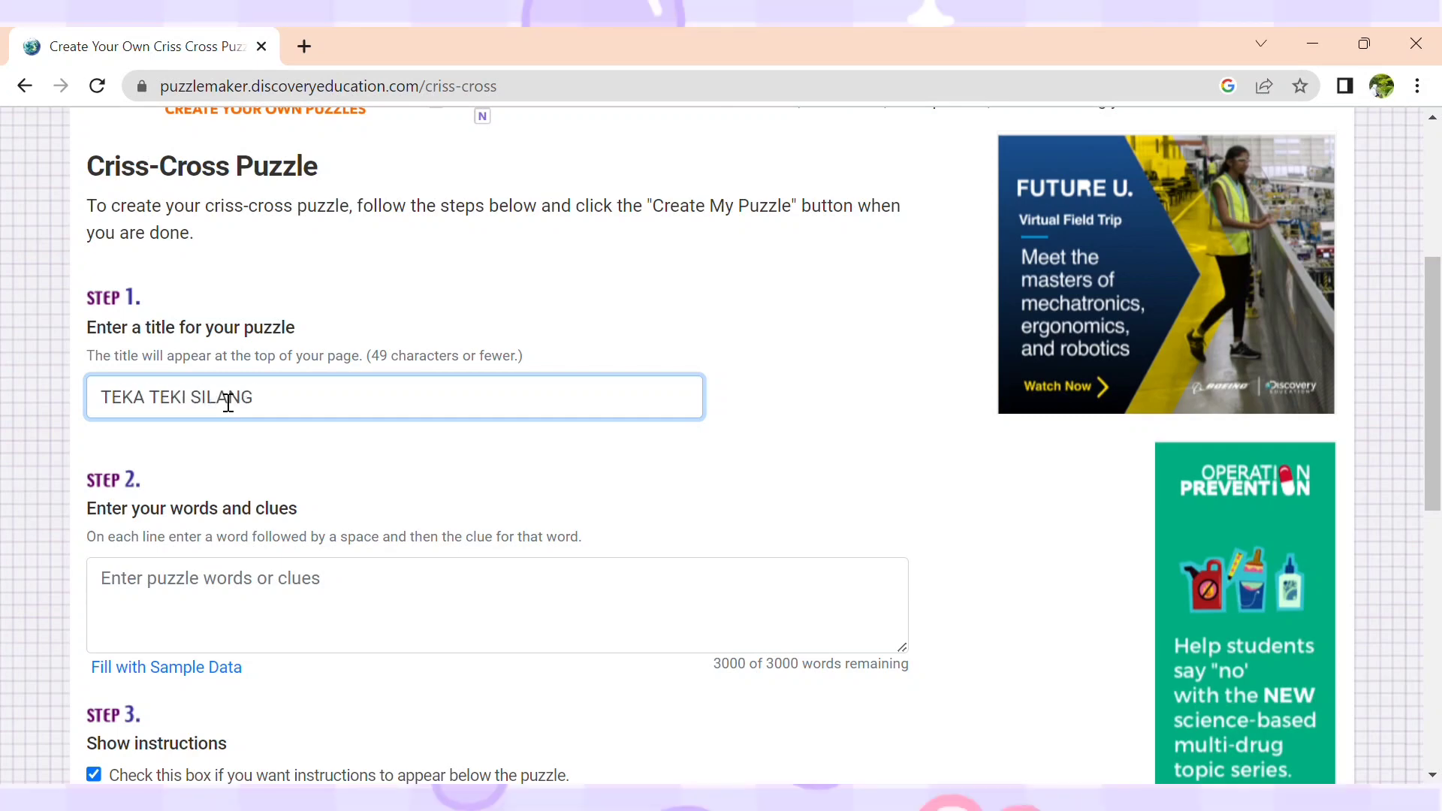
pyautogui.write('APBN DAN APBD')
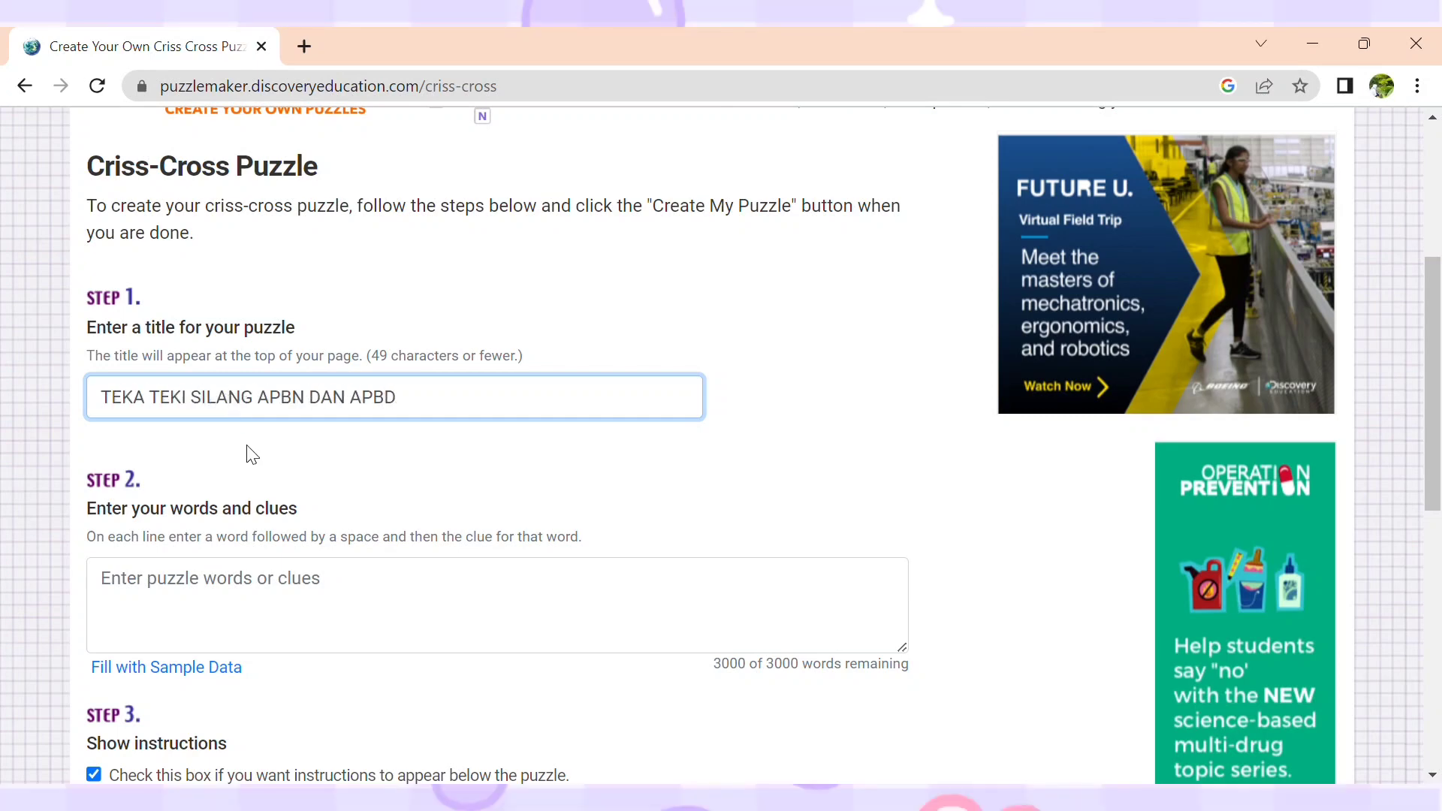
# Step: Paste the prepared list of APBN and APBD words with their clues into the words and clues field
pyautogui.moveTo(90, 479); pyautogui.dragTo(328, 515)
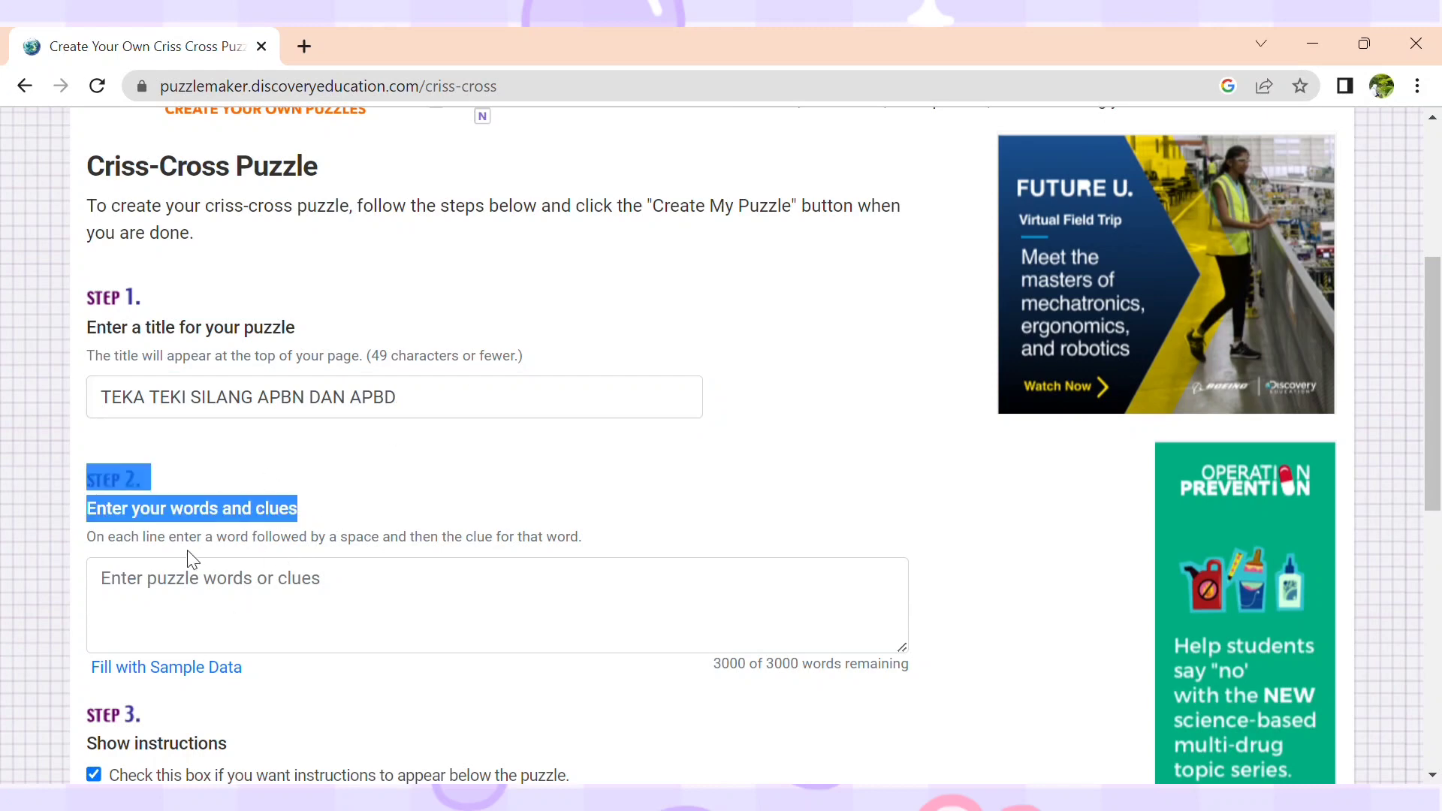
pyautogui.click(220, 562)
pyautogui.scroll(-2, 898, 470)
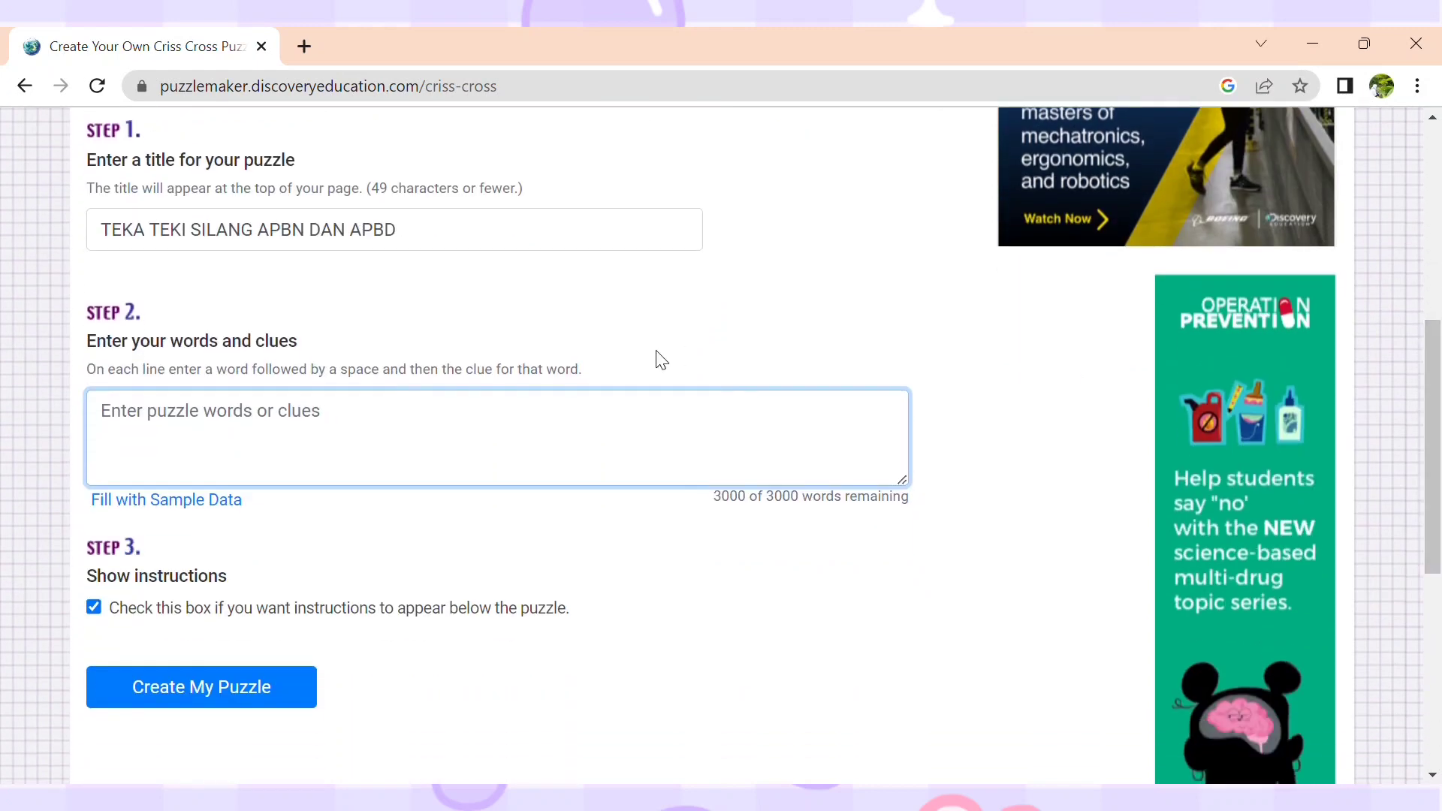
pyautogui.hotkey('alt', 'Tab')
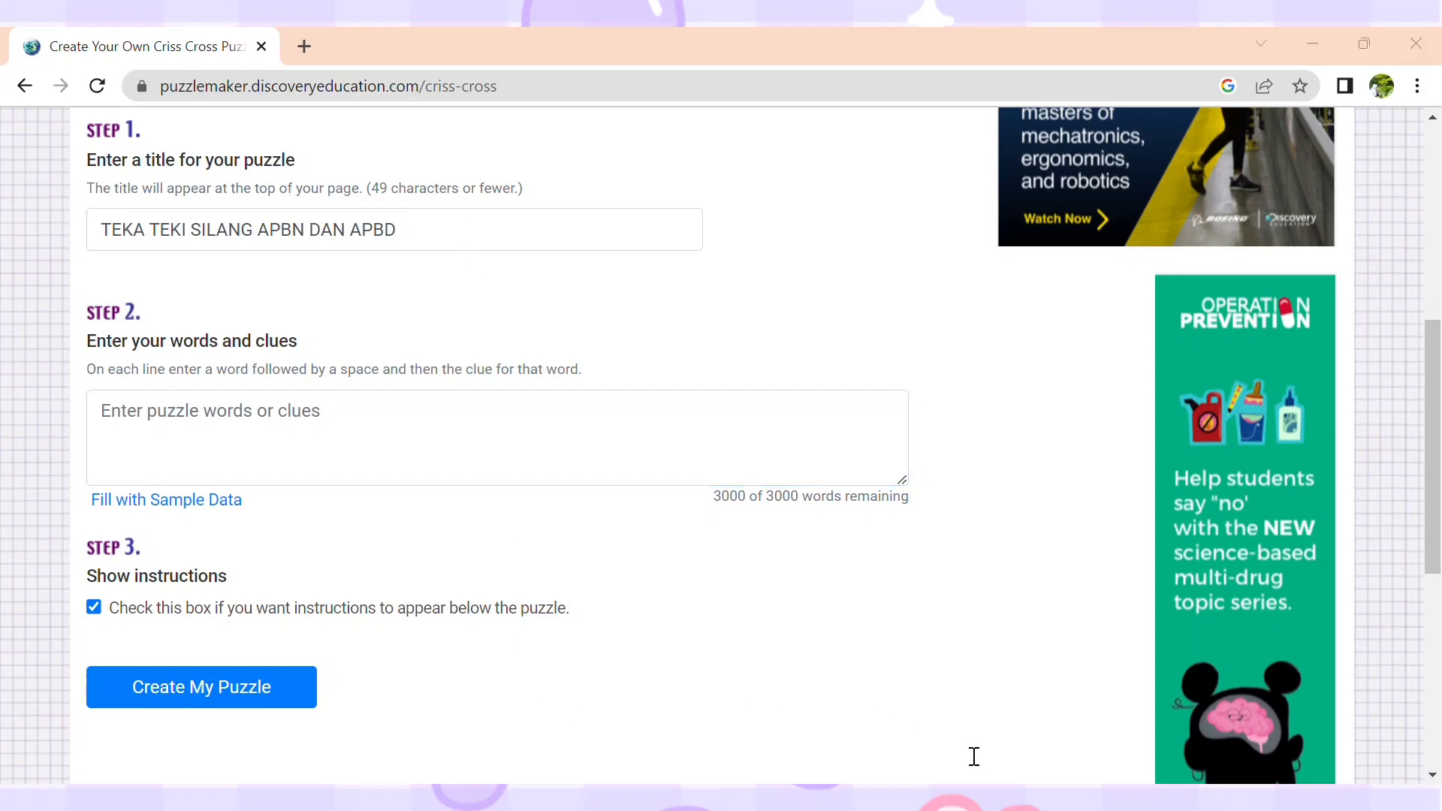
pyautogui.hotkey('alt', 'Tab')
pyautogui.hotkey('ctrl', 'v')
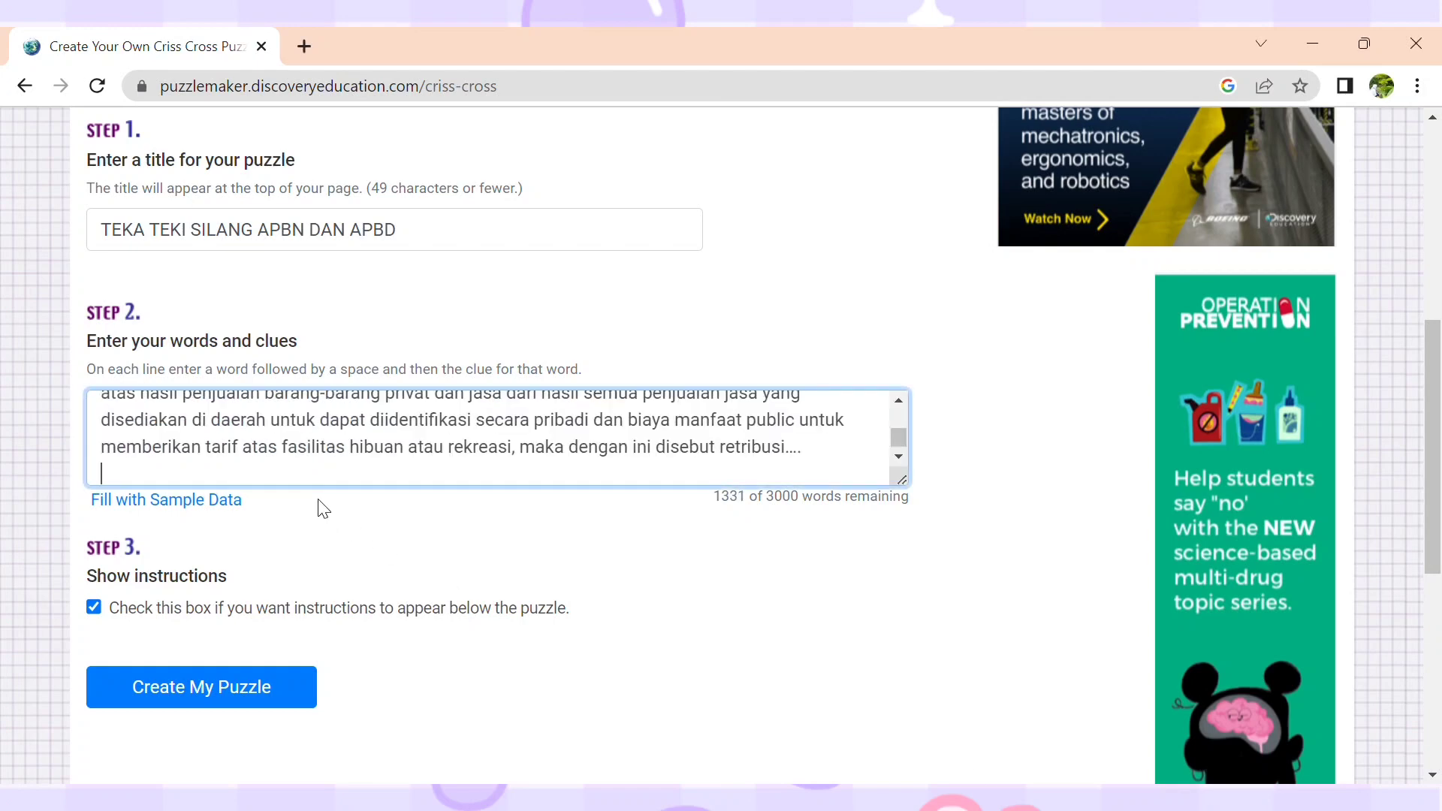
# Step: Review the pasted words and clues from the first APBN entry to the end of the list
pyautogui.moveTo(900, 437); pyautogui.dragTo(894, 402)
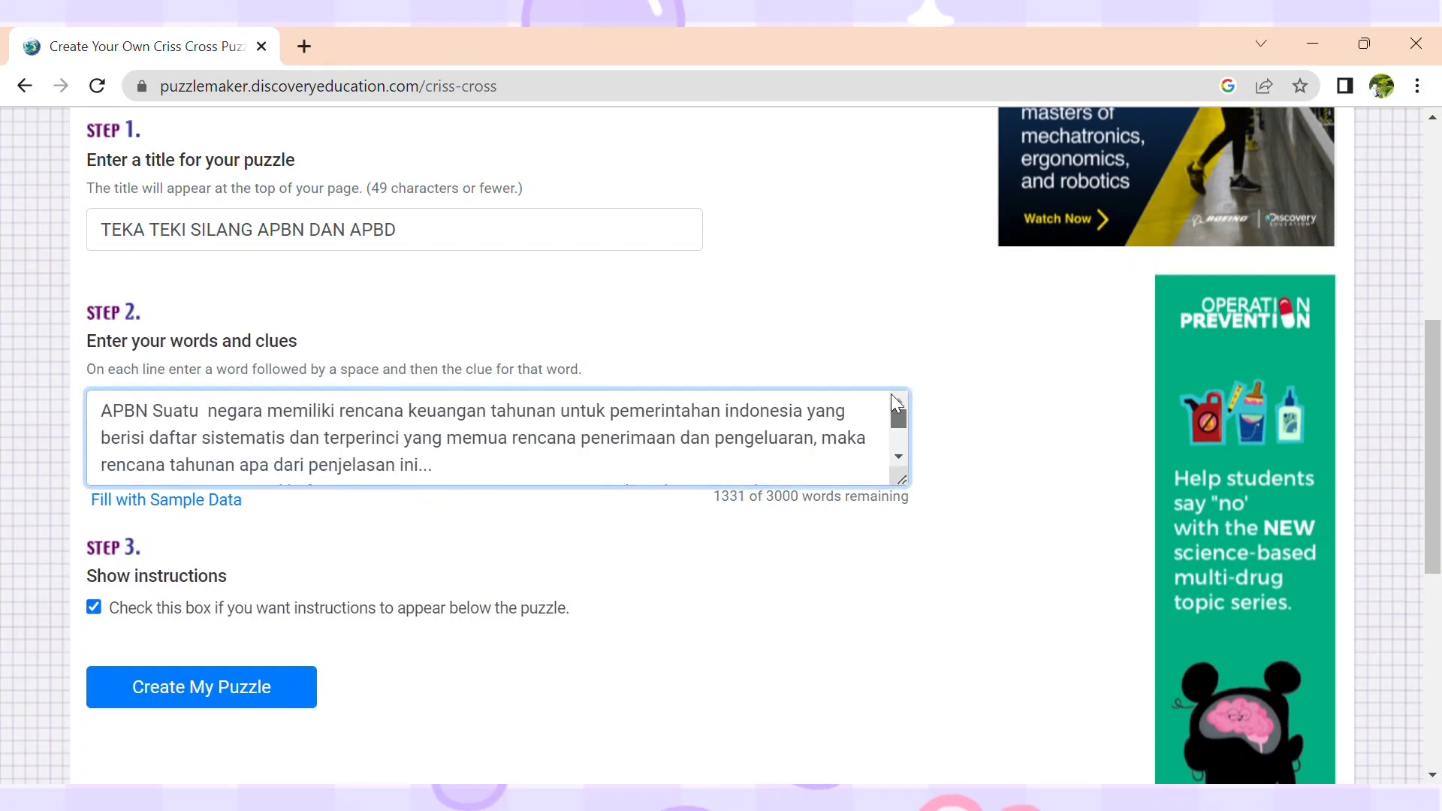
pyautogui.moveTo(149, 411); pyautogui.dragTo(805, 478)
pyautogui.click(165, 421)
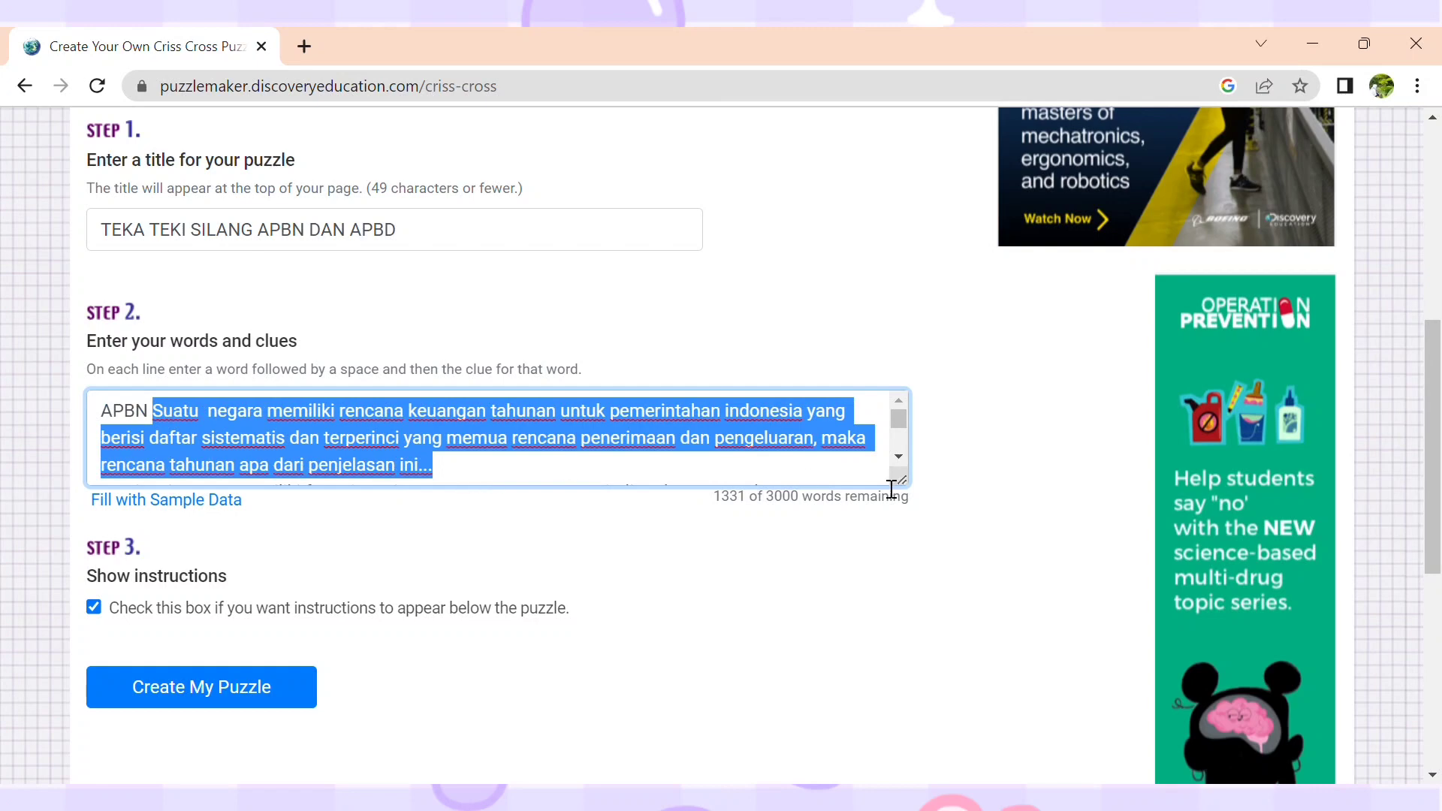
pyautogui.moveTo(897, 417)
pyautogui.mouseDown()
pyautogui.moveTo(896, 448)
pyautogui.moveTo(896, 413)
pyautogui.mouseUp()
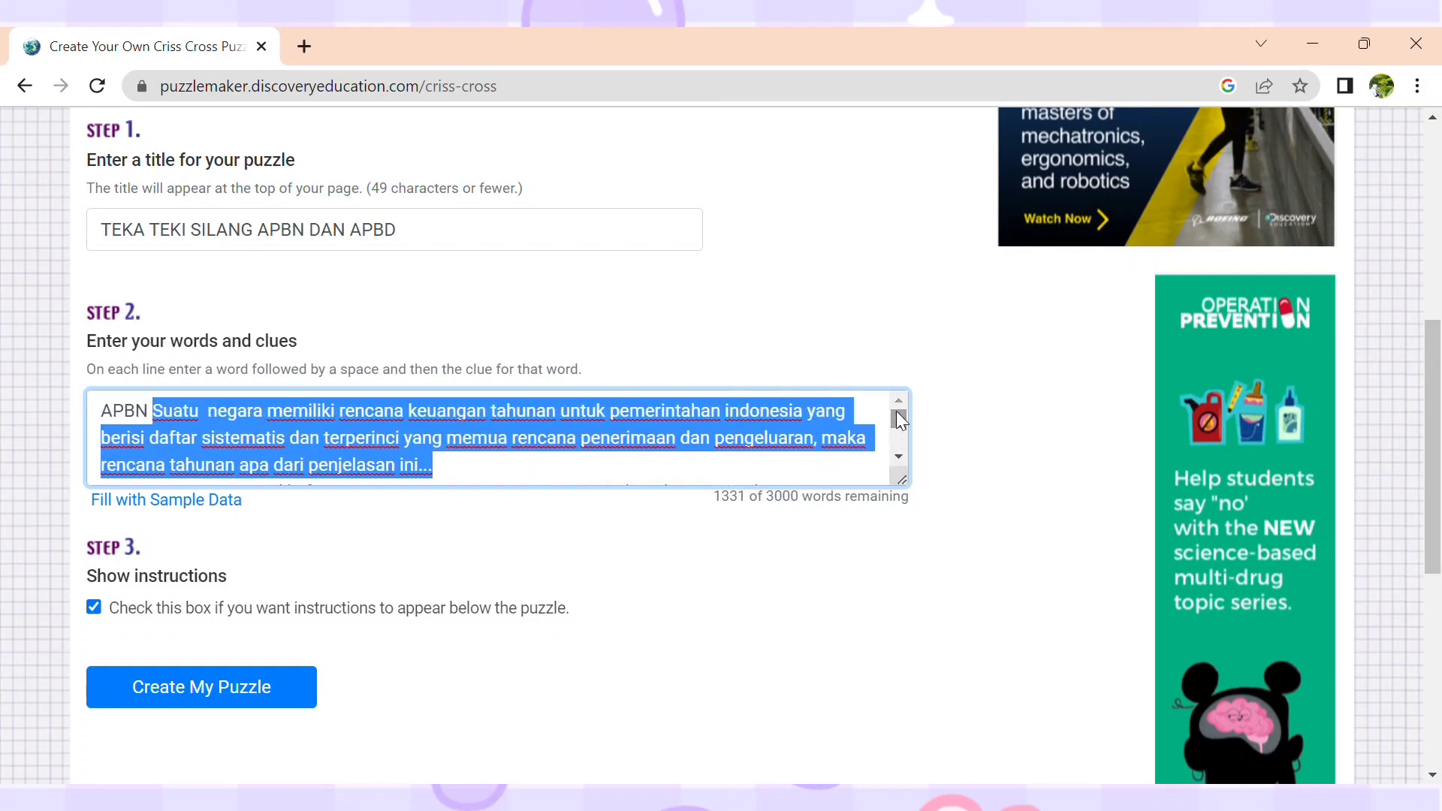
pyautogui.click(854, 468)
pyautogui.click(898, 458)
pyautogui.click(899, 457)
pyautogui.click(899, 458)
pyautogui.click(899, 457)
pyautogui.click(899, 458)
pyautogui.click(899, 458)
pyautogui.click(899, 458)
pyautogui.click(899, 457)
pyautogui.click(898, 458)
pyautogui.click(899, 458)
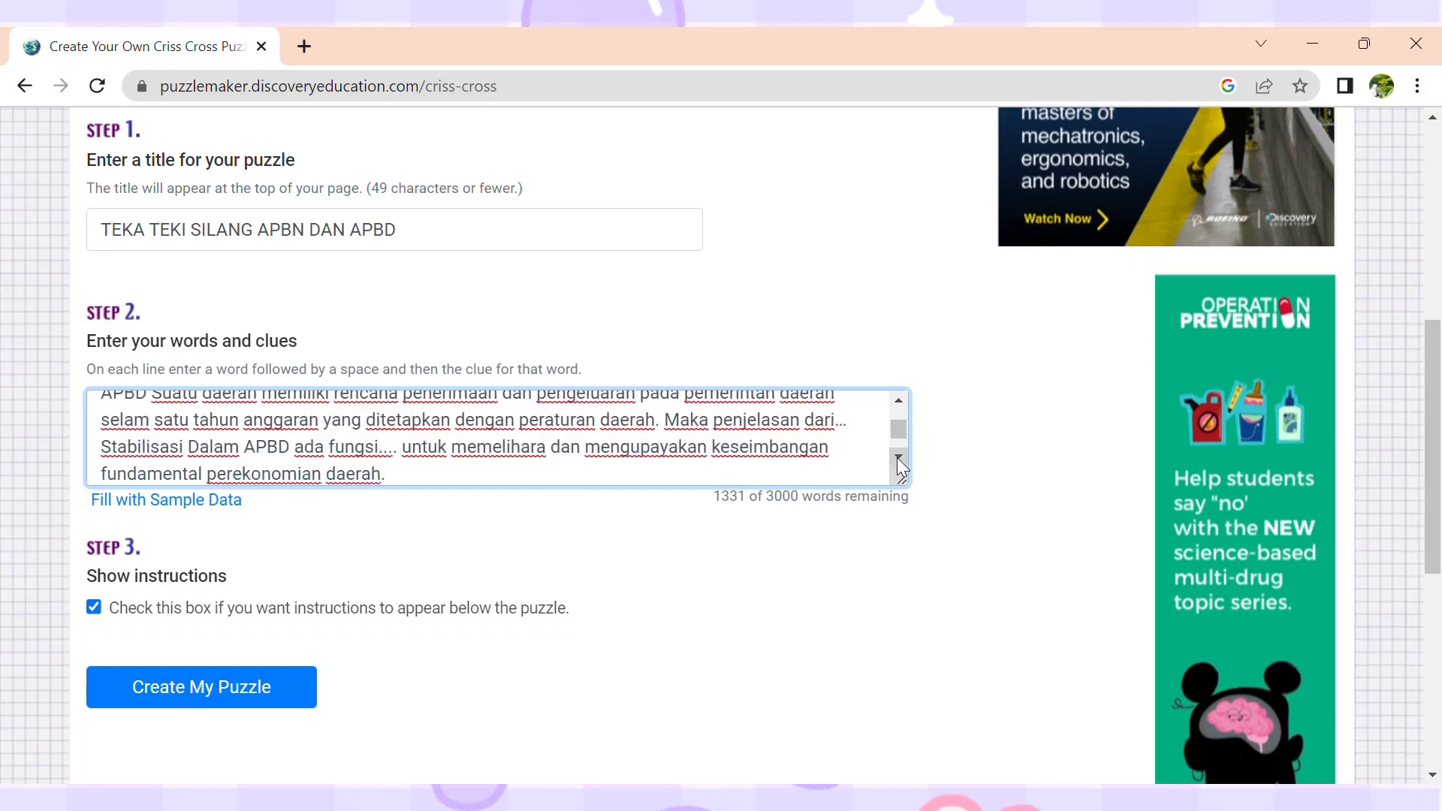
pyautogui.click(899, 457)
pyautogui.click(898, 457)
pyautogui.click(899, 457)
pyautogui.click(899, 457)
pyautogui.click(898, 458)
pyautogui.click(898, 457)
pyautogui.click(899, 457)
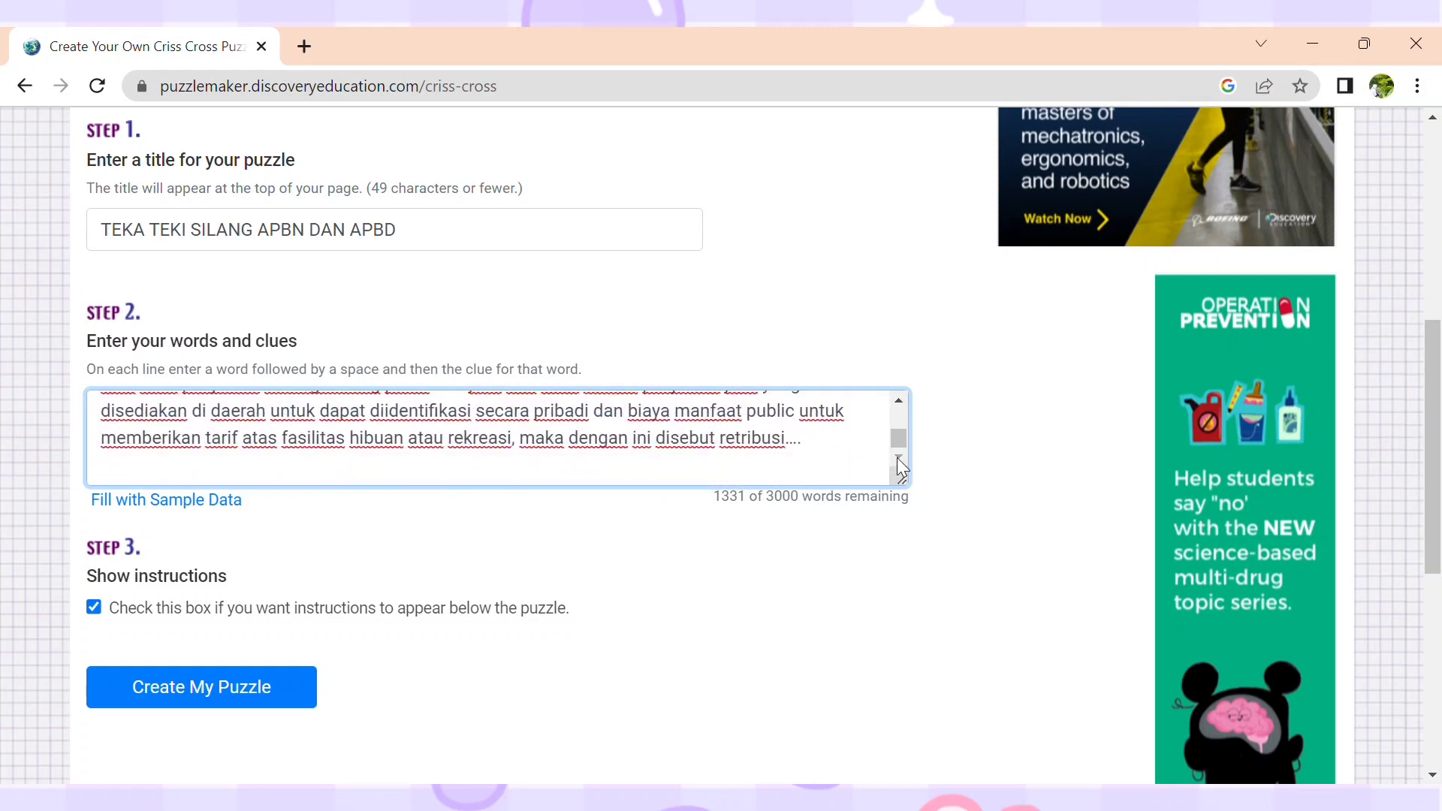
# Step: Correct "selam" to "selama" in the clue for the word APBD
pyautogui.click(898, 401)
pyautogui.click(898, 402)
pyautogui.click(898, 401)
pyautogui.click(897, 401)
pyautogui.click(897, 402)
pyautogui.click(897, 402)
pyautogui.click(897, 401)
pyautogui.click(898, 402)
pyautogui.click(900, 458)
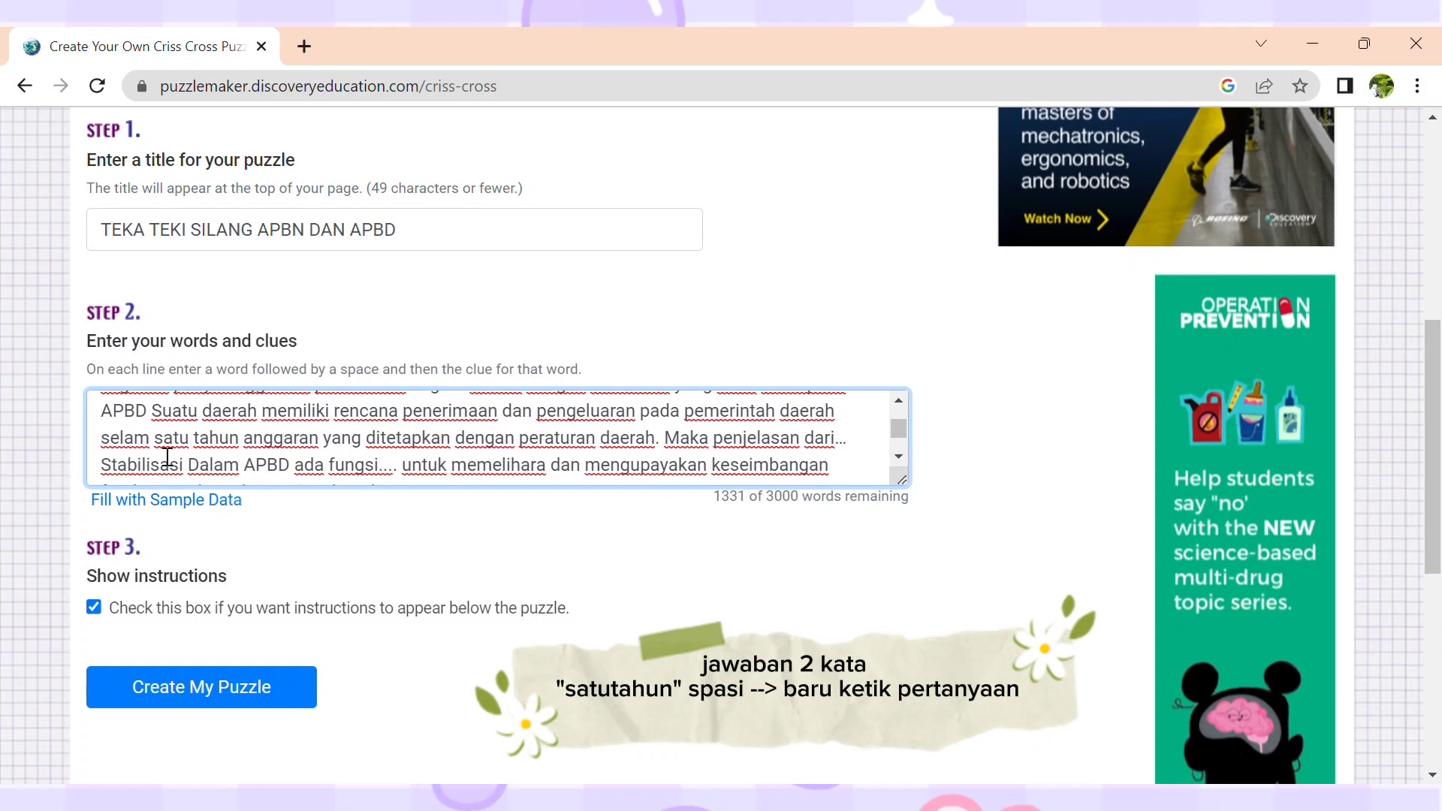
pyautogui.write('A')
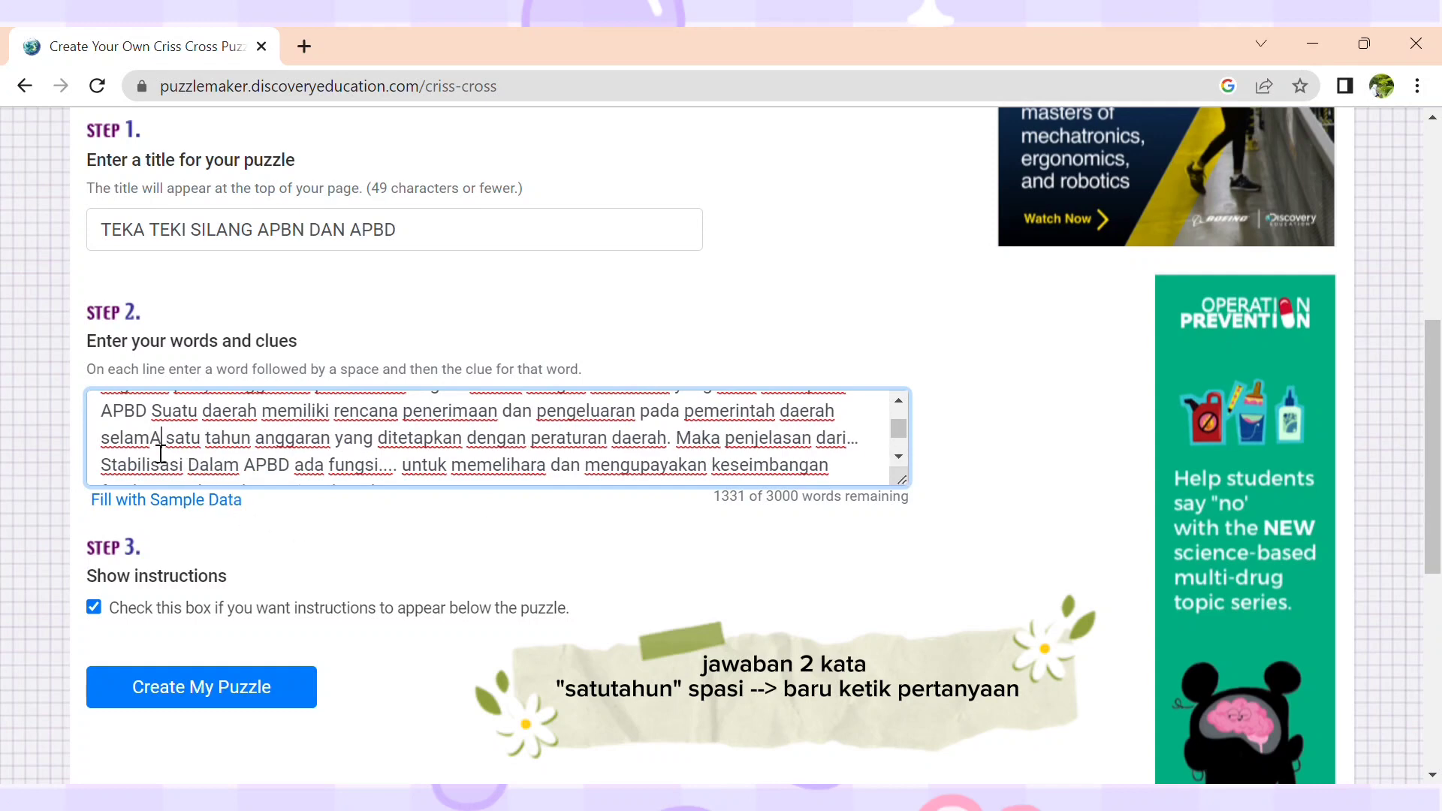
pyautogui.press('BackSpace')
pyautogui.write('a')
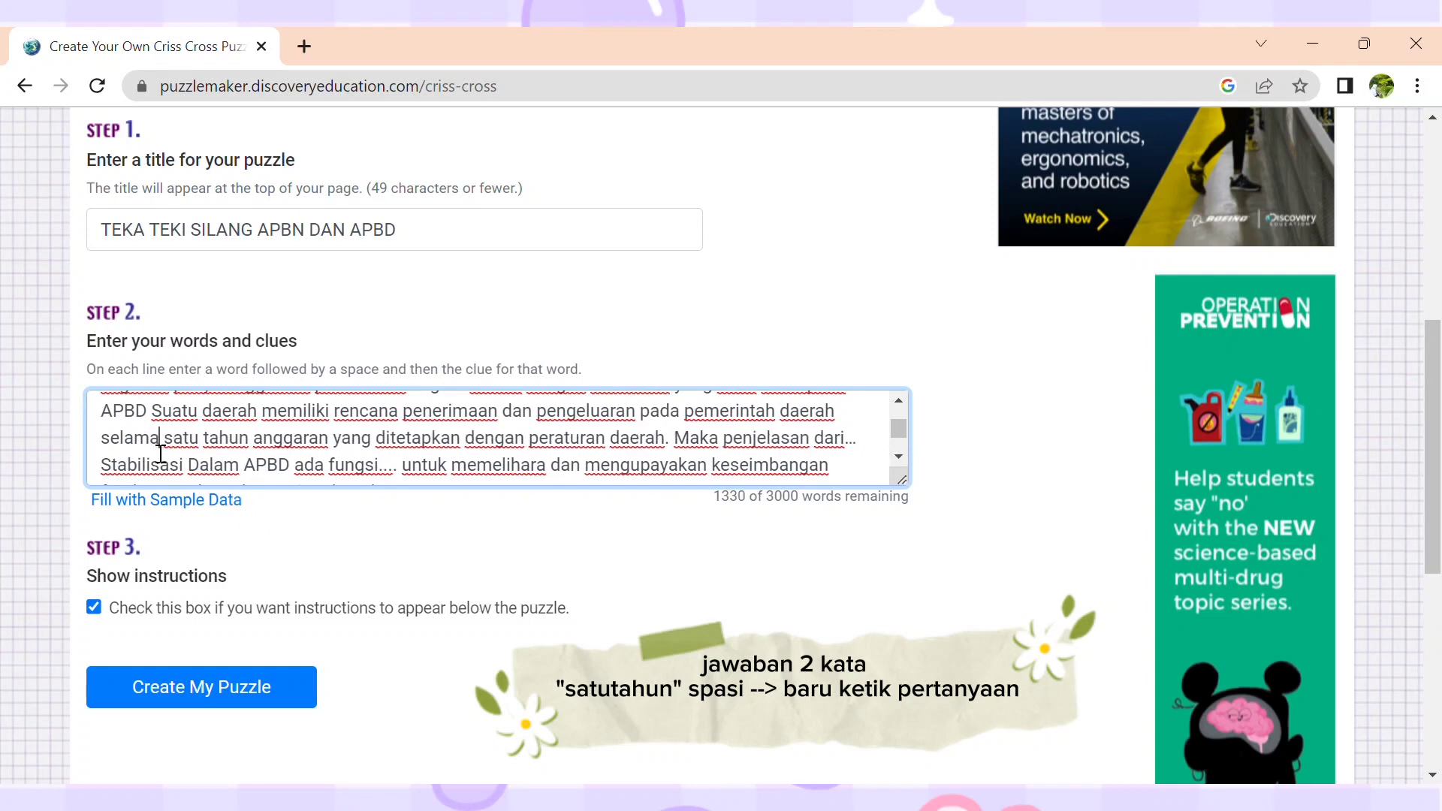
# Step: Examine how the two-word answer "Satutahun" is written as one word before its clue
pyautogui.scroll(3, 901, 406)
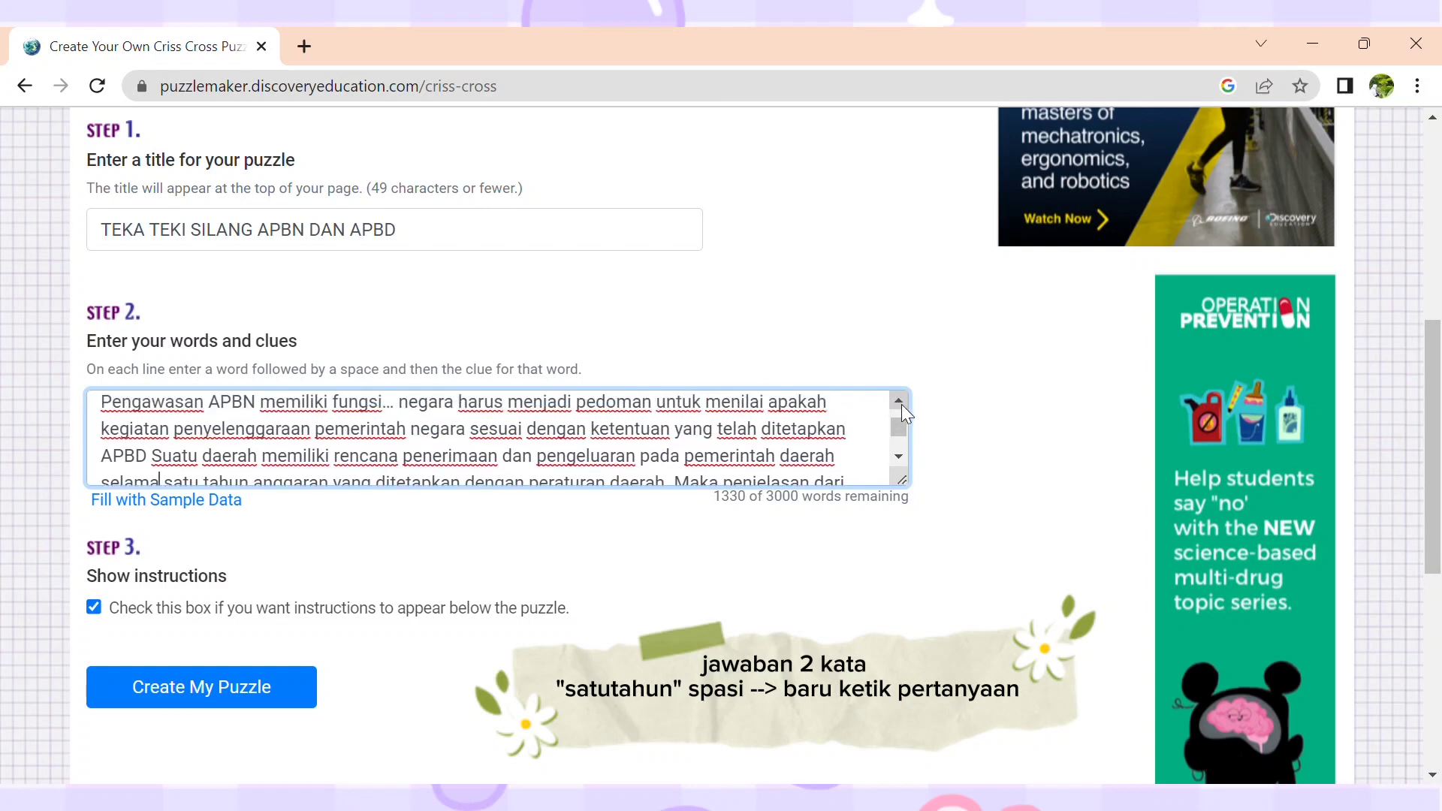
pyautogui.scroll(4, 901, 406)
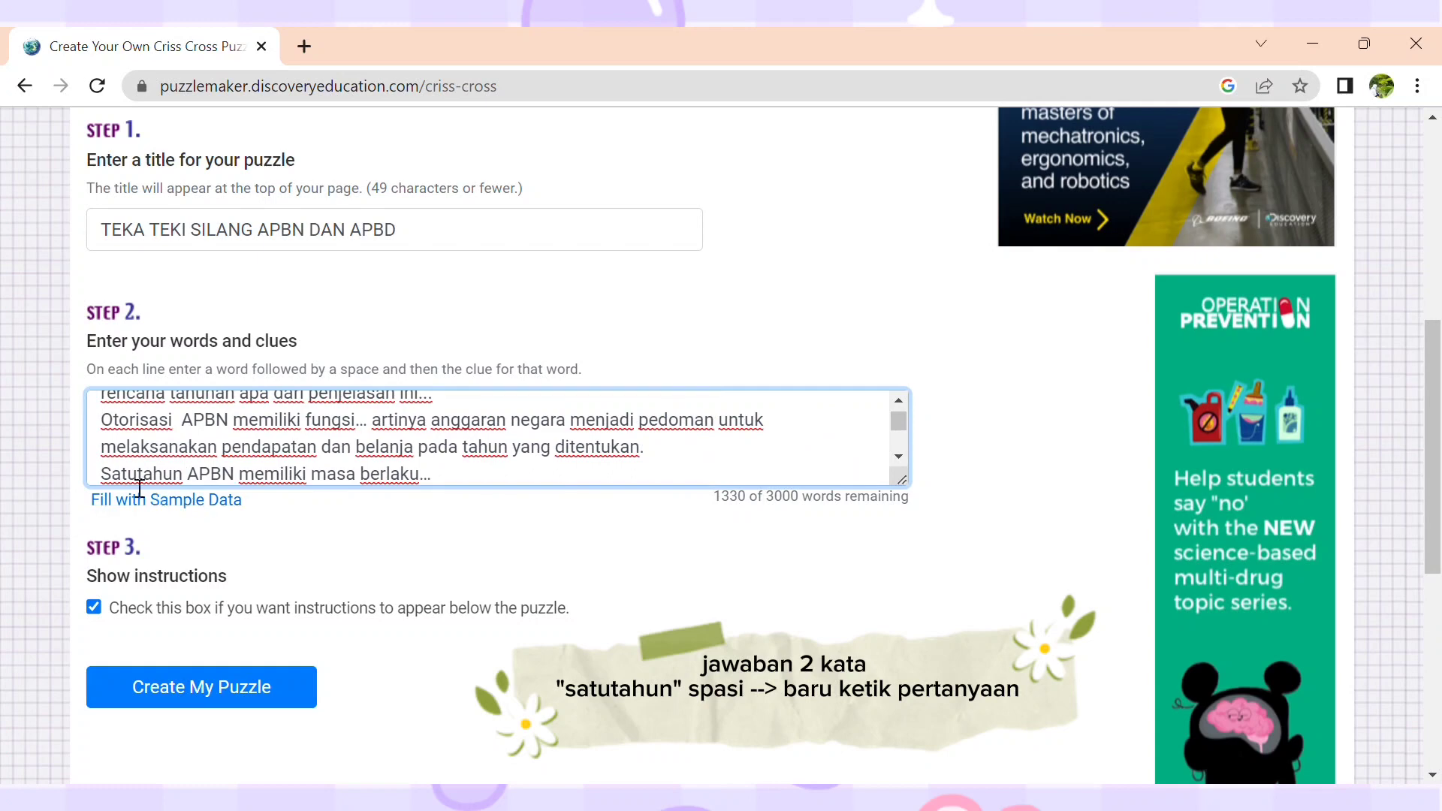
pyautogui.moveTo(136, 487); pyautogui.dragTo(116, 457)
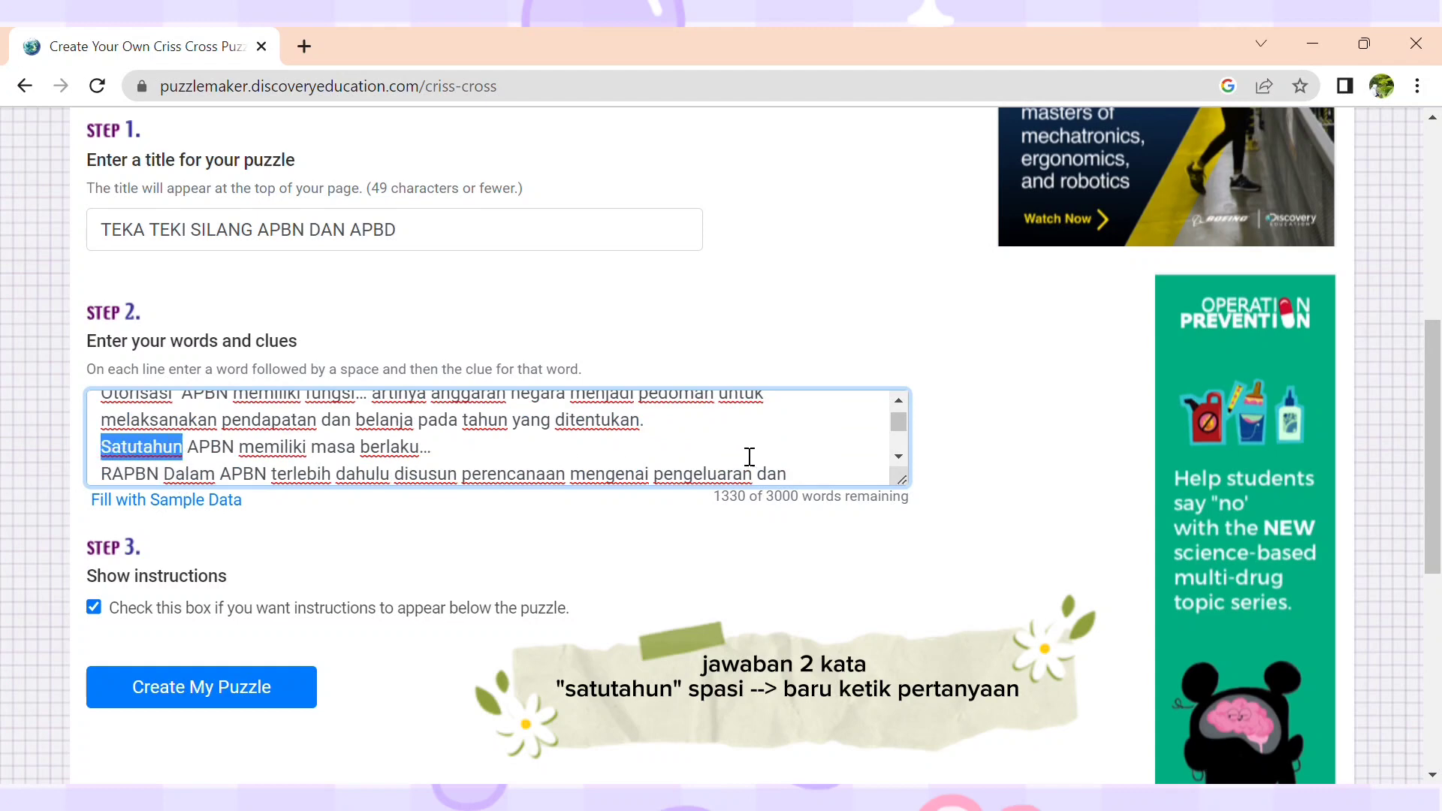
pyautogui.click(794, 446)
pyautogui.moveTo(899, 421)
pyautogui.mouseDown()
pyautogui.moveTo(899, 458)
pyautogui.moveTo(899, 406)
pyautogui.mouseUp()
# Step: Generate the criss-cross puzzle with the show instructions option left enabled
pyautogui.moveTo(1434, 357); pyautogui.dragTo(1434, 301)
pyautogui.scroll(-3, 625, 515)
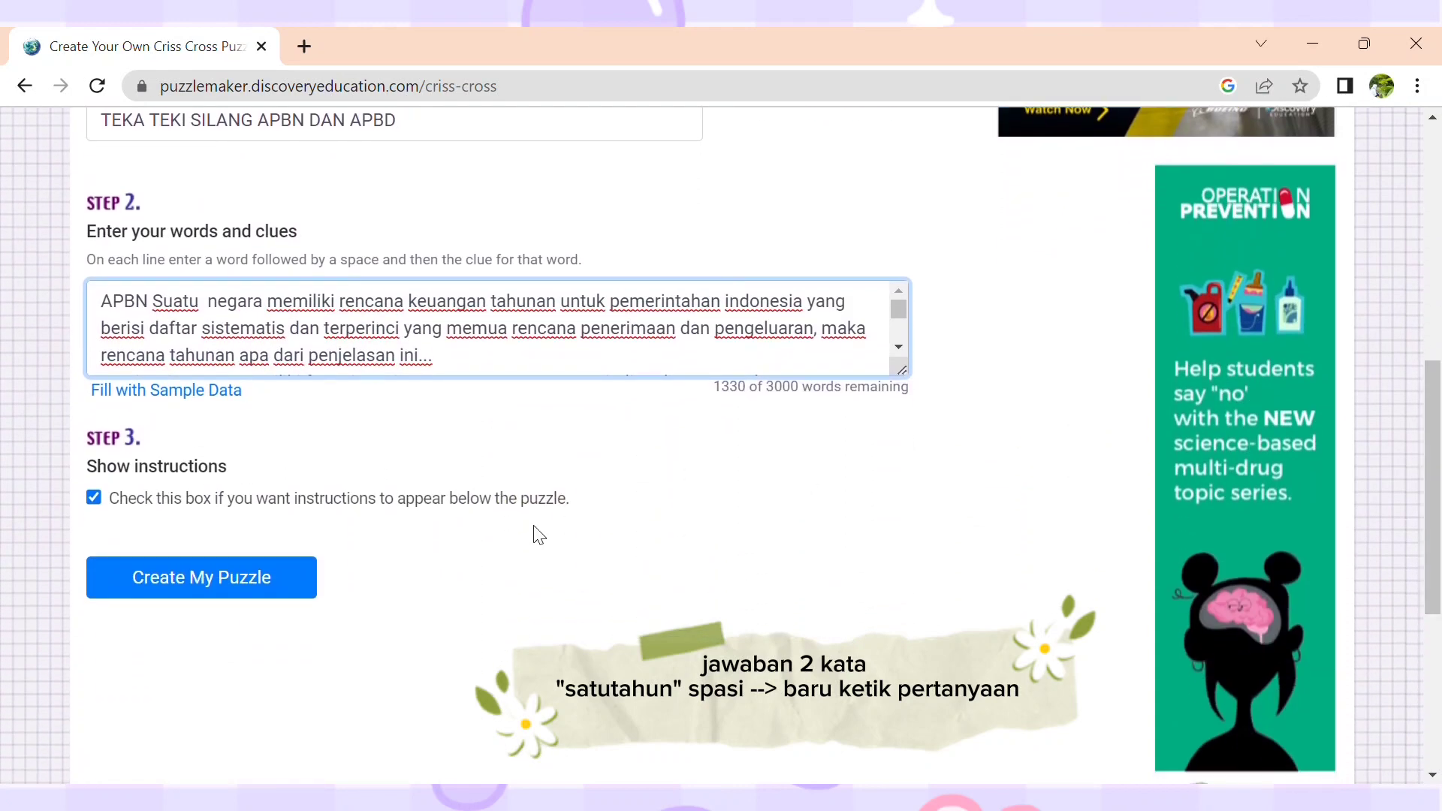
pyautogui.moveTo(90, 439); pyautogui.dragTo(194, 469)
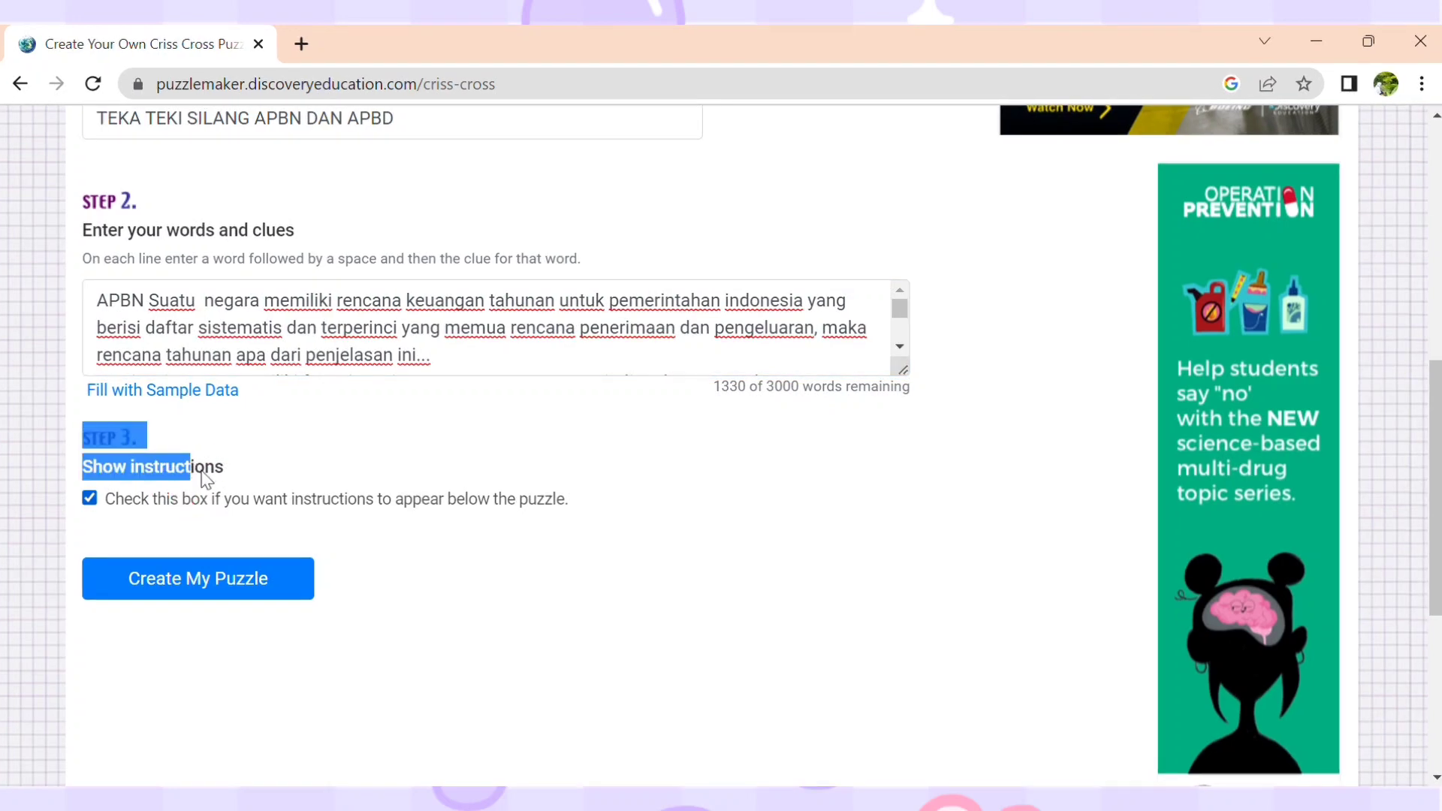
pyautogui.click(392, 563)
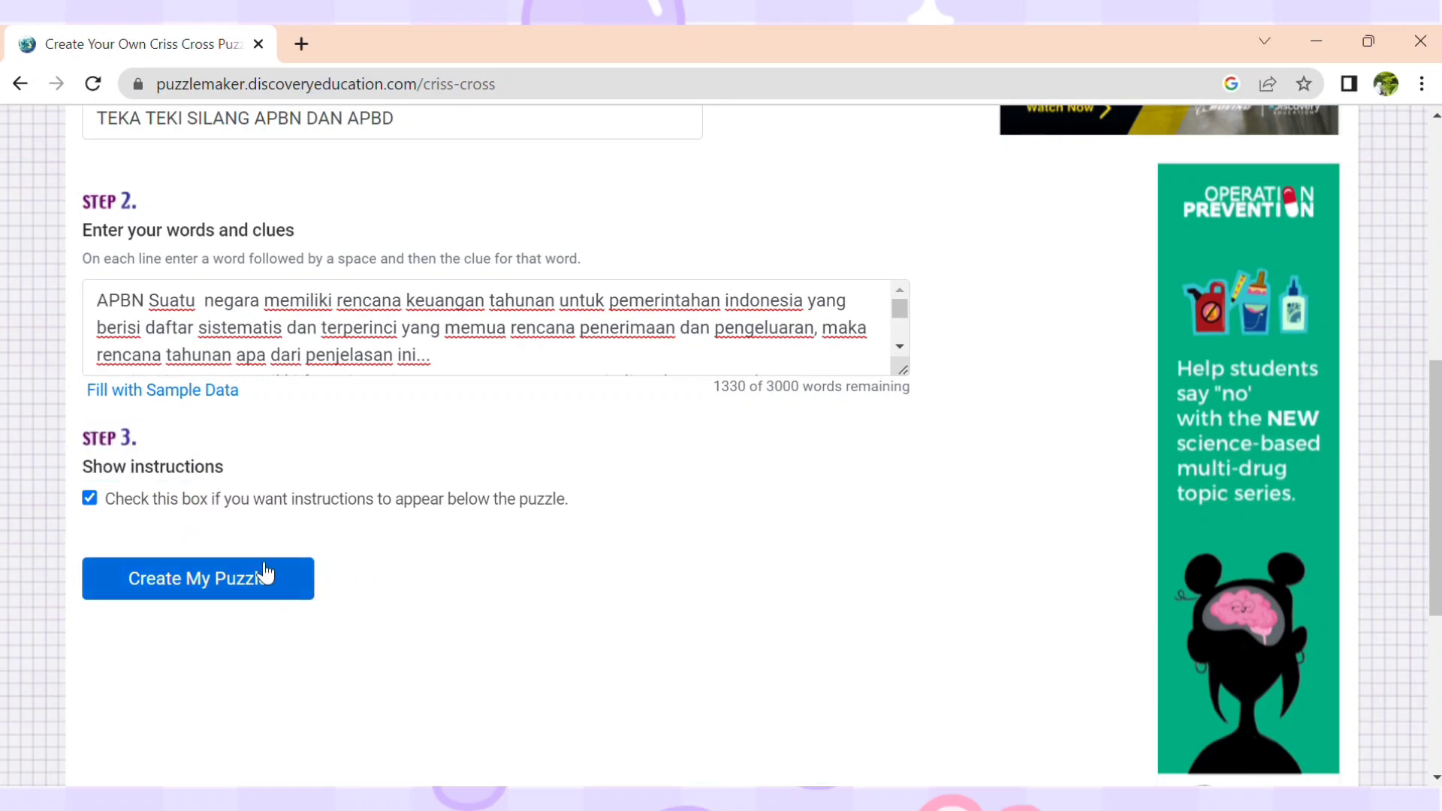
pyautogui.click(225, 576)
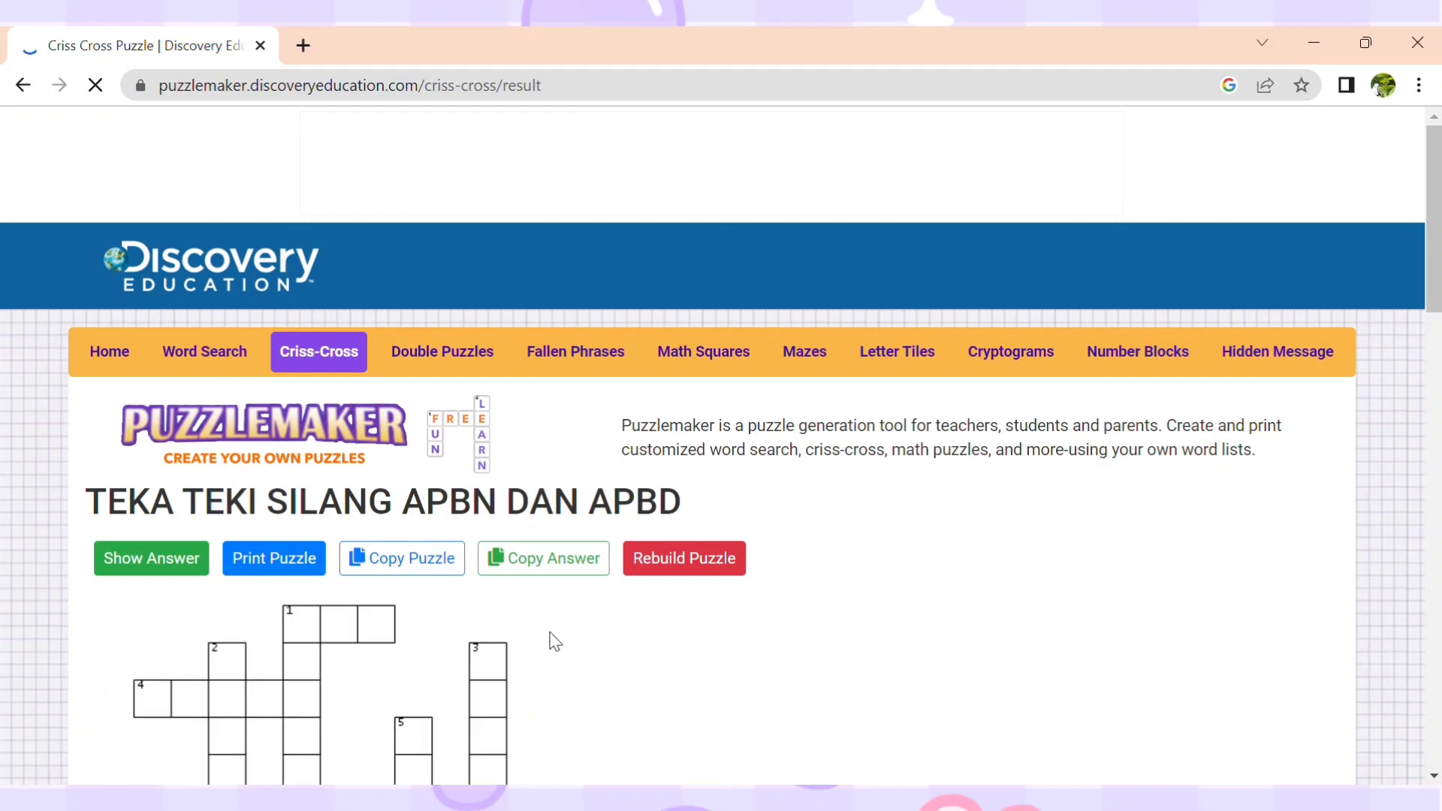
# Step: Look over the generated crossword grid and its Across and Down clues
pyautogui.scroll(-8, 721, 443)
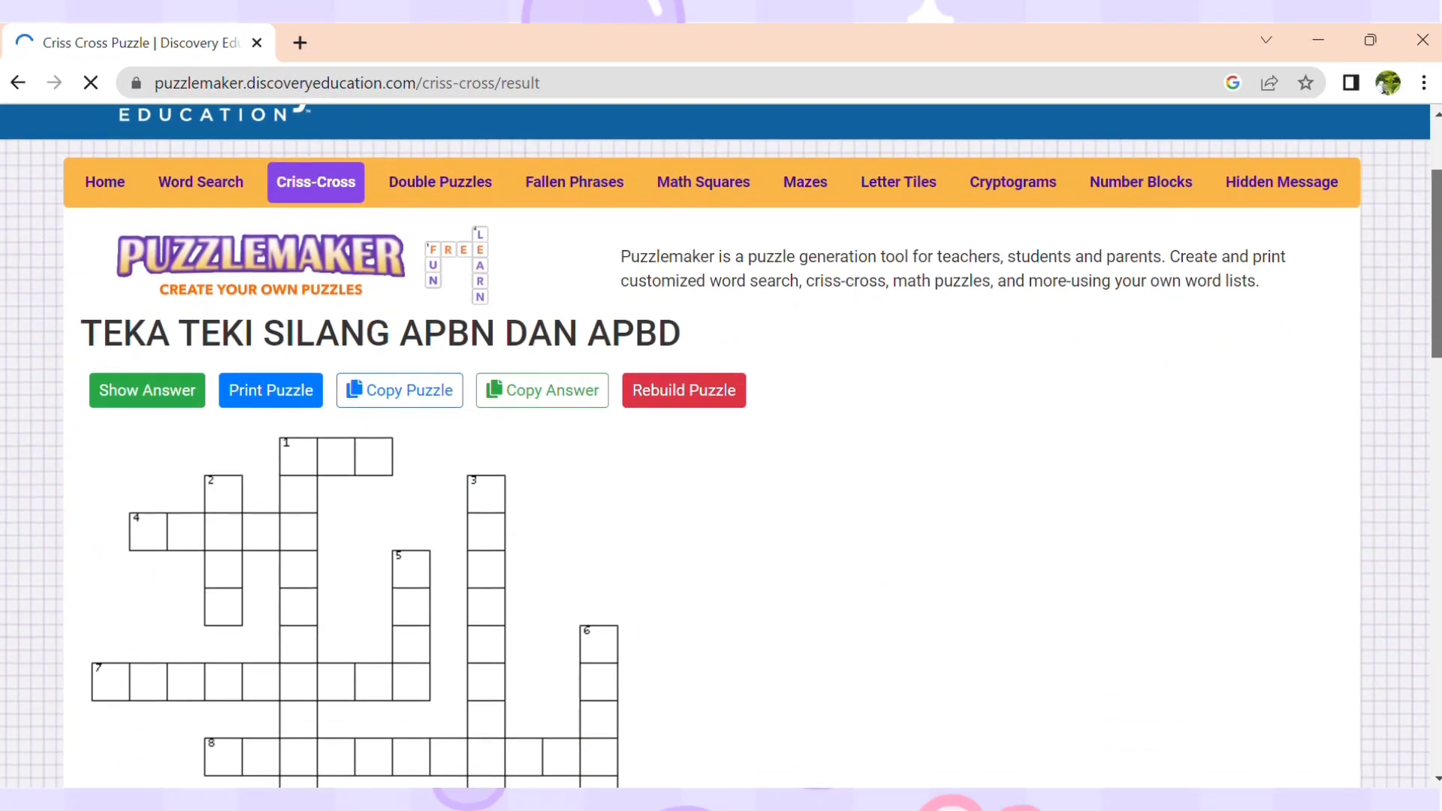
pyautogui.scroll(-3, 721, 443)
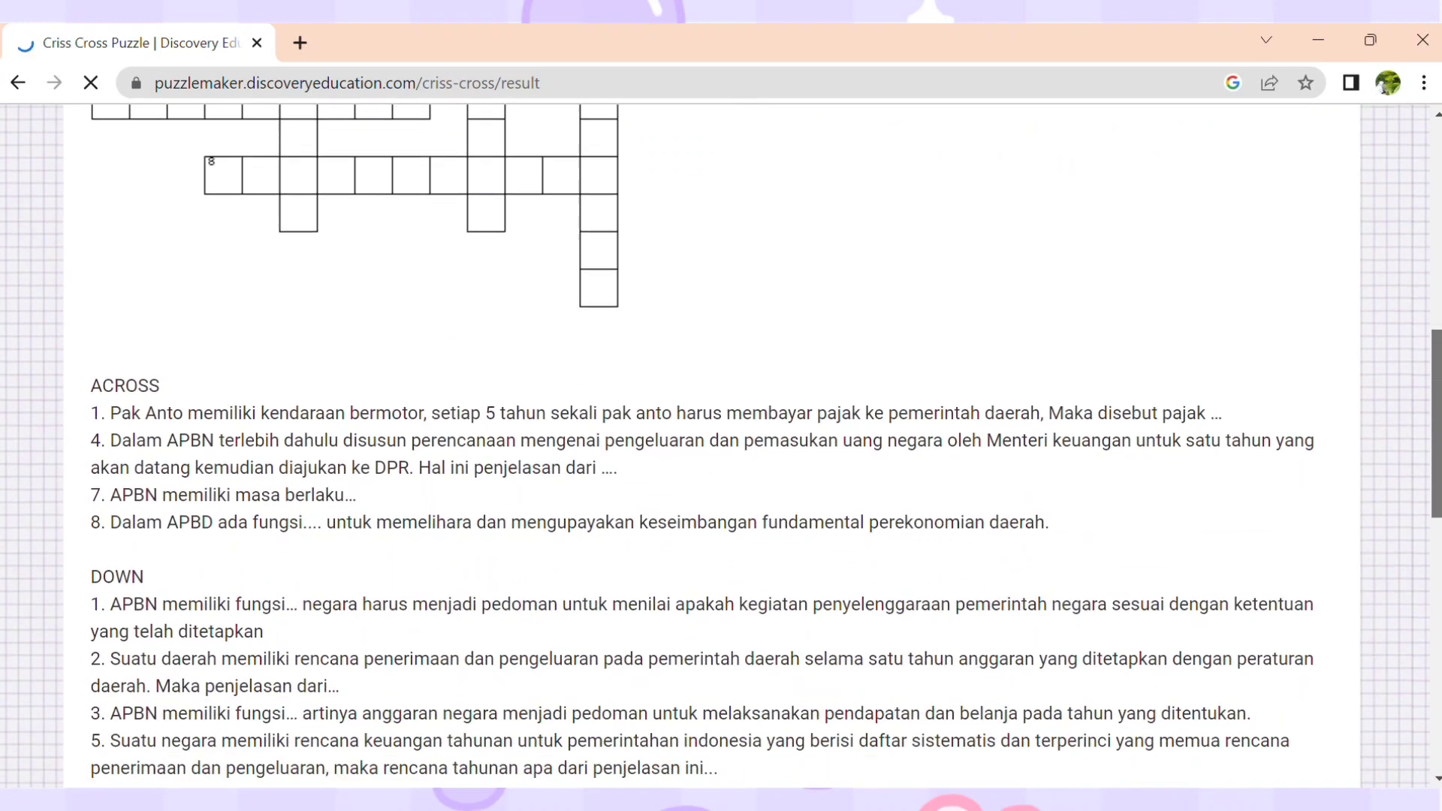
pyautogui.moveTo(1433, 502); pyautogui.dragTo(1416, 322)
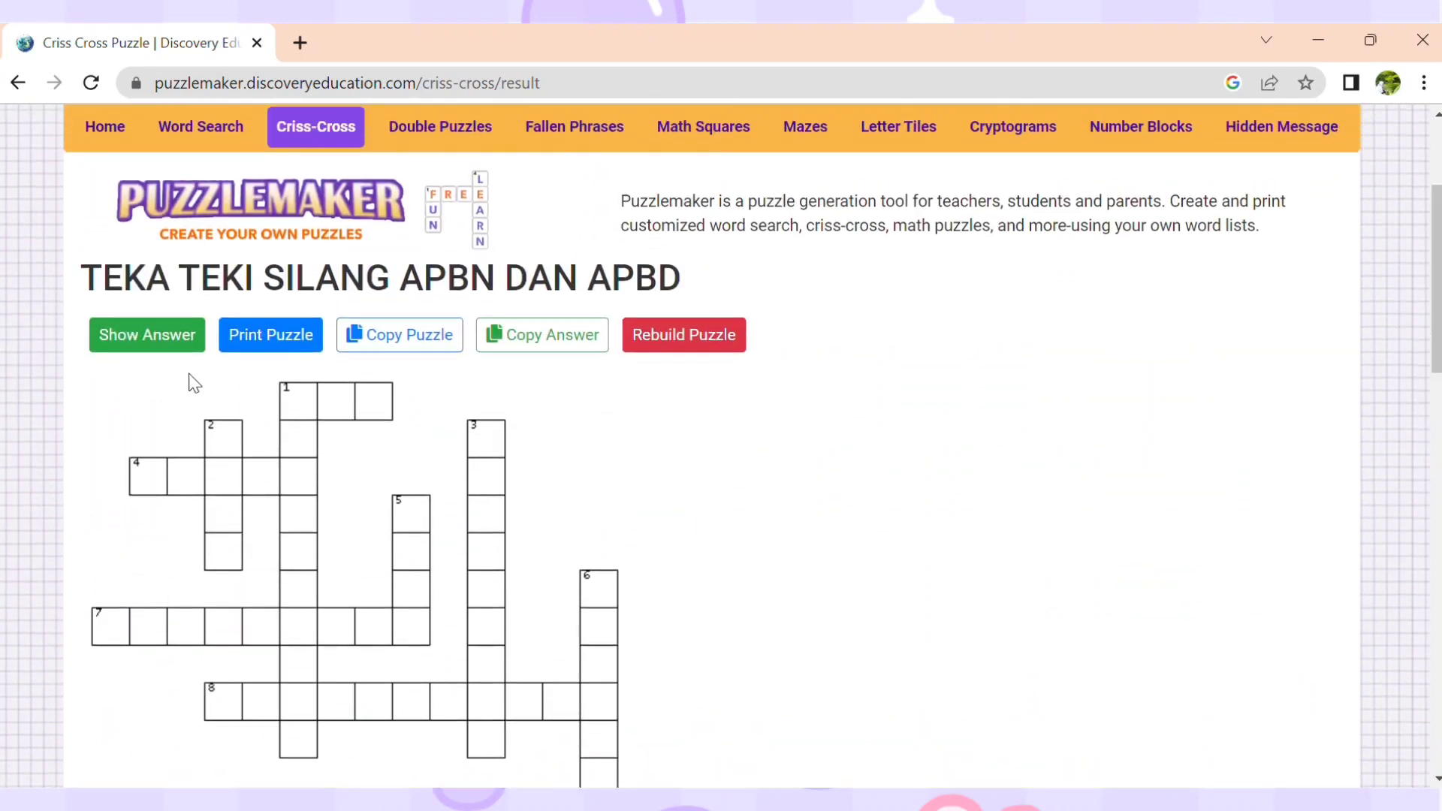
# Step: Show and hide the answers in the crossword grid twice, leaving them hidden
pyautogui.click(174, 342)
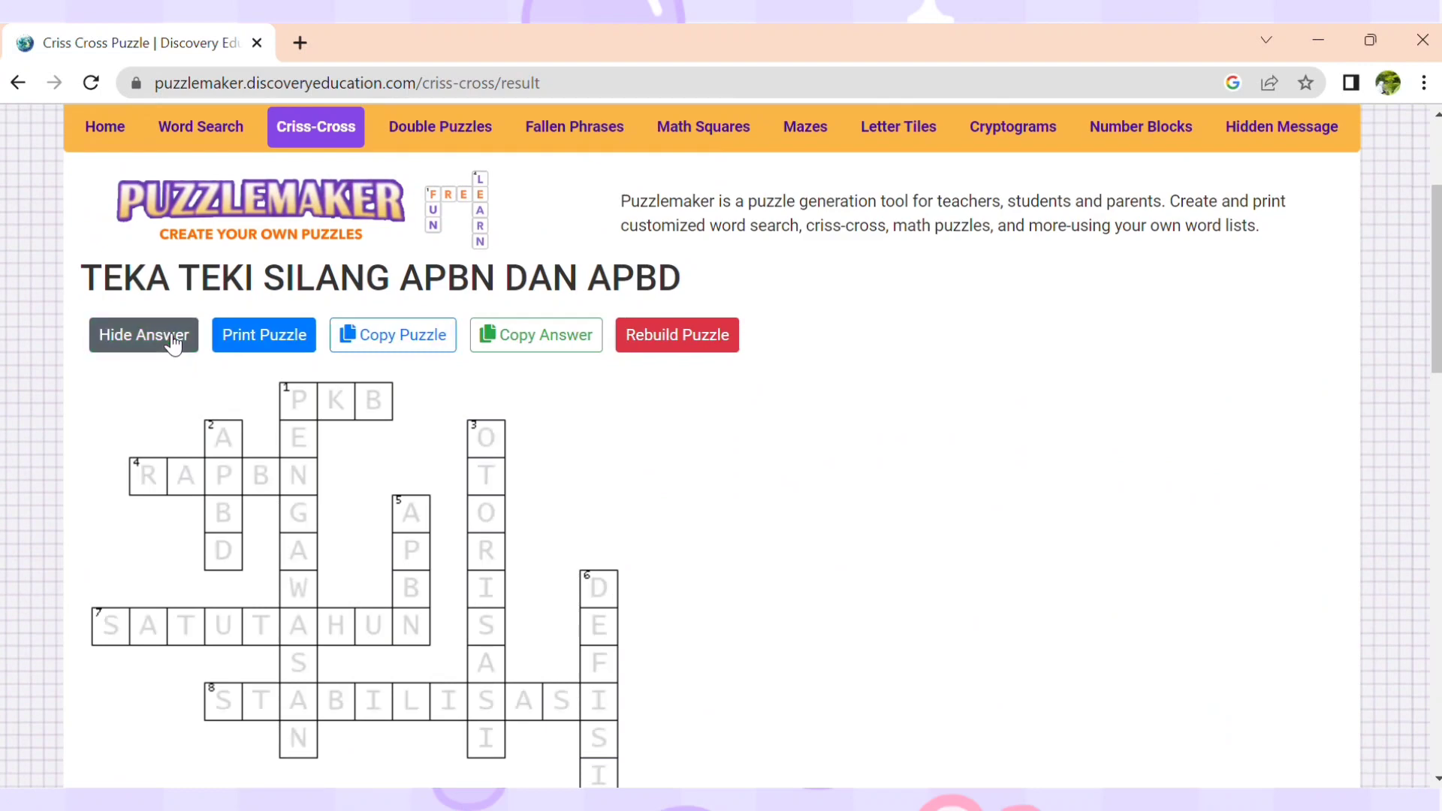
pyautogui.click(173, 342)
pyautogui.click(173, 342)
pyautogui.click(174, 342)
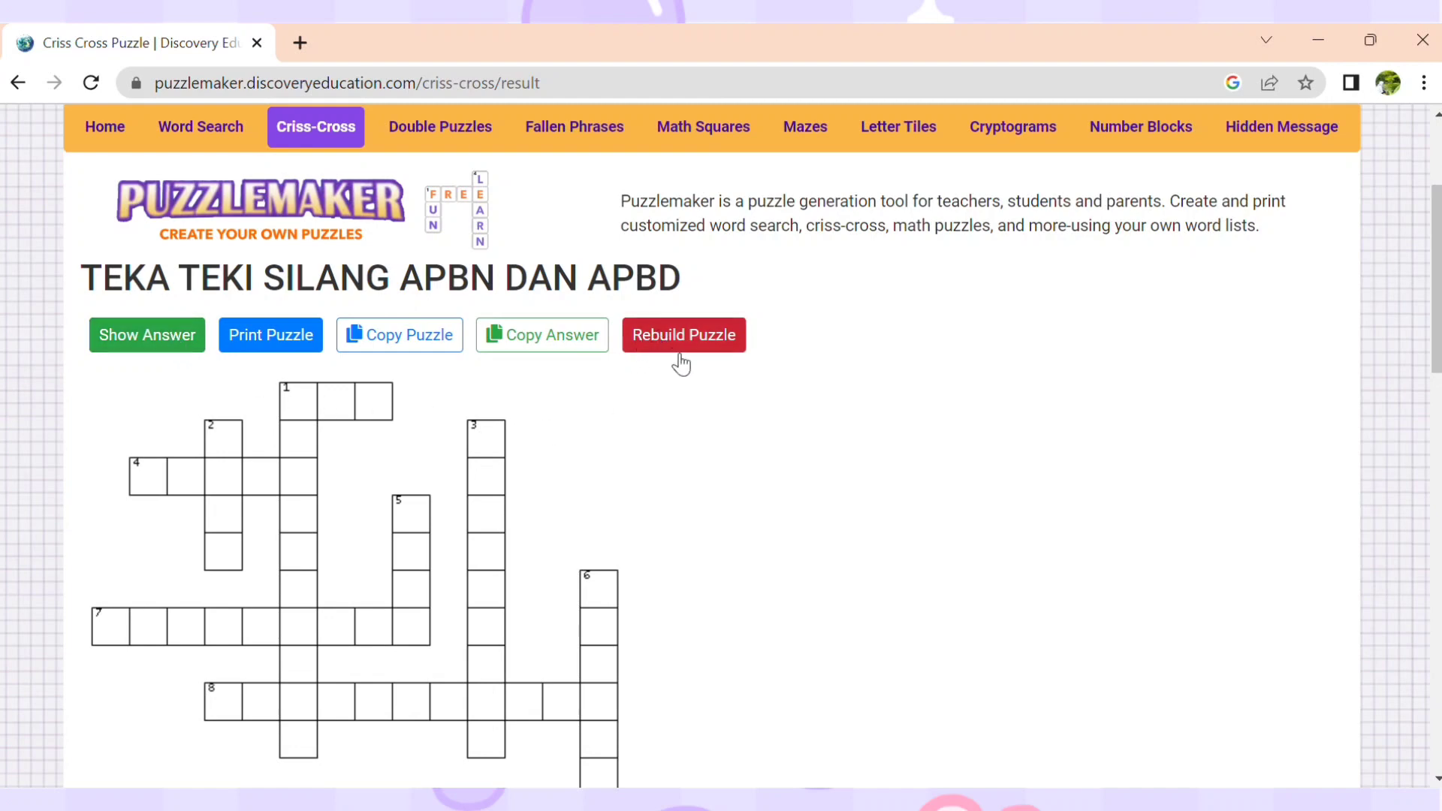
# Step: Rebuild the puzzle twice to get a different crossword grid layout
pyautogui.click(705, 340)
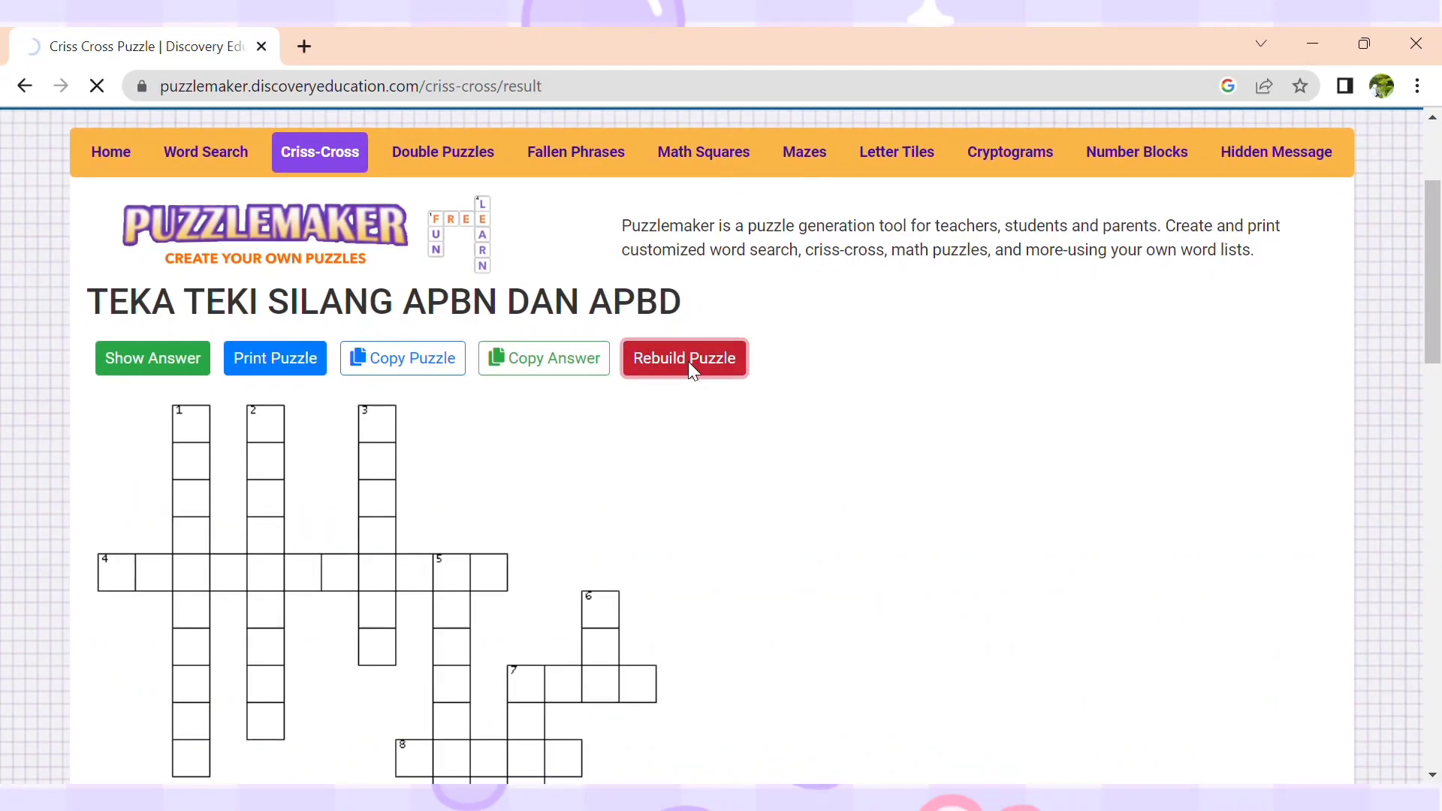
pyautogui.click(688, 362)
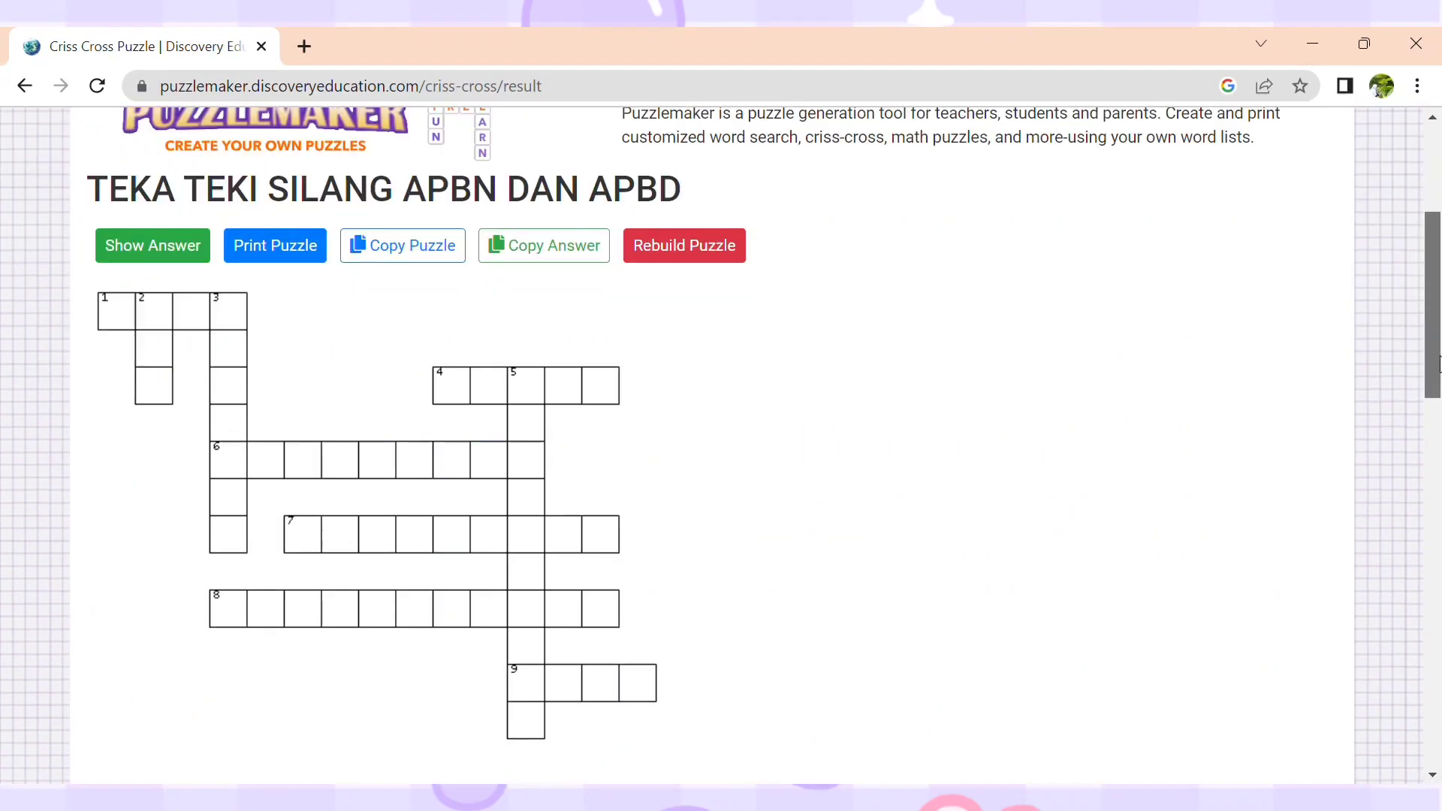
# Step: Rebuild the puzzle two more times to produce another crossword grid layout
pyautogui.click(684, 245)
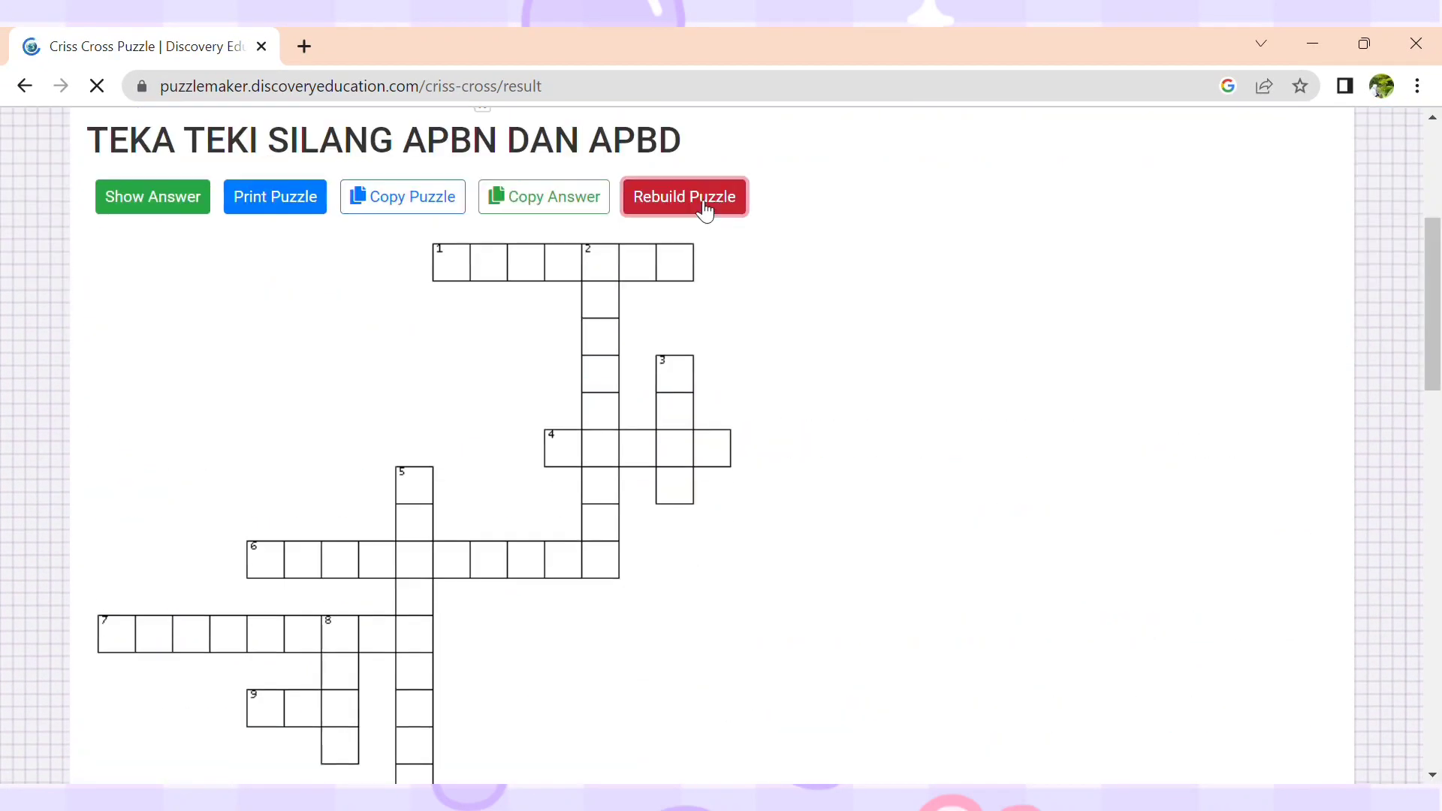
pyautogui.scroll(-7, 712, 445)
pyautogui.scroll(2, 712, 444)
pyautogui.click(682, 118)
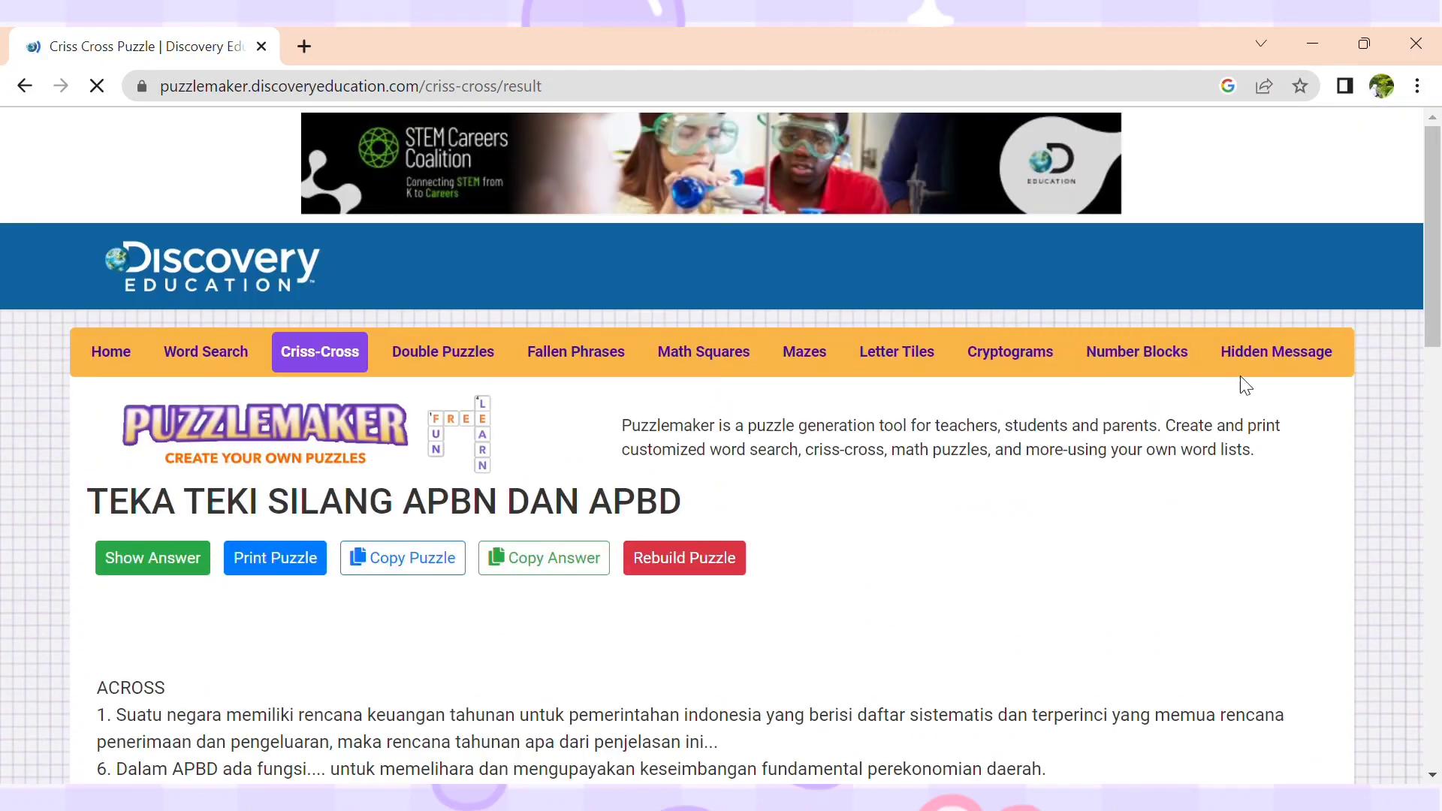
pyautogui.moveTo(1439, 300); pyautogui.dragTo(1440, 368)
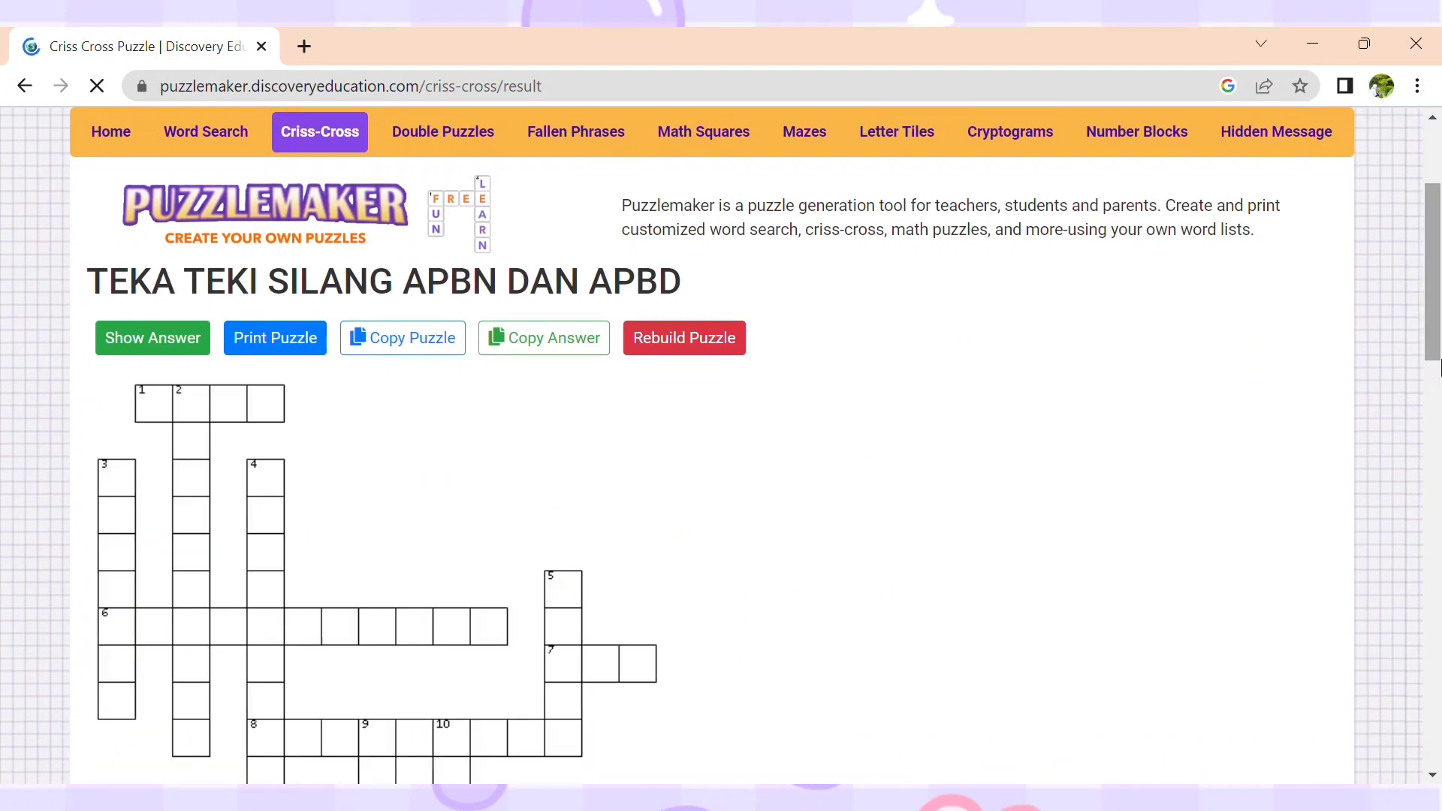
pyautogui.moveTo(1440, 311)
pyautogui.mouseDown()
pyautogui.moveTo(1429, 363)
pyautogui.moveTo(1434, 321)
pyautogui.mouseUp()
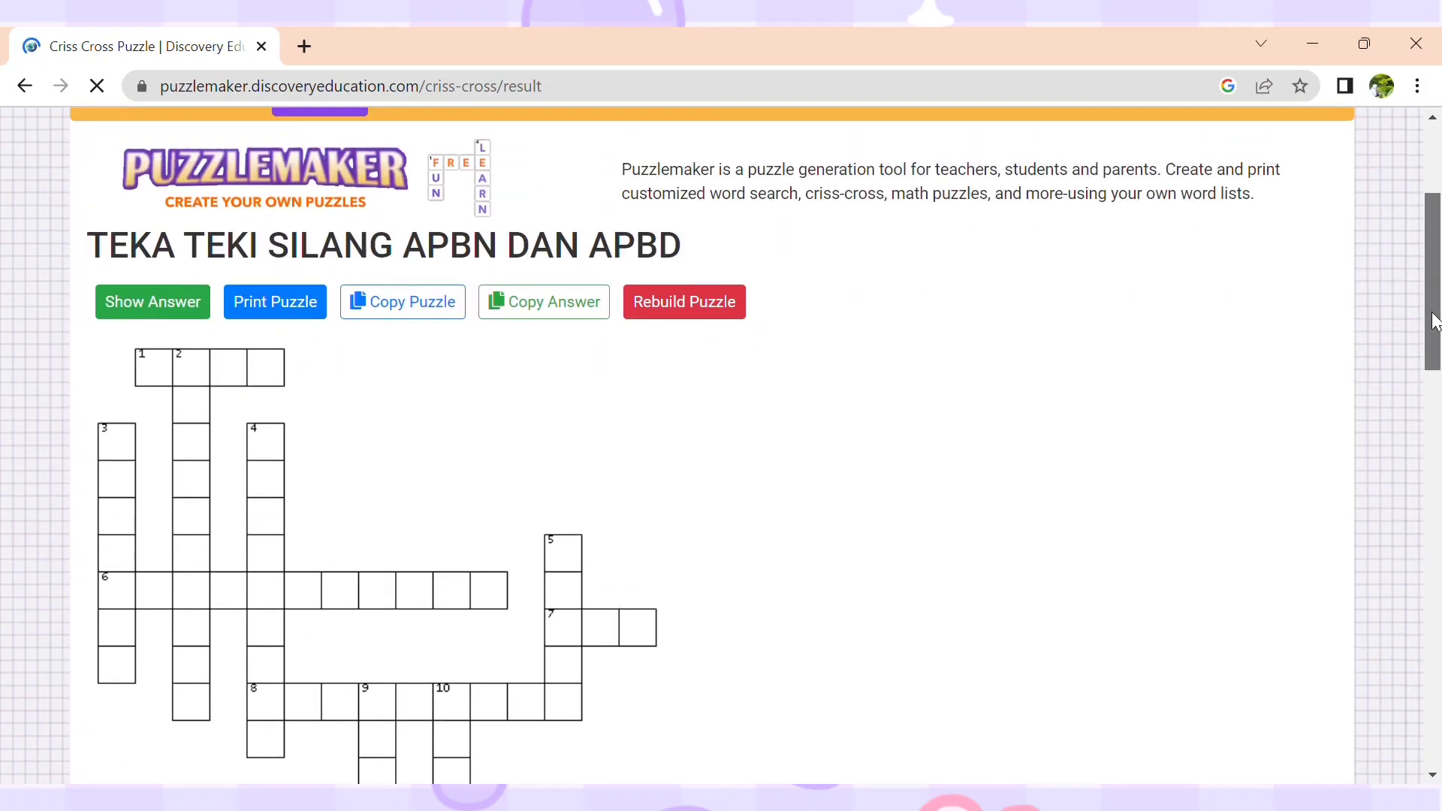
# Step: Open the puzzle's print preview and close it without printing
pyautogui.click(308, 301)
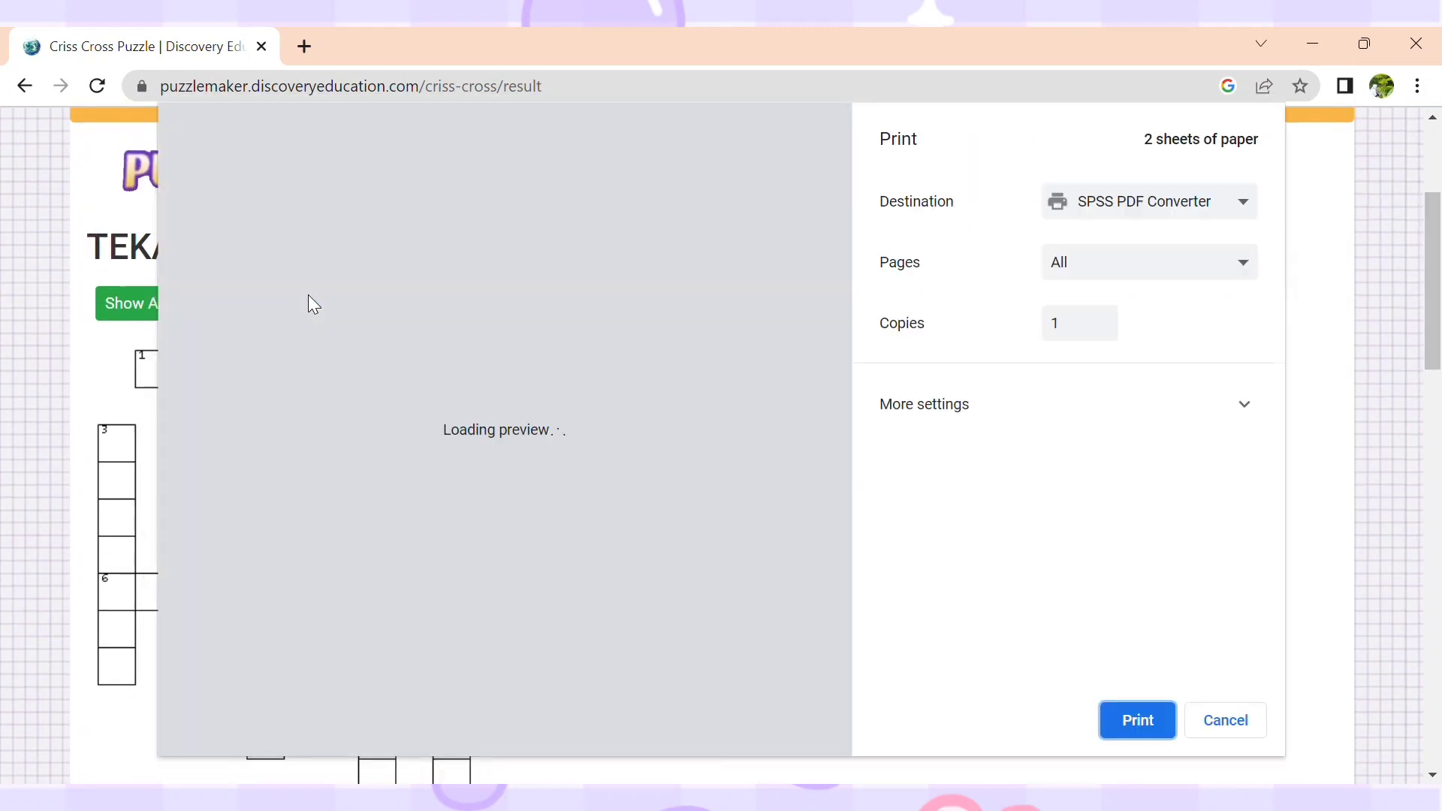
pyautogui.click(1240, 717)
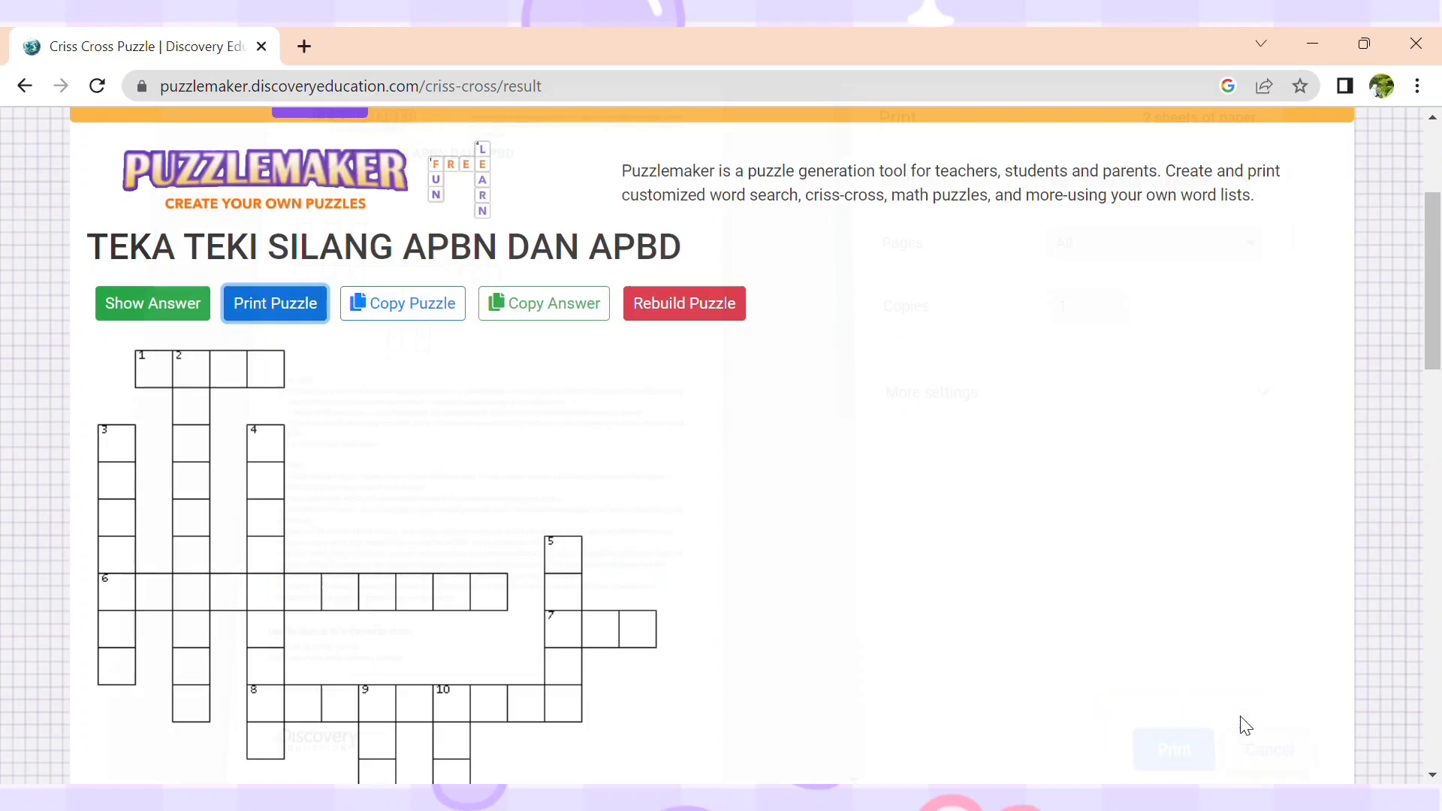
pyautogui.moveTo(1436, 332); pyautogui.dragTo(1436, 364)
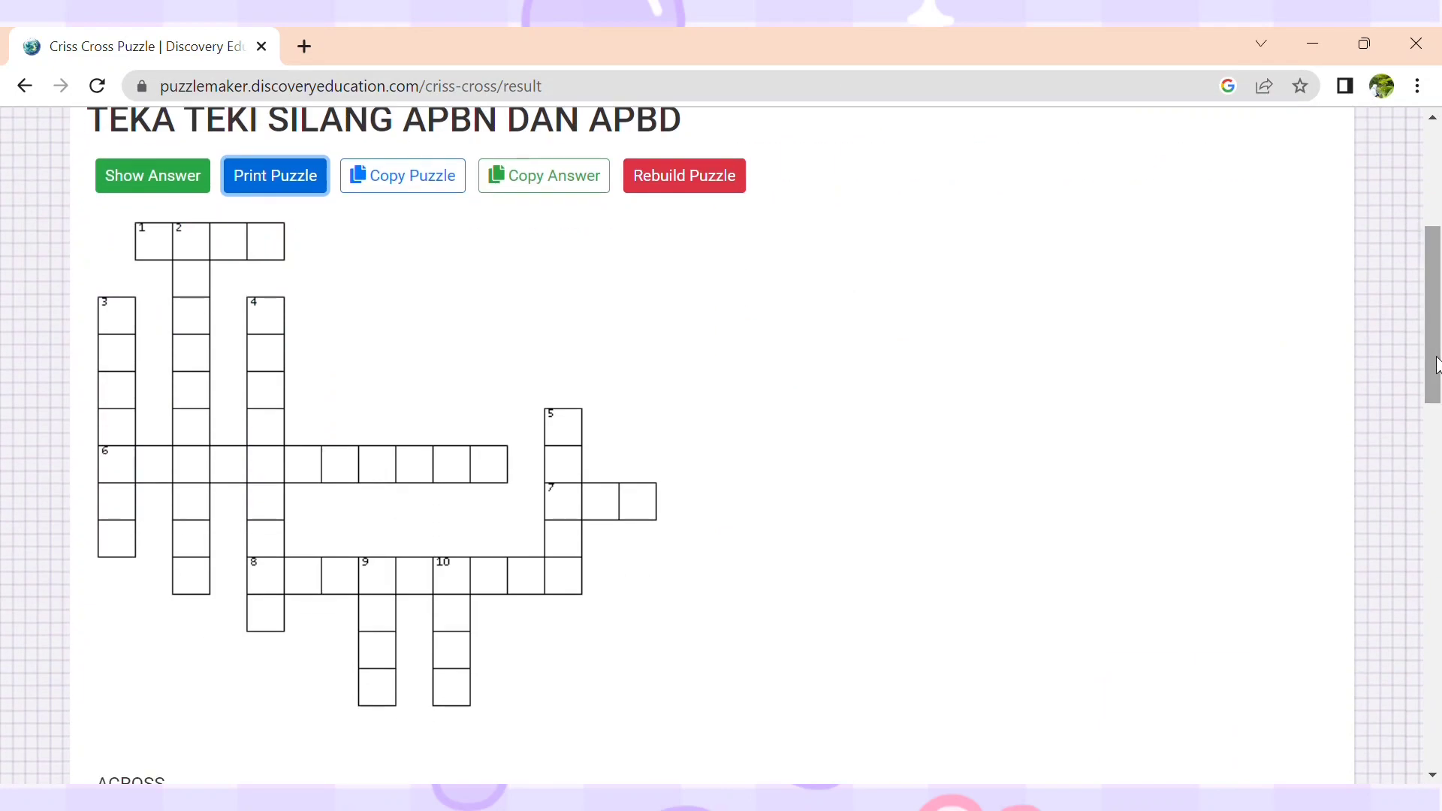
# Step: Search the web for canva login in a new tab and open the Canva home page
pyautogui.scroll(6, 1437, 364)
pyautogui.click(304, 47)
pyautogui.write('can')
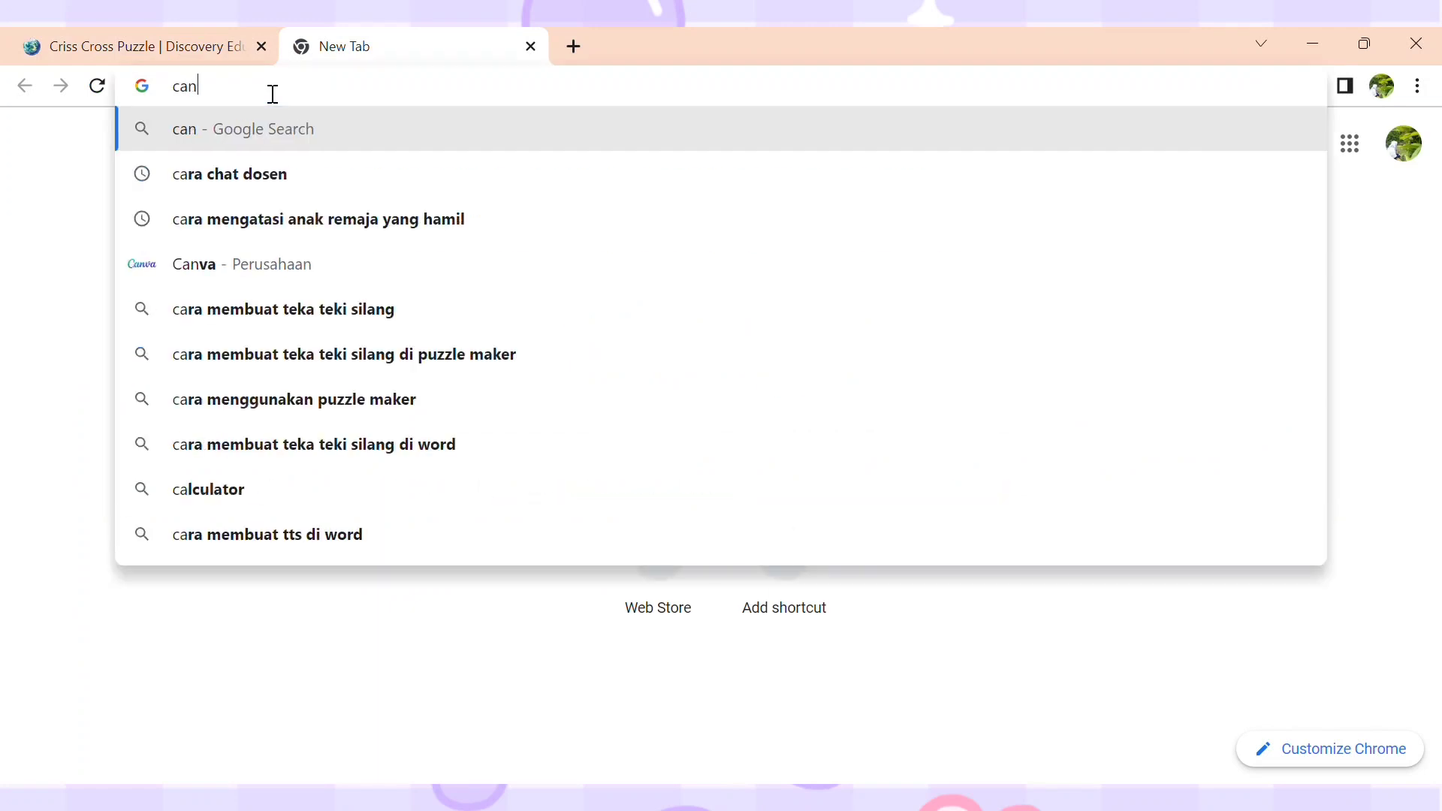
pyautogui.write('va')
pyautogui.click(212, 265)
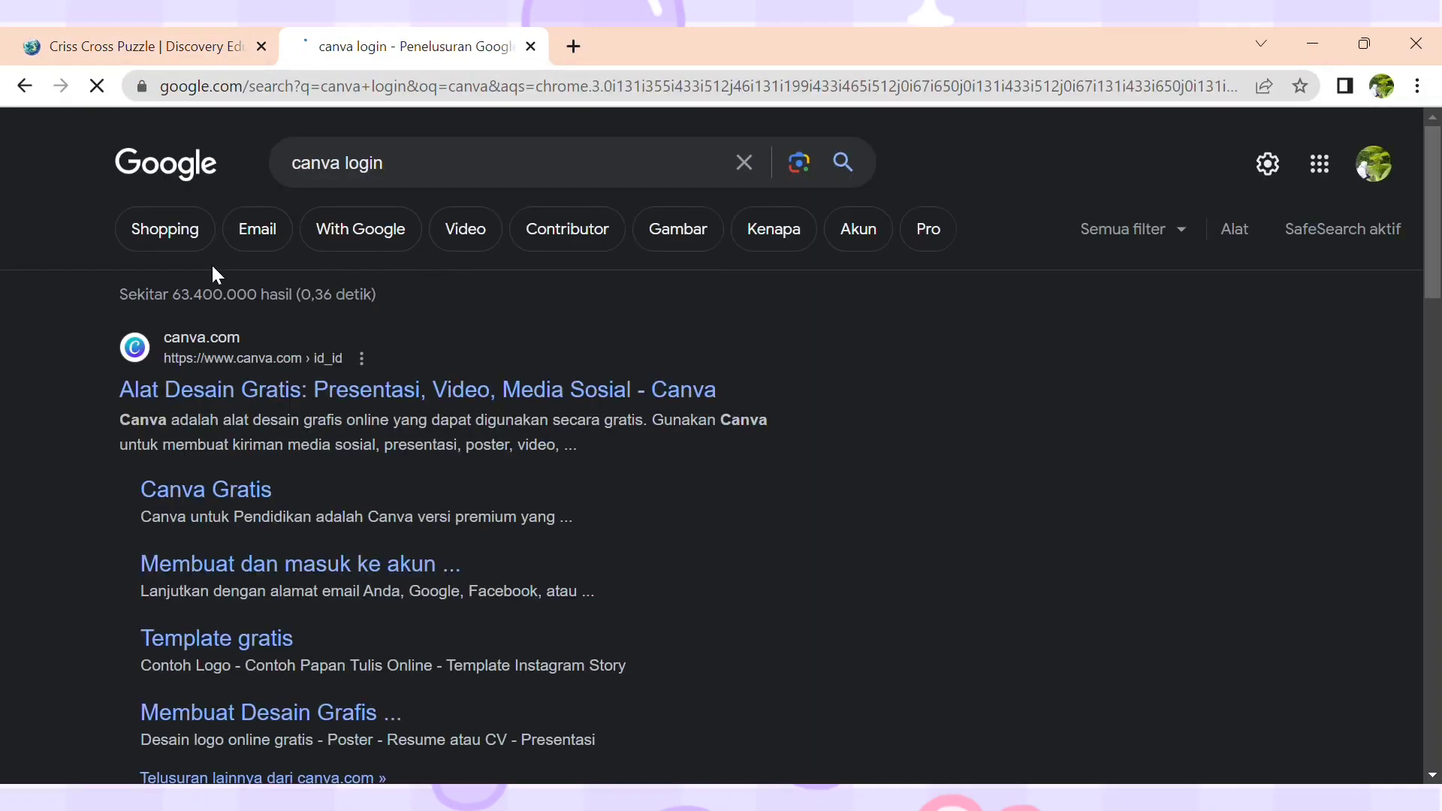
pyautogui.click(210, 390)
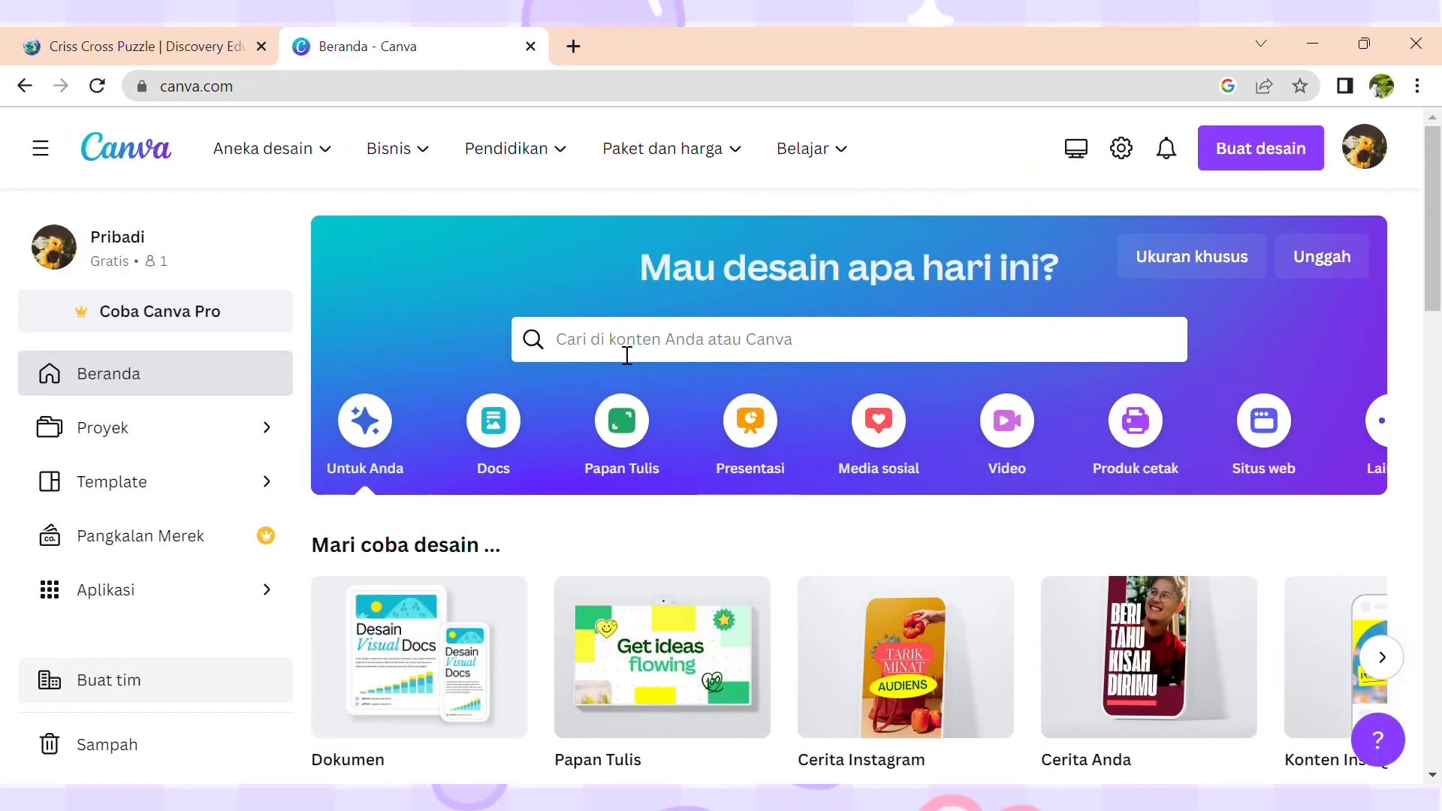
# Step: Search Canva's templates for "template a4 ungu"
pyautogui.click(639, 347)
pyautogui.click(629, 503)
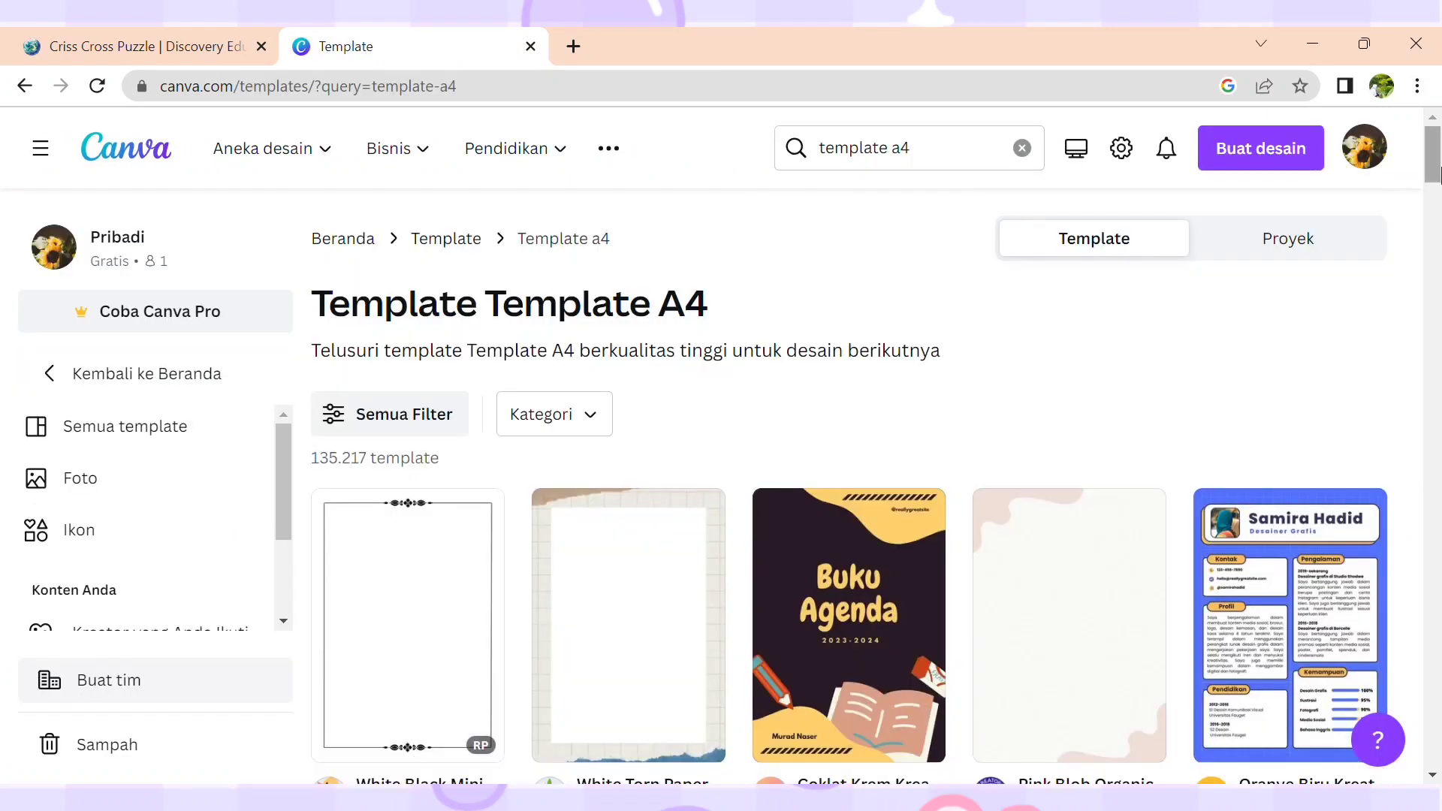
pyautogui.click(933, 153)
pyautogui.write('ungu')
pyautogui.press('Return')
# Step: Browse the purple A4 templates and open the Purple Cute Daily Planner A4 template for editing
pyautogui.scroll(-20, 1427, 481)
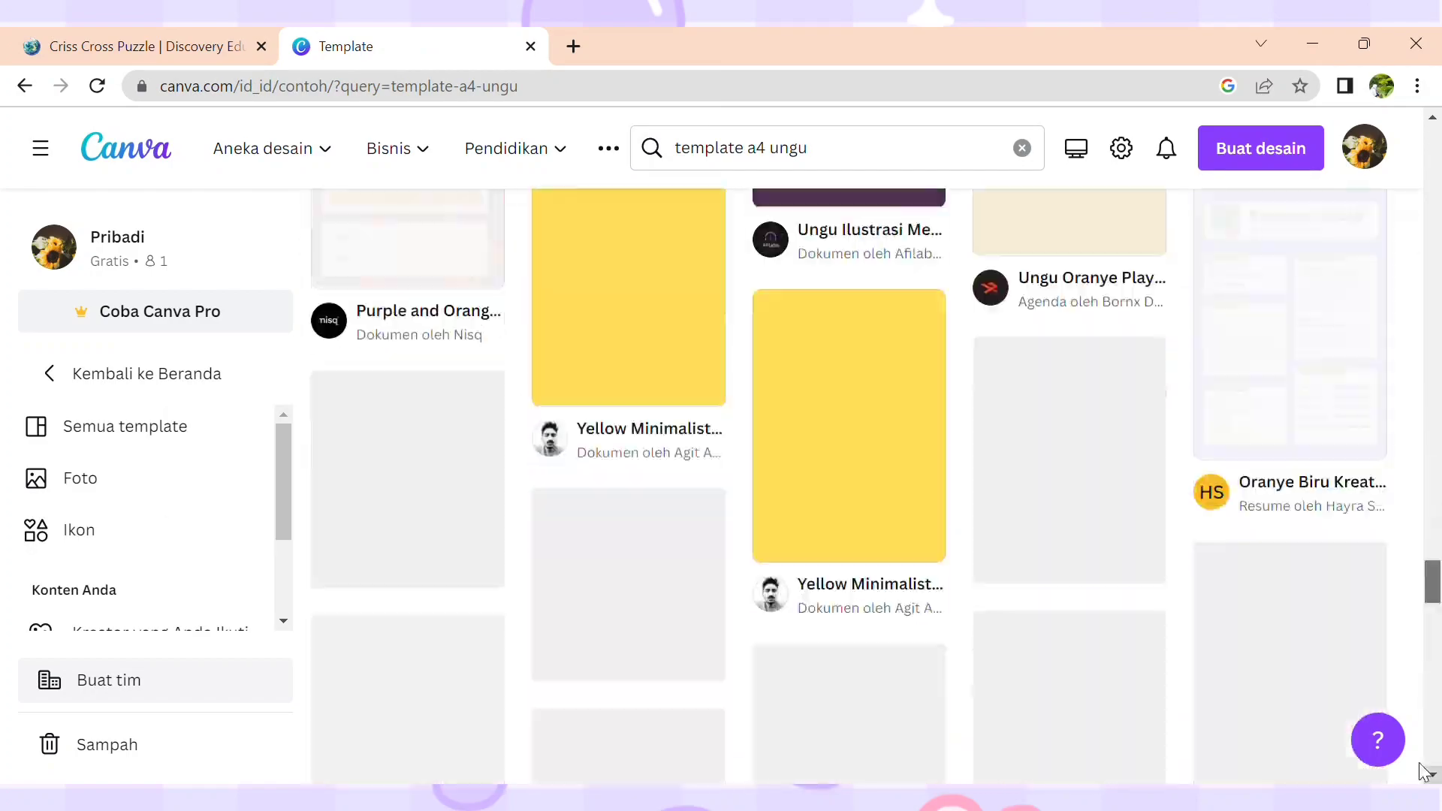
pyautogui.moveTo(1424, 772); pyautogui.dragTo(1429, 732)
pyautogui.click(428, 505)
pyautogui.moveTo(1429, 343); pyautogui.dragTo(1429, 496)
pyautogui.click(714, 570)
pyautogui.scroll(-5, 714, 571)
pyautogui.scroll(5, 1409, 331)
pyautogui.click(1098, 335)
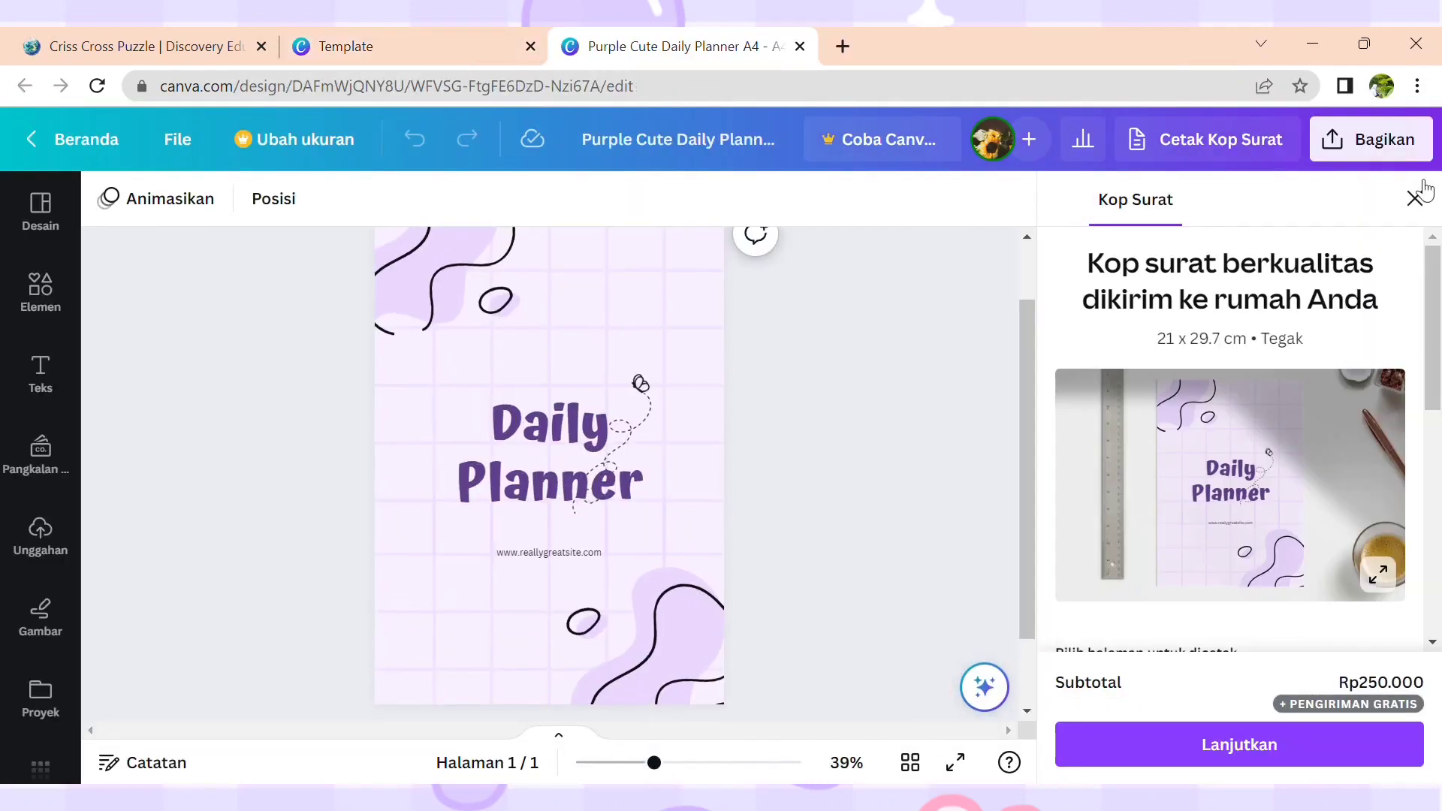
# Step: Replace the Daily Planner heading with two text lines, "TEKA TEKI SILANG" above "APBN dan APBD"
pyautogui.click(802, 436)
pyautogui.write('TEKA TEKI SILANG')
pyautogui.moveTo(866, 473); pyautogui.dragTo(895, 367)
pyautogui.doubleClick(752, 482)
pyautogui.write('APBN dan AO')
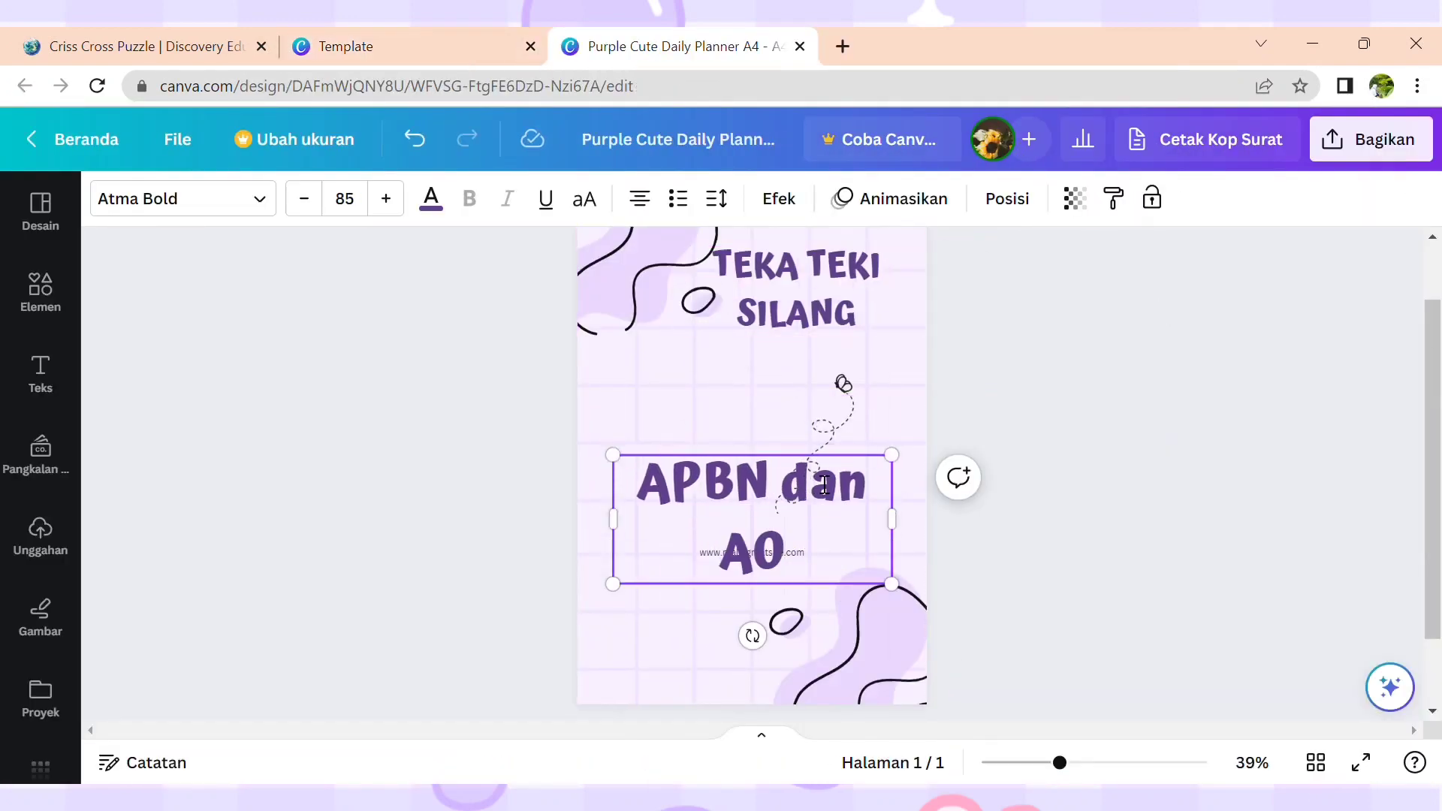
pyautogui.press('BackSpace')
pyautogui.write('PBD')
# Step: Delete the website text, and stack both shrunken title lines in the page's upper-right area beside the butterfly trail
pyautogui.moveTo(797, 334); pyautogui.dragTo(843, 409)
pyautogui.moveTo(751, 563); pyautogui.dragTo(846, 434)
pyautogui.moveTo(991, 518); pyautogui.dragTo(959, 428)
pyautogui.click(751, 631)
pyautogui.press('Delete')
pyautogui.scroll(-1, 752, 592)
pyautogui.click(845, 291)
pyautogui.moveTo(848, 293); pyautogui.dragTo(821, 263)
pyautogui.moveTo(842, 319); pyautogui.dragTo(866, 290)
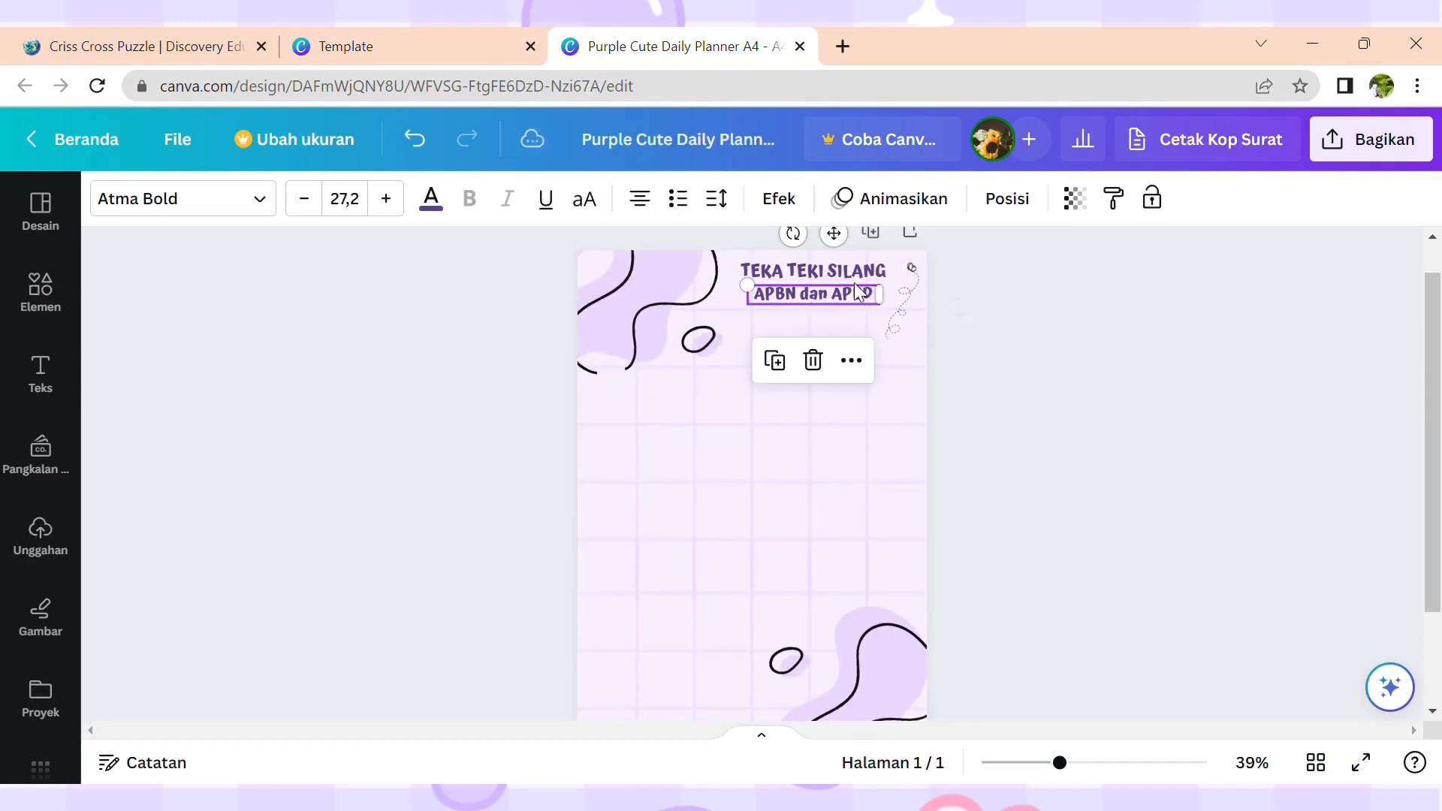
# Step: Copy the crossword puzzle from Puzzlemaker and paste it onto the Canva page
pyautogui.click(173, 30)
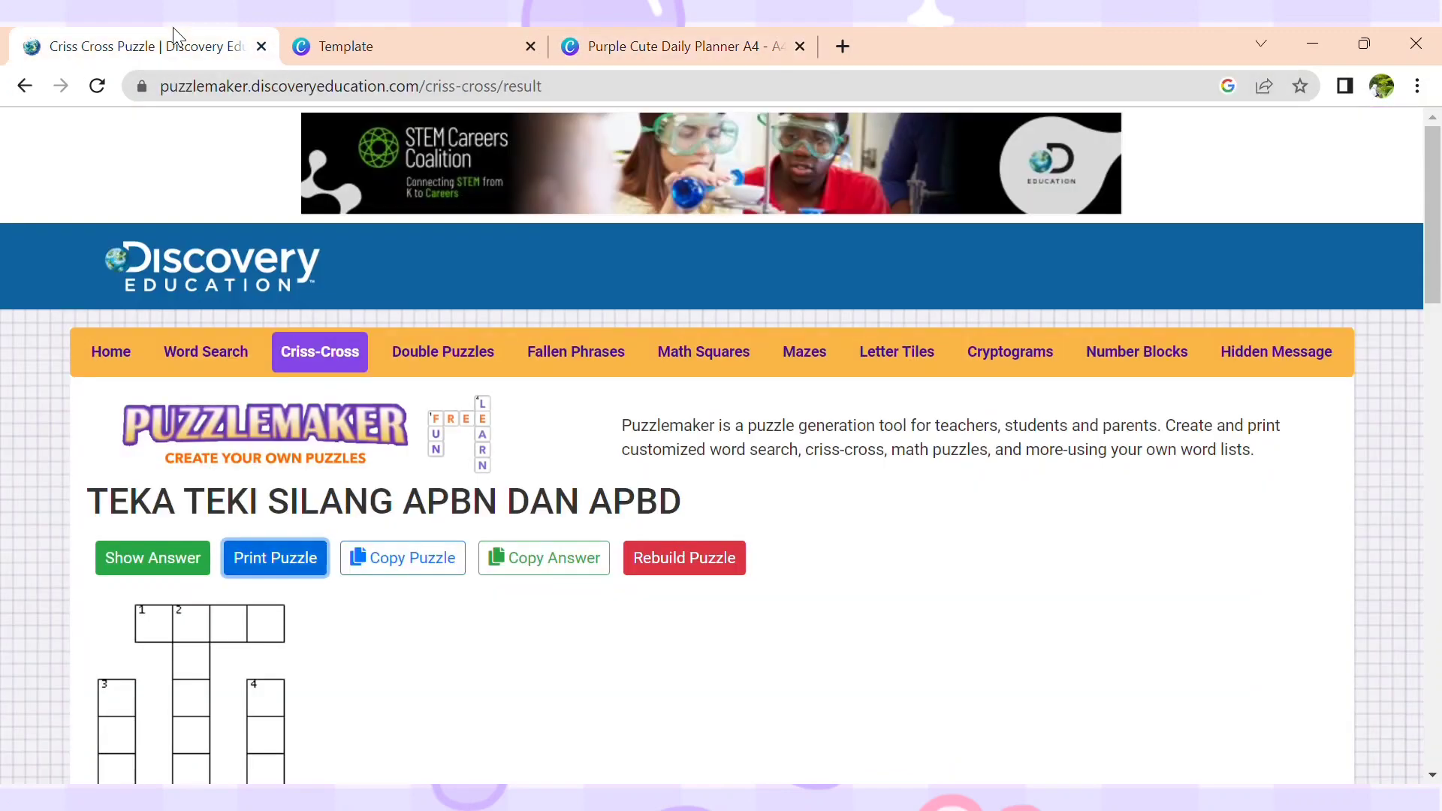
pyautogui.scroll(-5, 576, 481)
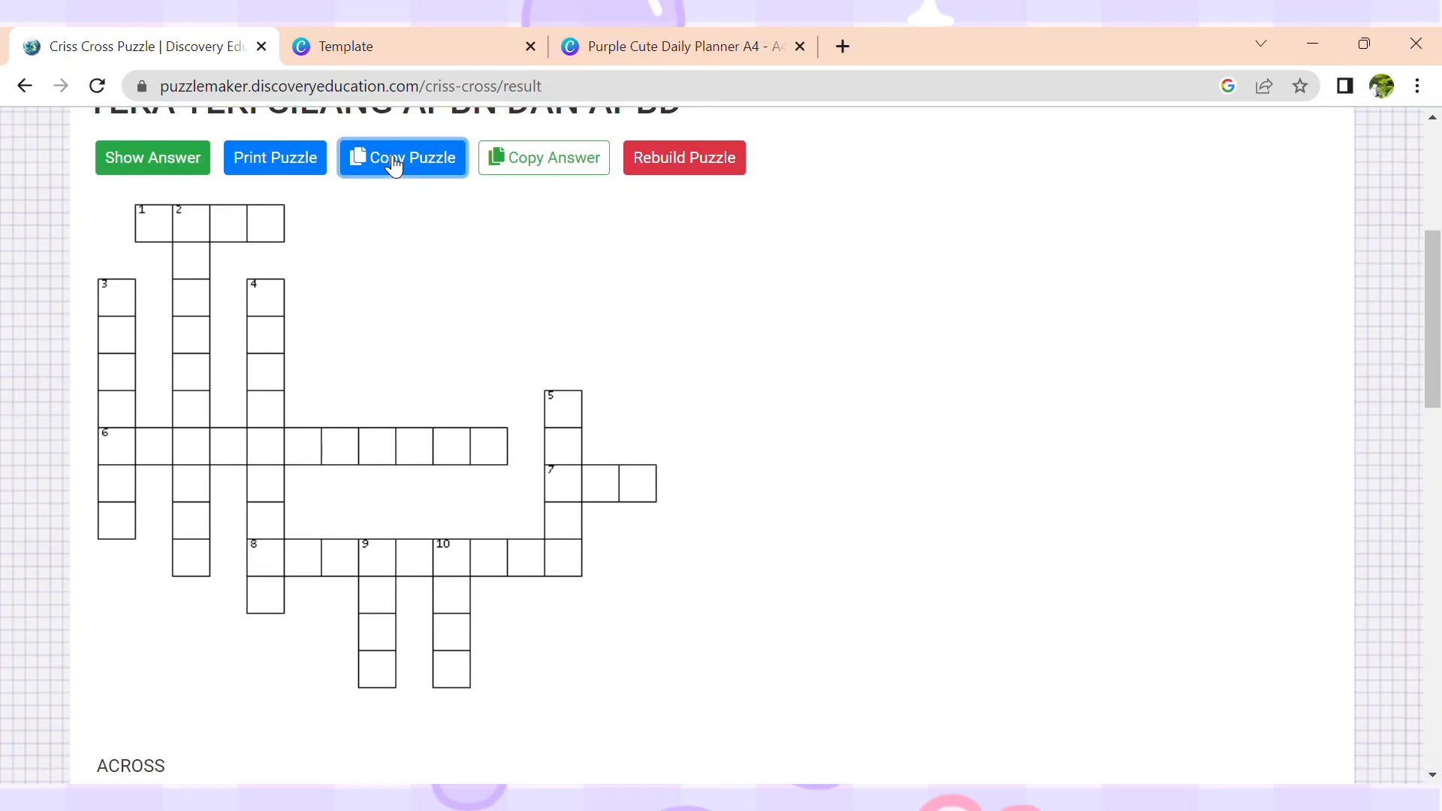
pyautogui.click(640, 53)
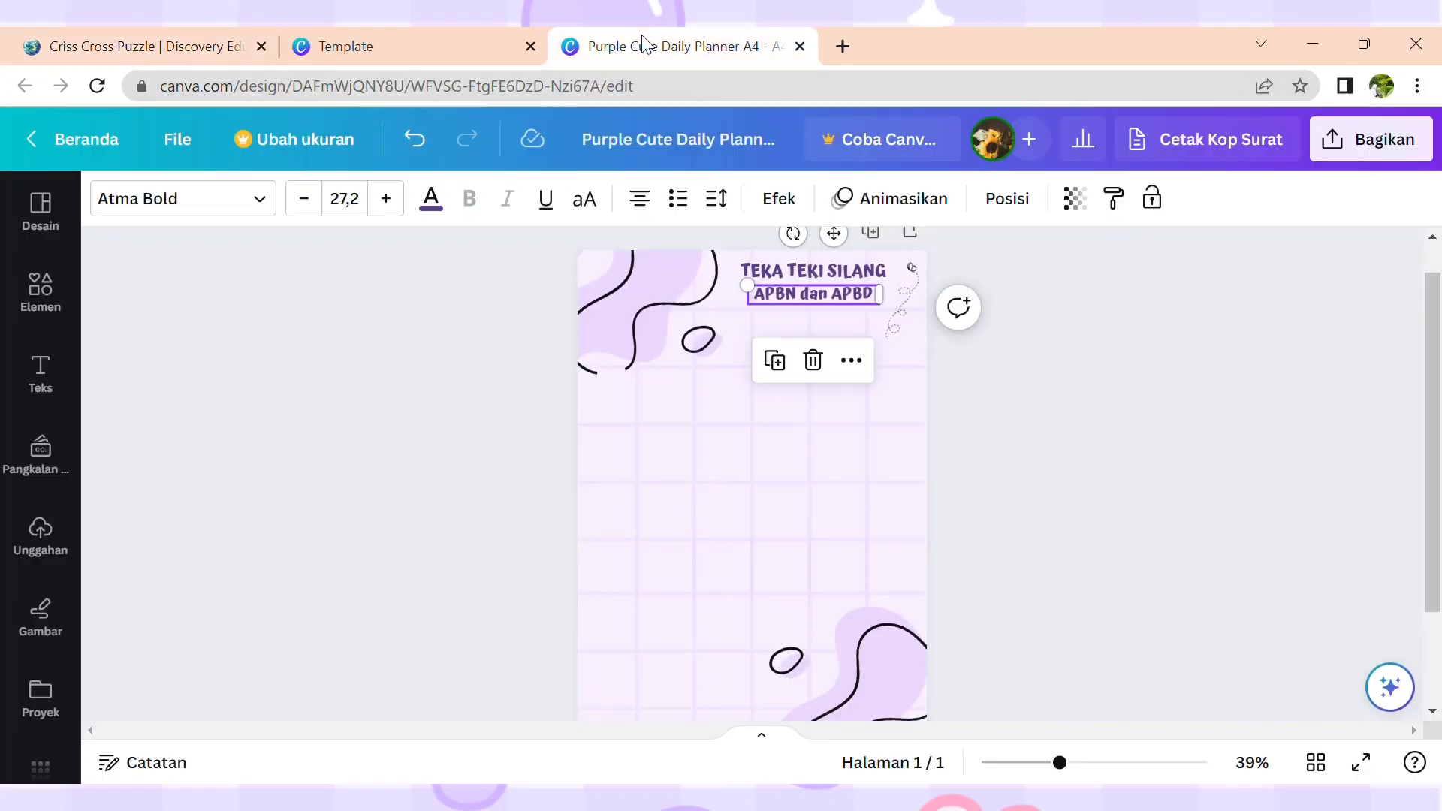
pyautogui.click(690, 454)
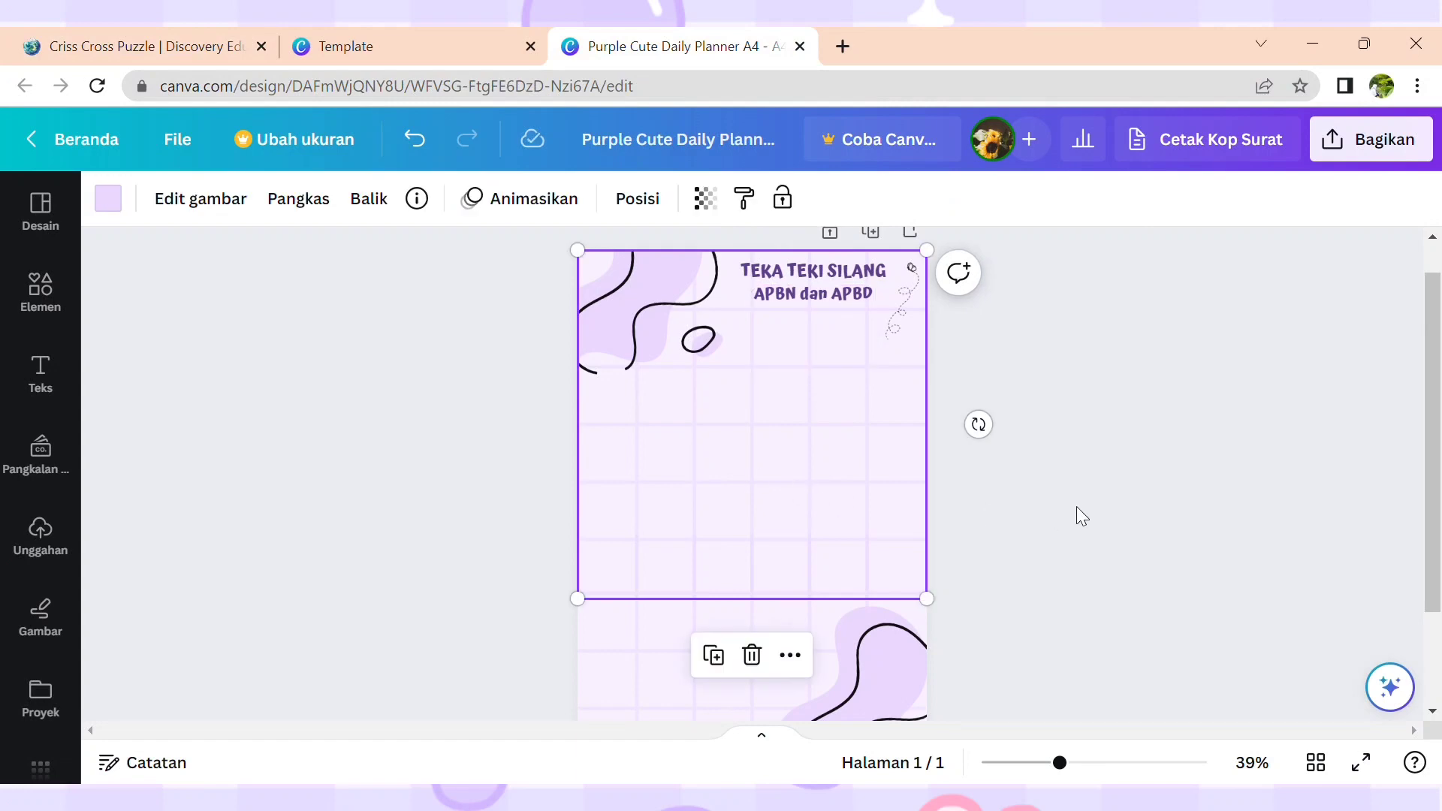
pyautogui.click(1077, 509)
pyautogui.click(700, 486)
pyautogui.rightClick(700, 486)
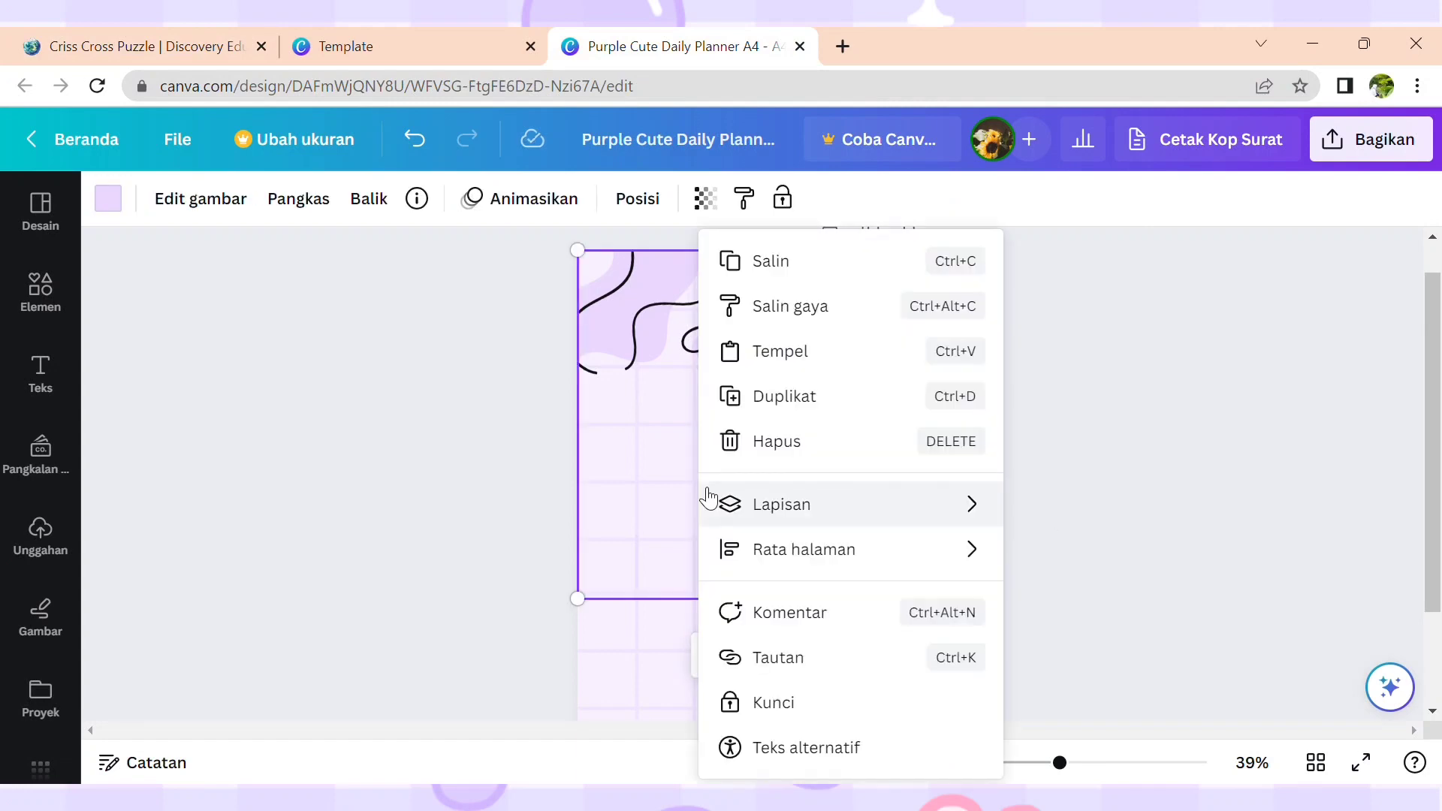
pyautogui.click(632, 415)
pyautogui.hotkey('ctrl', 'v')
# Step: Resize the pasted crossword grid and place it at the page's left edge, below the corner decoration
pyautogui.scroll(5, 871, 600)
pyautogui.moveTo(681, 476); pyautogui.dragTo(664, 476)
pyautogui.moveTo(813, 552); pyautogui.dragTo(709, 459)
pyautogui.moveTo(618, 406); pyautogui.dragTo(595, 413)
pyautogui.scroll(1, 595, 414)
pyautogui.moveTo(686, 592); pyautogui.dragTo(774, 670)
# Step: Bring the wavy upper-left corner decoration in front of the crossword grid
pyautogui.click(571, 323)
pyautogui.click(673, 199)
pyautogui.click(114, 292)
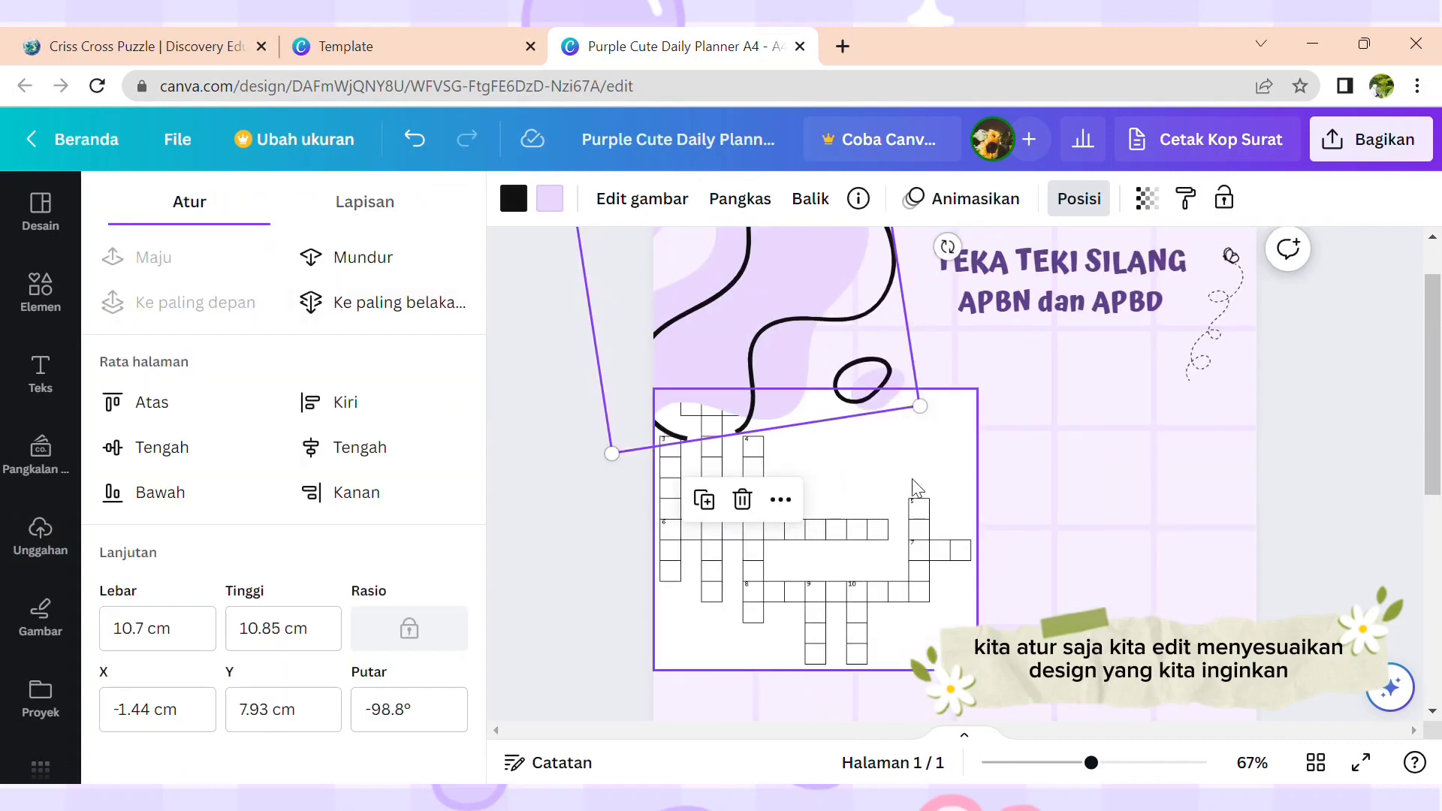
# Step: Enlarge the crossword grid slightly and move the corner decoration up so it clears the grid
pyautogui.moveTo(833, 526); pyautogui.dragTo(834, 556)
pyautogui.moveTo(977, 700); pyautogui.dragTo(1008, 718)
pyautogui.moveTo(739, 338); pyautogui.dragTo(739, 313)
pyautogui.moveTo(1432, 383); pyautogui.dragTo(1433, 444)
pyautogui.click(886, 466)
pyautogui.moveTo(995, 582); pyautogui.dragTo(1001, 587)
# Step: Search the design elements for "GARIS TEPI"
pyautogui.click(41, 293)
pyautogui.click(270, 218)
pyautogui.write('GARIS TEPI')
pyautogui.press('Return')
# Step: Try two border elements around the crossword grid in a different colour, and delete both
pyautogui.click(252, 460)
pyautogui.moveTo(1111, 354); pyautogui.dragTo(849, 354)
pyautogui.moveTo(1045, 350); pyautogui.dragTo(997, 325)
pyautogui.click(514, 199)
pyautogui.click(373, 335)
pyautogui.click(1202, 473)
pyautogui.click(41, 293)
pyautogui.click(153, 396)
pyautogui.moveTo(956, 652); pyautogui.dragTo(1089, 519)
pyautogui.moveTo(872, 599); pyautogui.dragTo(1001, 426)
pyautogui.click(514, 199)
pyautogui.click(1003, 352)
pyautogui.press('Delete')
pyautogui.click(984, 555)
pyautogui.press('Delete')
# Step: Try one more decorative element around the crossword grid and delete it
pyautogui.click(180, 631)
pyautogui.click(406, 331)
pyautogui.click(453, 396)
pyautogui.click(426, 396)
pyautogui.moveTo(1299, 669); pyautogui.dragTo(1073, 449)
pyautogui.moveTo(839, 449); pyautogui.dragTo(965, 316)
pyautogui.press('Delete')
# Step: Insert the zigzag line from the recently used elements, colour it purple and fit it along the grid's upper edge
pyautogui.click(419, 330)
pyautogui.click(404, 667)
pyautogui.click(513, 199)
pyautogui.click(376, 332)
pyautogui.moveTo(975, 576); pyautogui.dragTo(794, 341)
pyautogui.moveTo(897, 288)
pyautogui.mouseDown()
pyautogui.moveTo(1003, 293)
pyautogui.moveTo(845, 451)
pyautogui.moveTo(1003, 569)
pyautogui.mouseUp()
# Step: Duplicate the zigzag line and place the copy vertically along the crossword grid's right edge
pyautogui.click(833, 284)
pyautogui.click(789, 349)
pyautogui.moveTo(1004, 571); pyautogui.dragTo(1013, 533)
pyautogui.moveTo(977, 540); pyautogui.dragTo(976, 540)
pyautogui.click(1001, 533)
# Step: Add another copy of the zigzag line along the crossword grid's lower edge, stretched to the grid's width
pyautogui.click(963, 643)
pyautogui.moveTo(951, 425); pyautogui.dragTo(1003, 657)
pyautogui.moveTo(1014, 445); pyautogui.dragTo(806, 591)
pyautogui.moveTo(965, 585); pyautogui.dragTo(1007, 585)
pyautogui.click(1193, 624)
pyautogui.click(807, 593)
pyautogui.moveTo(652, 602); pyautogui.dragTo(647, 614)
pyautogui.scroll(-3, 650, 622)
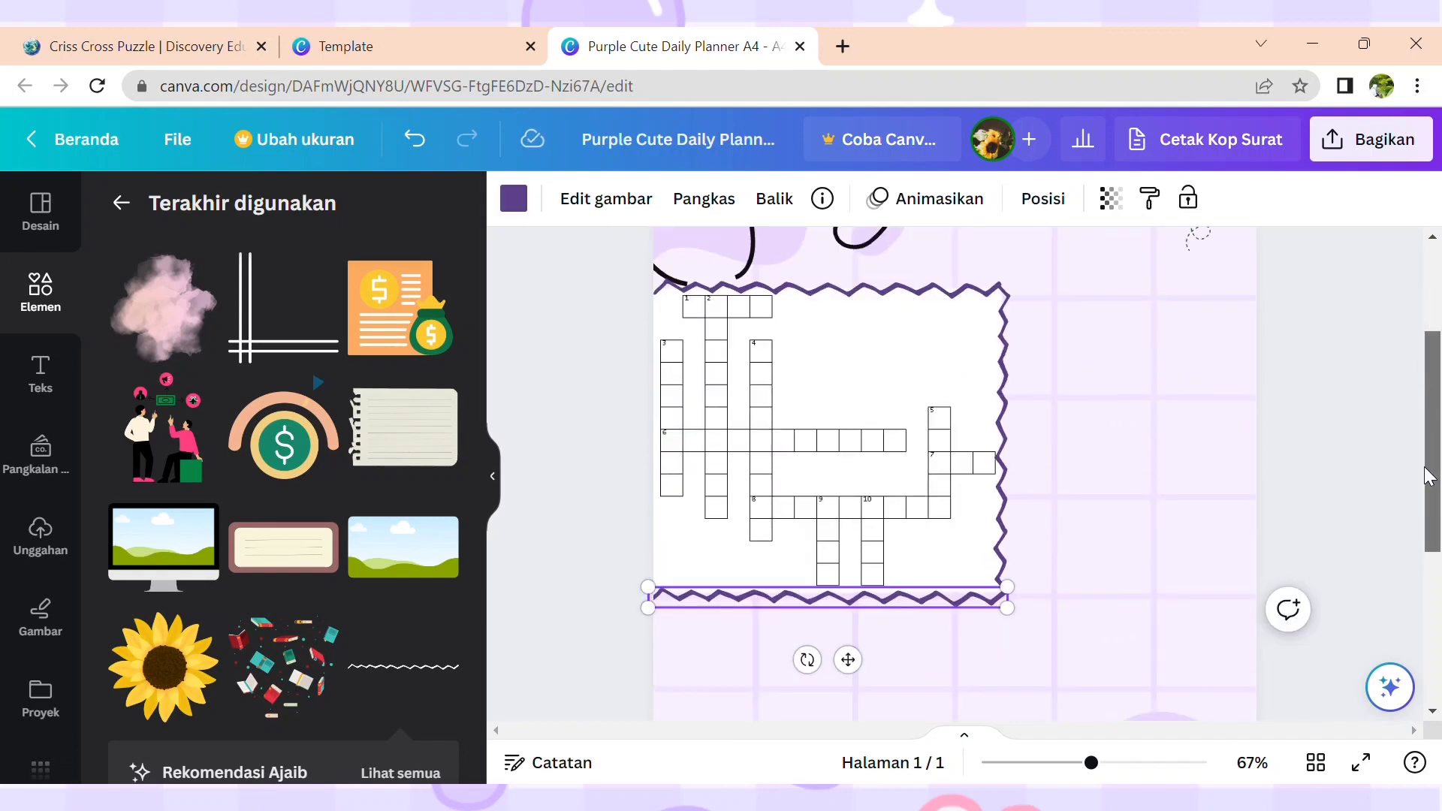
# Step: Nudge the upper zigzag line slightly so that it fits the crossword grid's top edge
pyautogui.scroll(1, 840, 379)
pyautogui.click(840, 379)
pyautogui.moveTo(947, 385); pyautogui.dragTo(956, 303)
pyautogui.moveTo(855, 380)
pyautogui.mouseDown()
pyautogui.moveTo(843, 363)
pyautogui.moveTo(856, 372)
pyautogui.mouseUp()
pyautogui.click(1070, 421)
pyautogui.moveTo(1432, 360); pyautogui.dragTo(1432, 383)
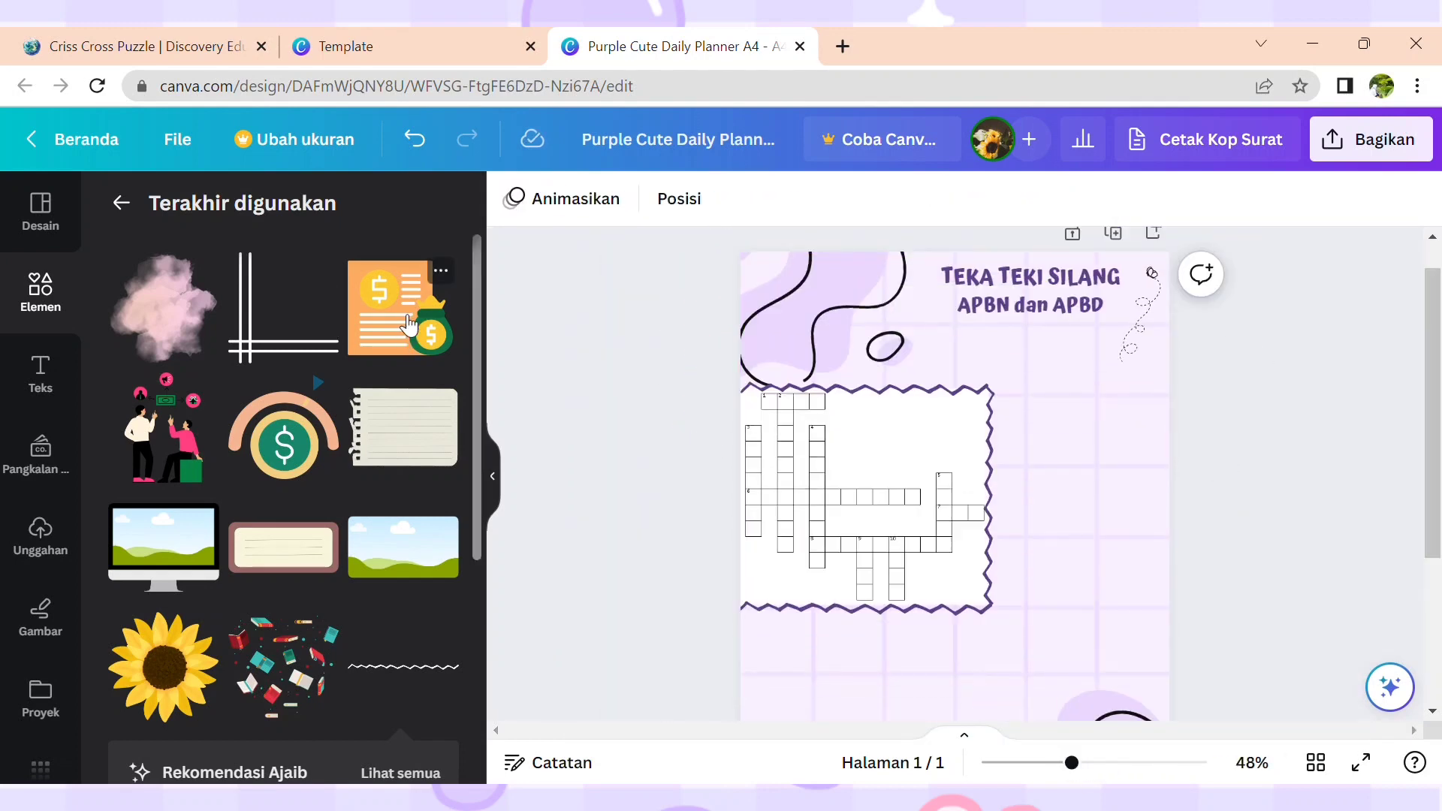
# Step: Search the design elements for "APBN" and show all matching graphics
pyautogui.click(64, 310)
pyautogui.click(197, 218)
pyautogui.write('APBN')
pyautogui.click(180, 312)
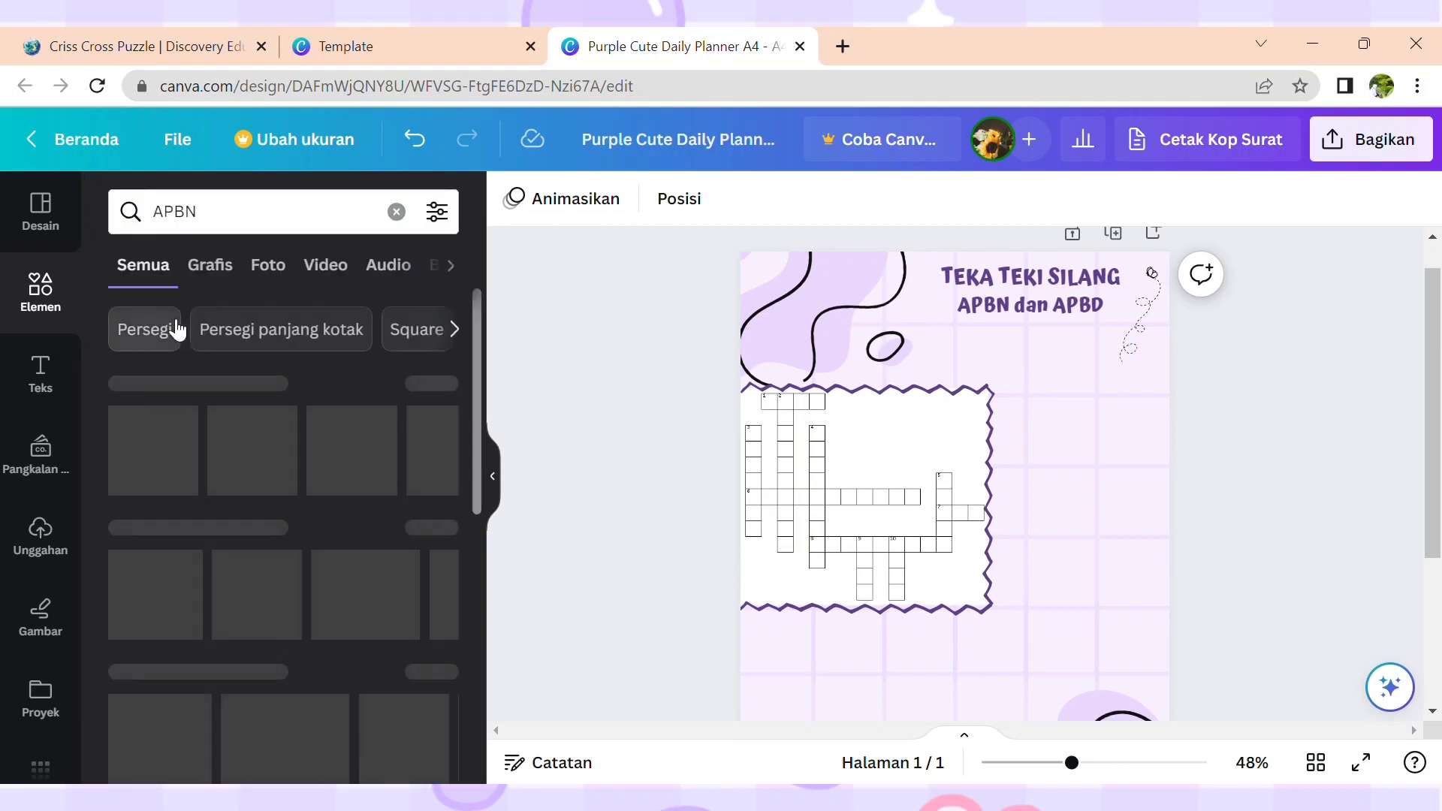
pyautogui.click(458, 392)
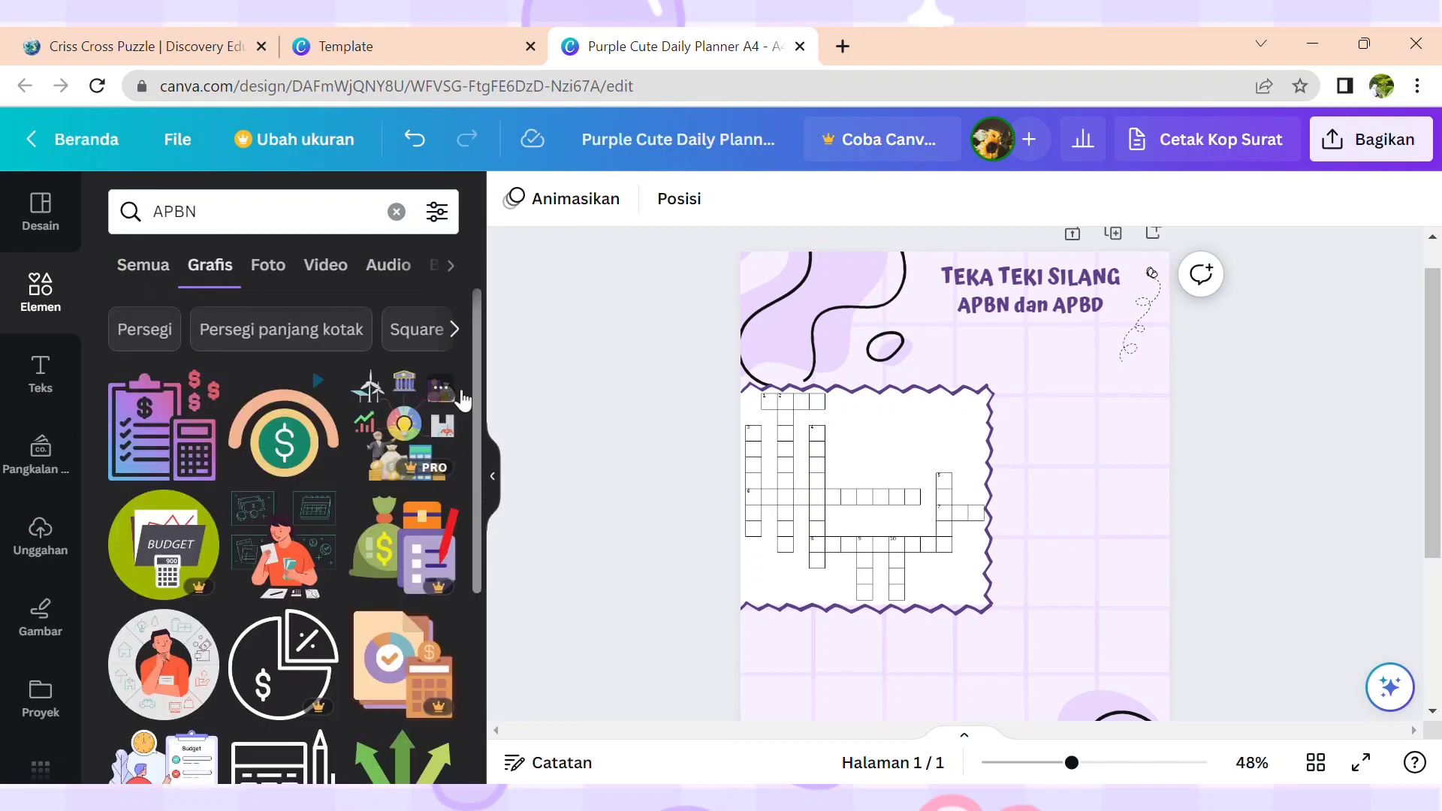
# Step: Insert the illustration of two people discussing money and place it, shrunk, in the page's lower-left corner
pyautogui.scroll(-5, 476, 425)
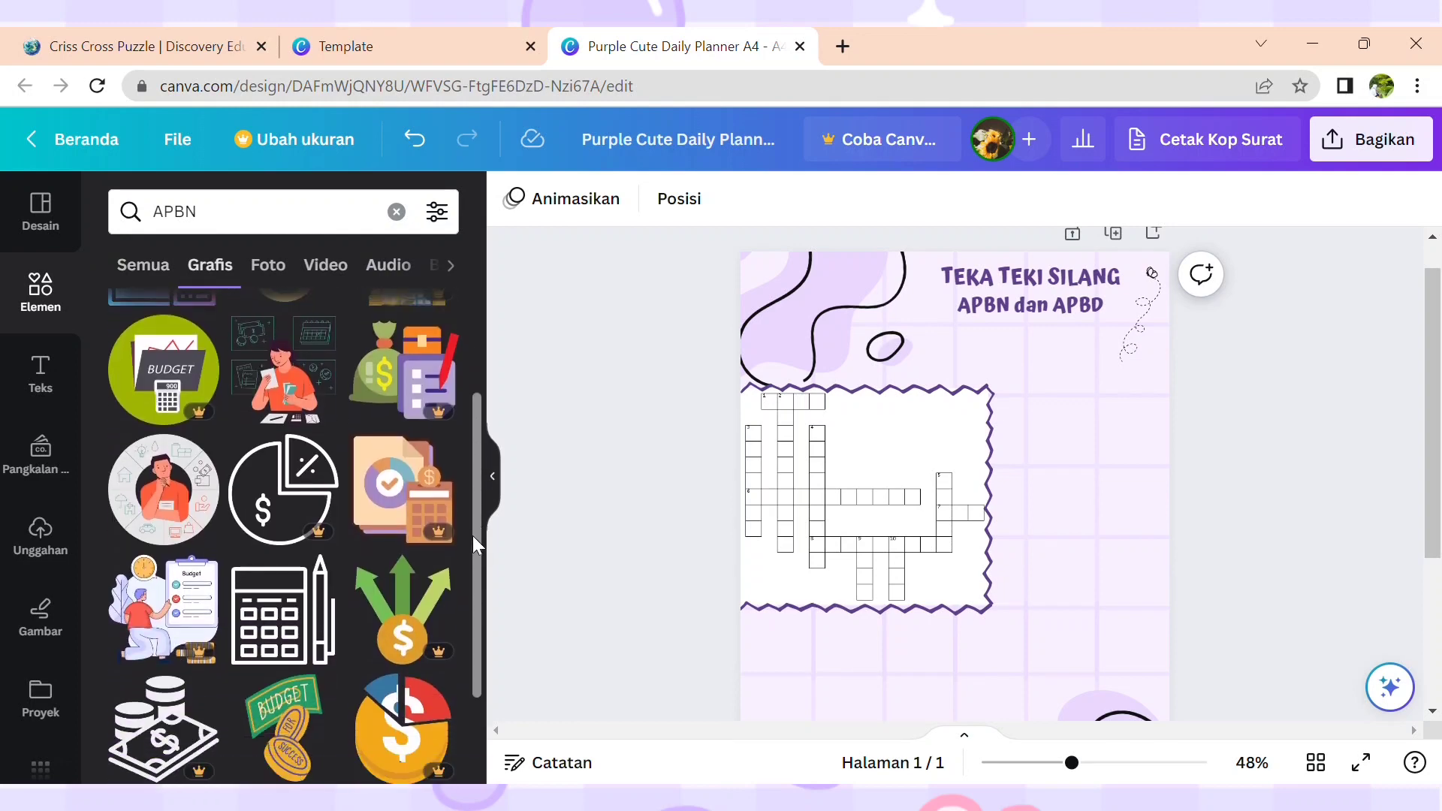
pyautogui.scroll(-4, 471, 599)
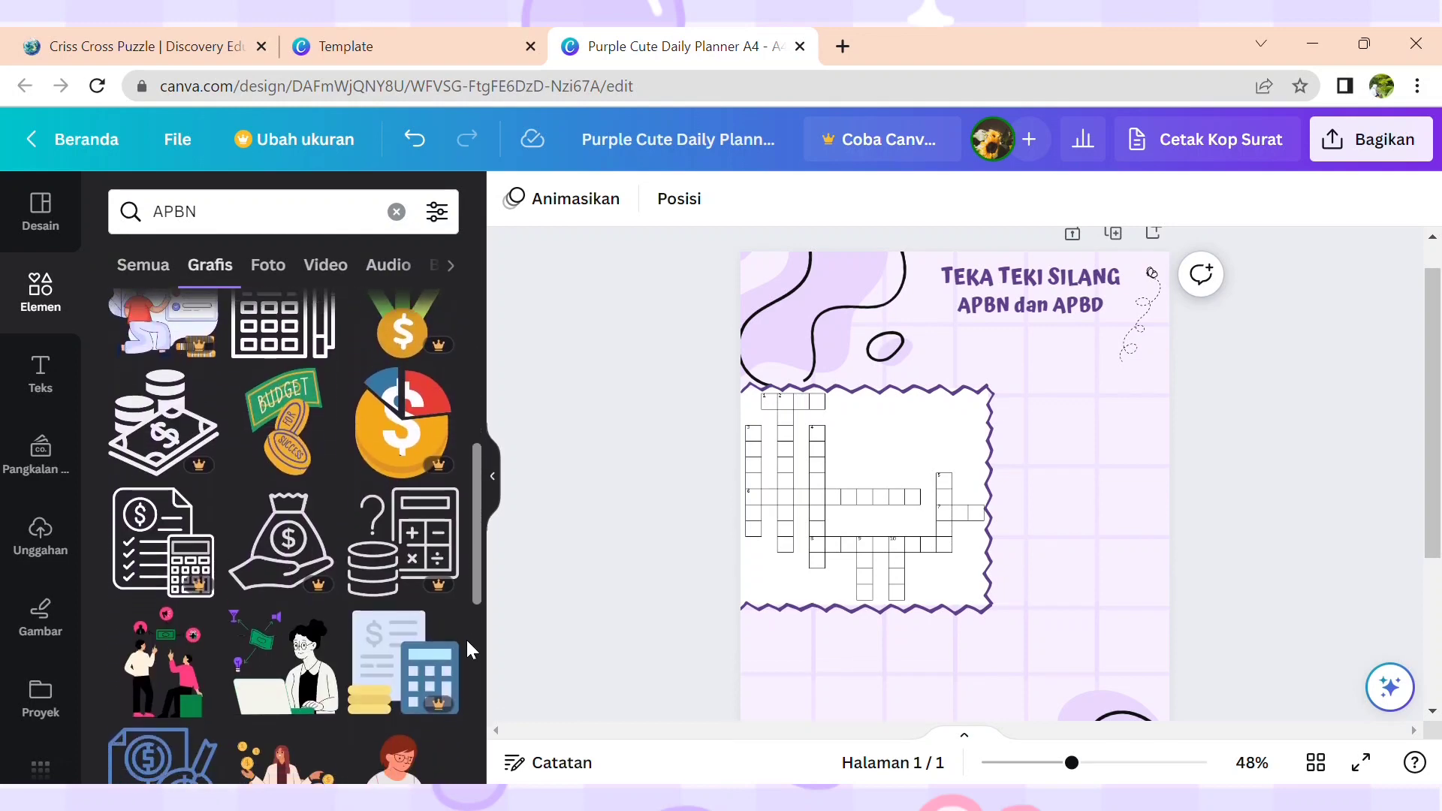
pyautogui.scroll(-2, 465, 679)
pyautogui.click(162, 440)
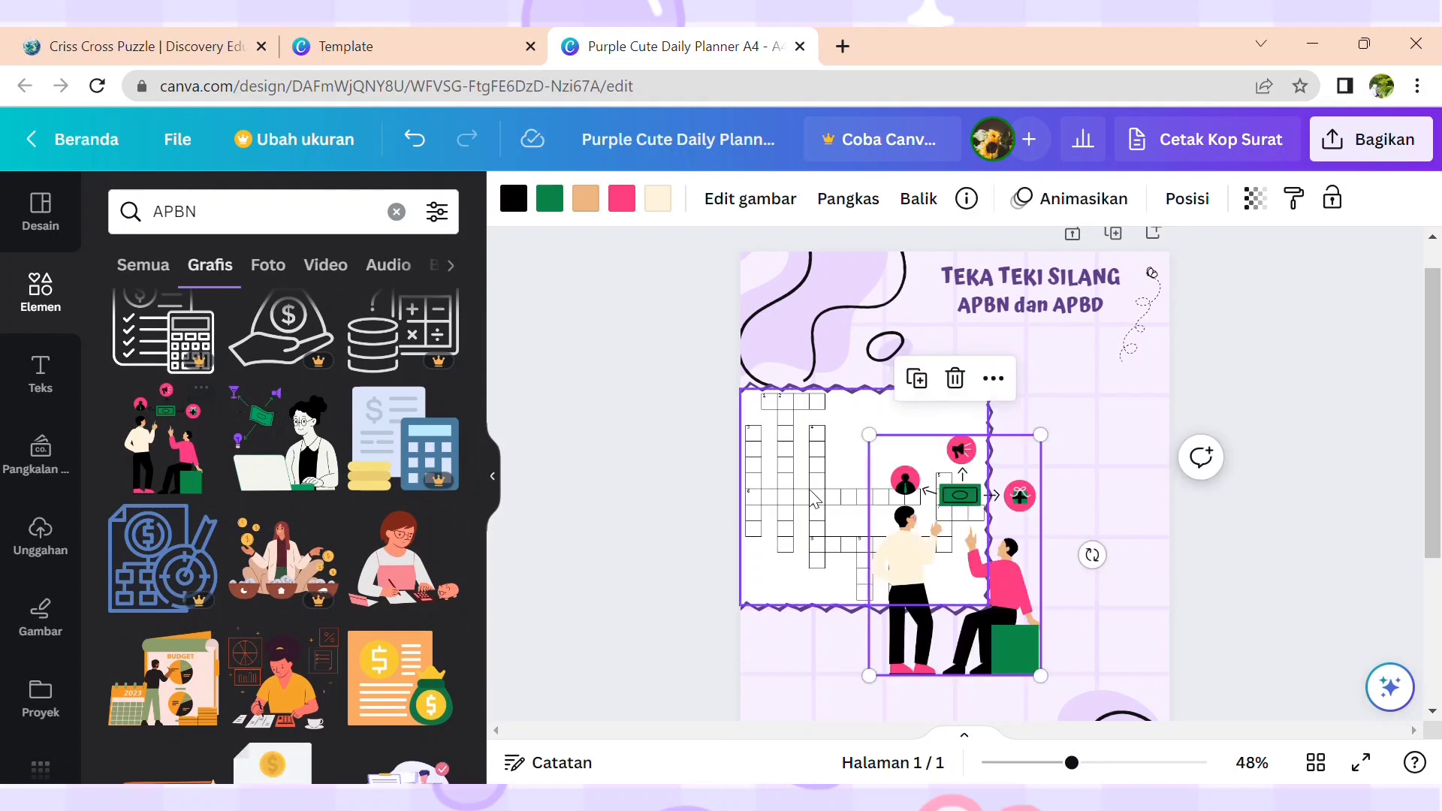
pyautogui.moveTo(1440, 444); pyautogui.dragTo(1440, 588)
pyautogui.moveTo(958, 330); pyautogui.dragTo(820, 513)
pyautogui.moveTo(902, 372); pyautogui.dragTo(864, 428)
pyautogui.moveTo(1433, 505); pyautogui.dragTo(1433, 458)
pyautogui.moveTo(865, 507); pyautogui.dragTo(855, 525)
# Step: Recolour the illustration's pink and cream parts in purple shades, and shrink the page's wavy corner decorations
pyautogui.click(622, 198)
pyautogui.click(132, 395)
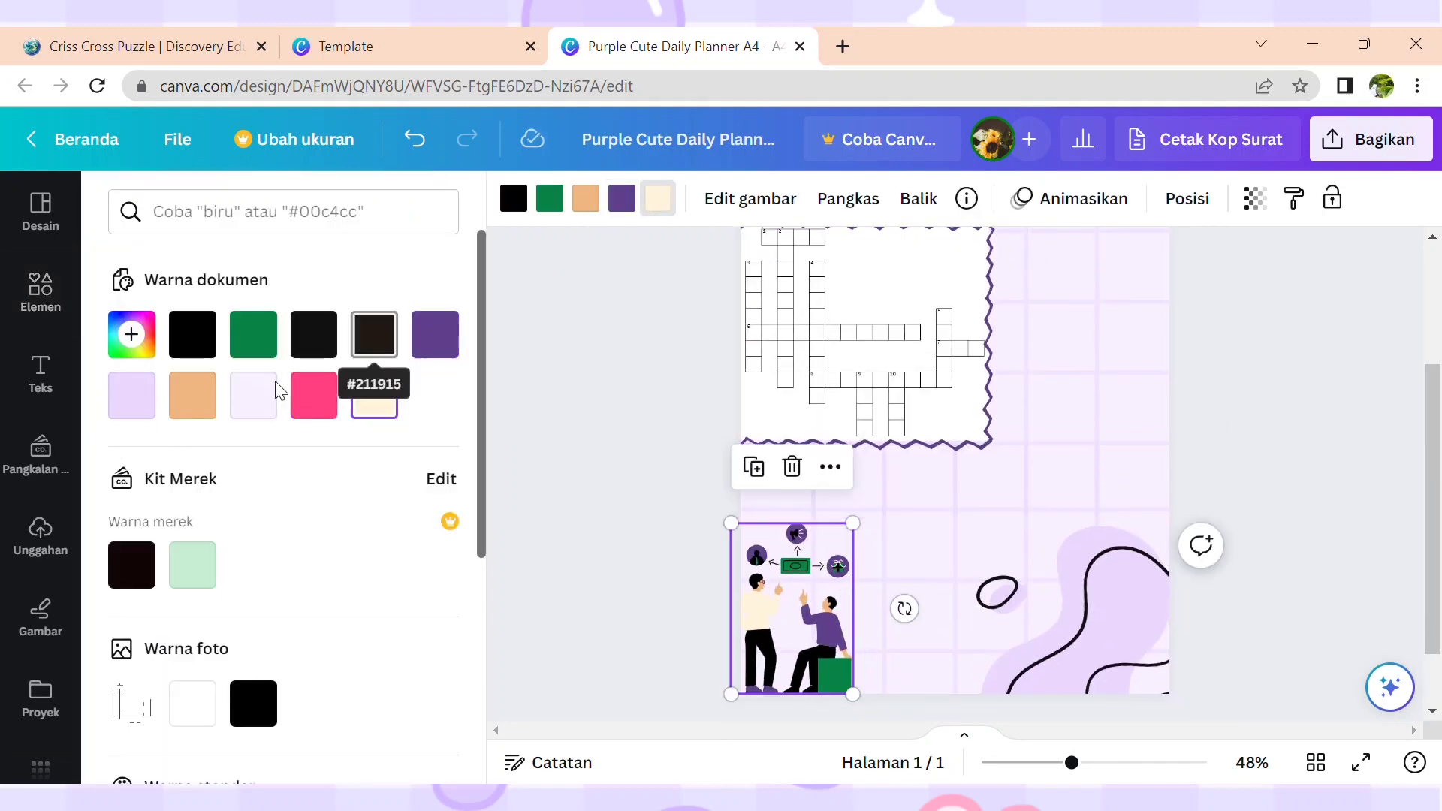
pyautogui.scroll(-3, 435, 339)
pyautogui.moveTo(1111, 593); pyautogui.dragTo(774, 296)
# Step: Enlarge the two title lines and move them toward the page's centre, undoing the misplaced adjustments
pyautogui.click(946, 362)
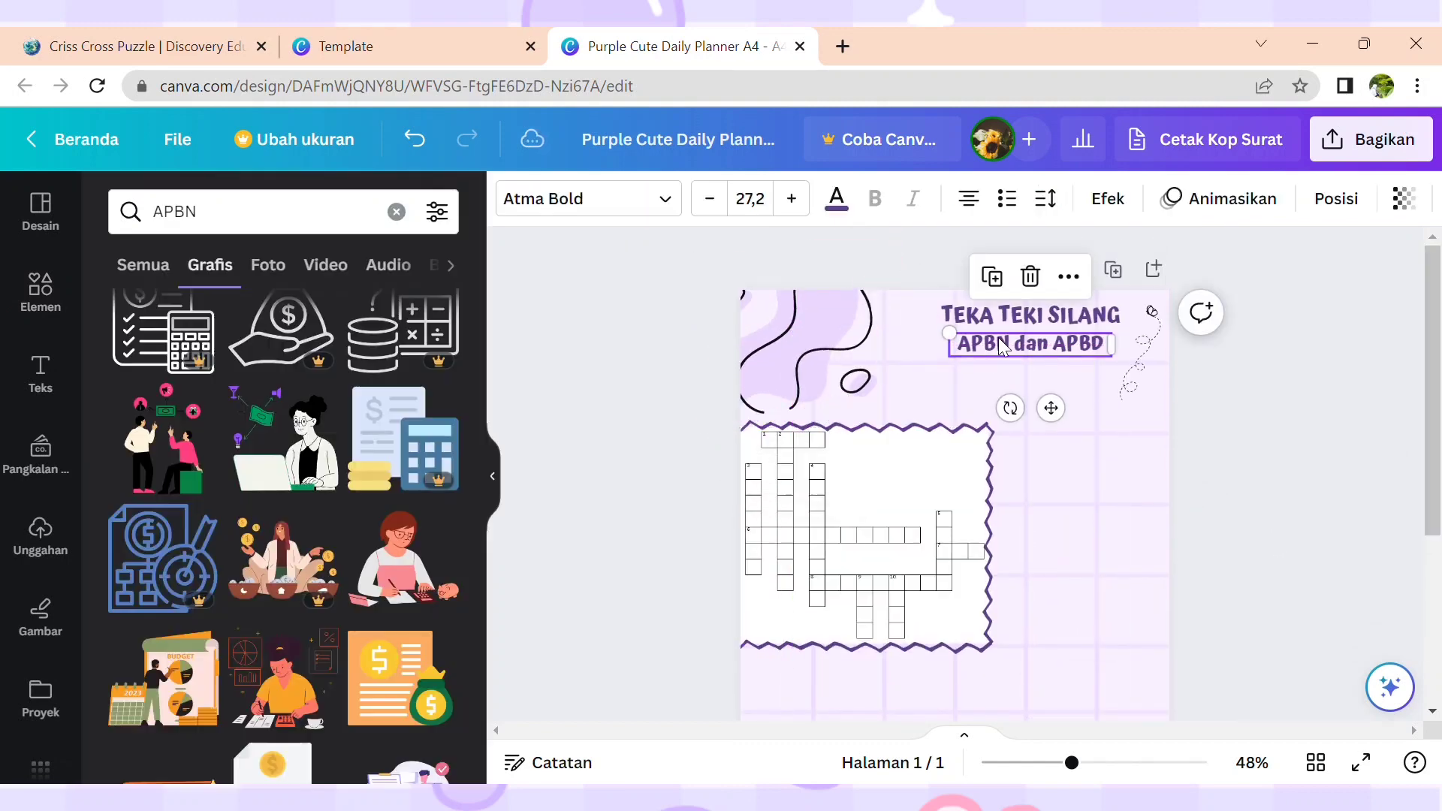
pyautogui.moveTo(947, 362); pyautogui.dragTo(948, 358)
pyautogui.click(1030, 316)
pyautogui.click(1294, 486)
pyautogui.moveTo(1030, 316); pyautogui.dragTo(978, 372)
pyautogui.click(984, 316)
pyautogui.moveTo(886, 329); pyautogui.dragTo(843, 335)
pyautogui.moveTo(942, 329); pyautogui.dragTo(962, 338)
pyautogui.hotkey('ctrl', 'z')
pyautogui.hotkey('ctrl', 'z')
pyautogui.hotkey('ctrl', 'z')
pyautogui.hotkey('ctrl', 'z')
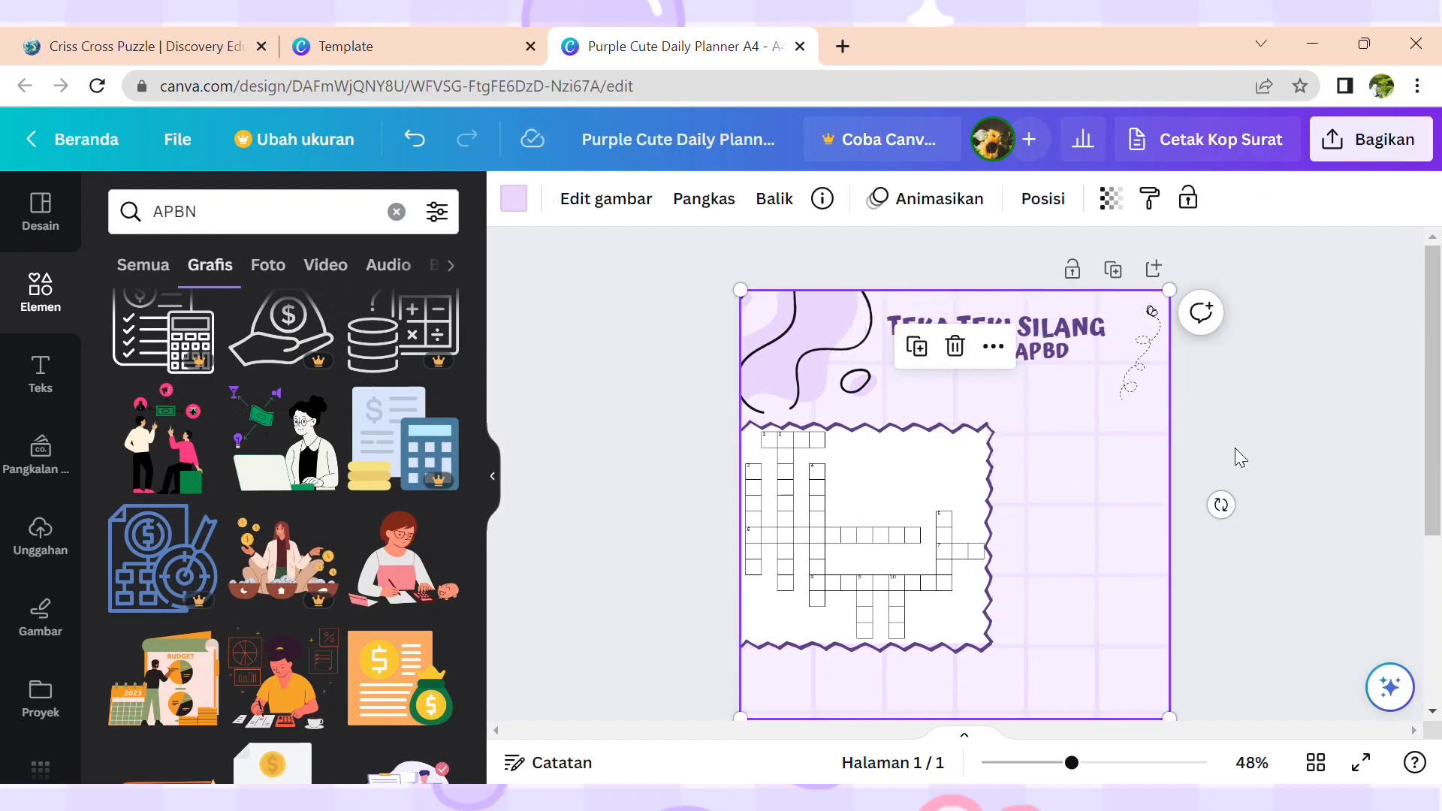
# Step: Rotate and enlarge the butterfly trail so it runs horizontally just below the title
pyautogui.moveTo(1138, 353); pyautogui.dragTo(1095, 370)
pyautogui.moveTo(1052, 397); pyautogui.dragTo(1028, 412)
pyautogui.moveTo(1173, 406); pyautogui.dragTo(1148, 438)
pyautogui.moveTo(1074, 394); pyautogui.dragTo(1061, 417)
pyautogui.click(1217, 448)
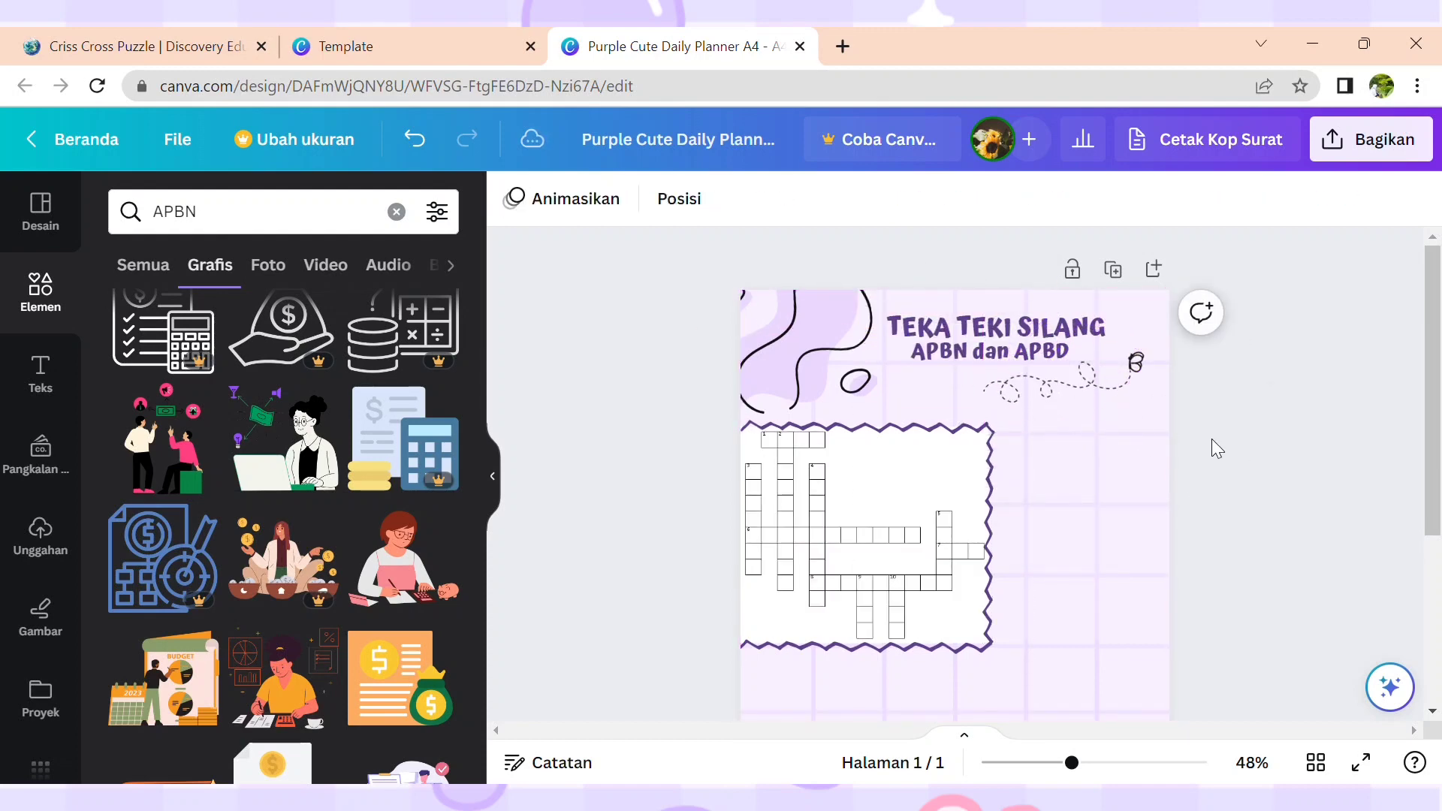
# Step: Nudge the crossword grid slightly to fit inside its zigzag frame
pyautogui.moveTo(1438, 386); pyautogui.dragTo(1437, 455)
pyautogui.click(926, 453)
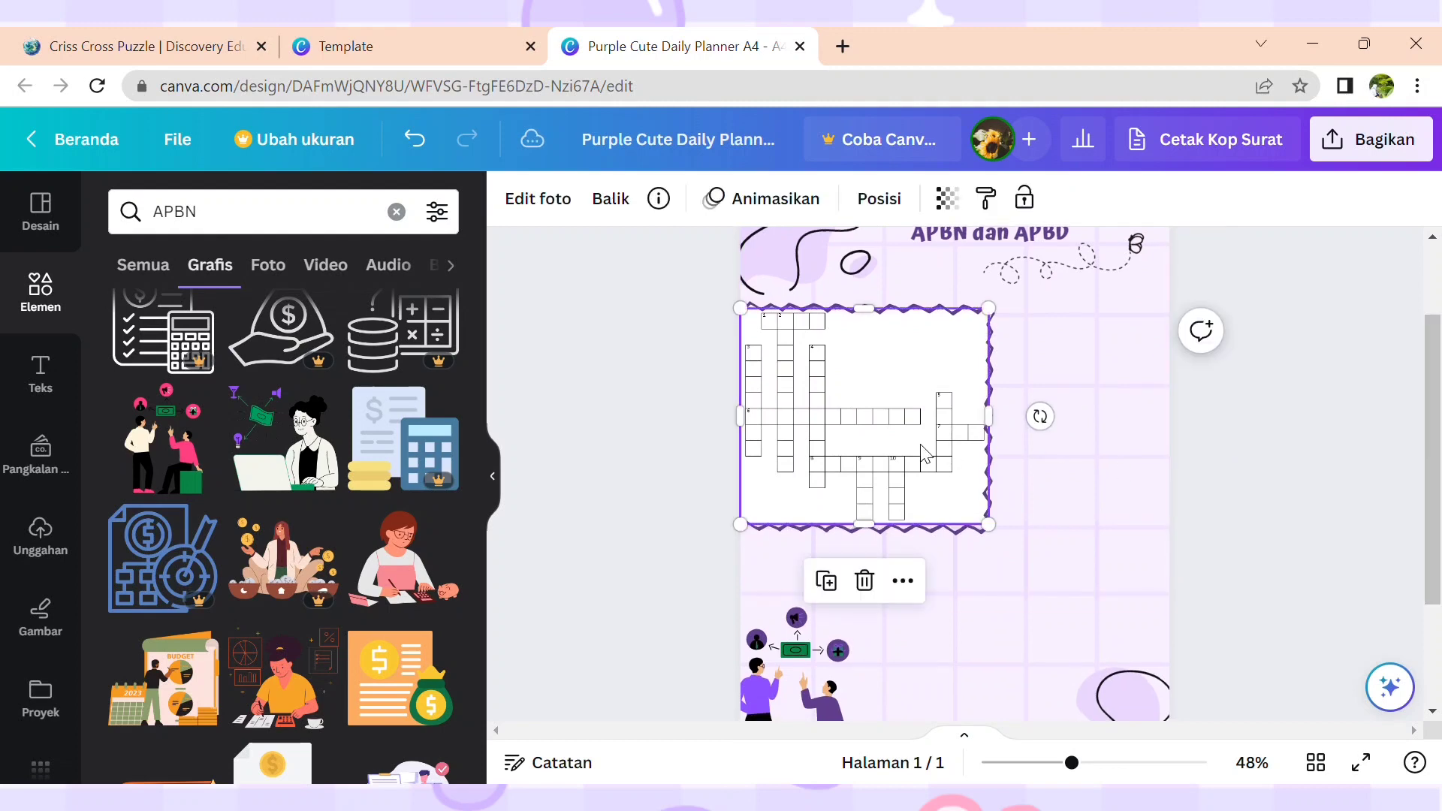
pyautogui.moveTo(926, 453); pyautogui.dragTo(926, 454)
pyautogui.moveTo(1074, 766); pyautogui.dragTo(1095, 767)
pyautogui.click(1299, 588)
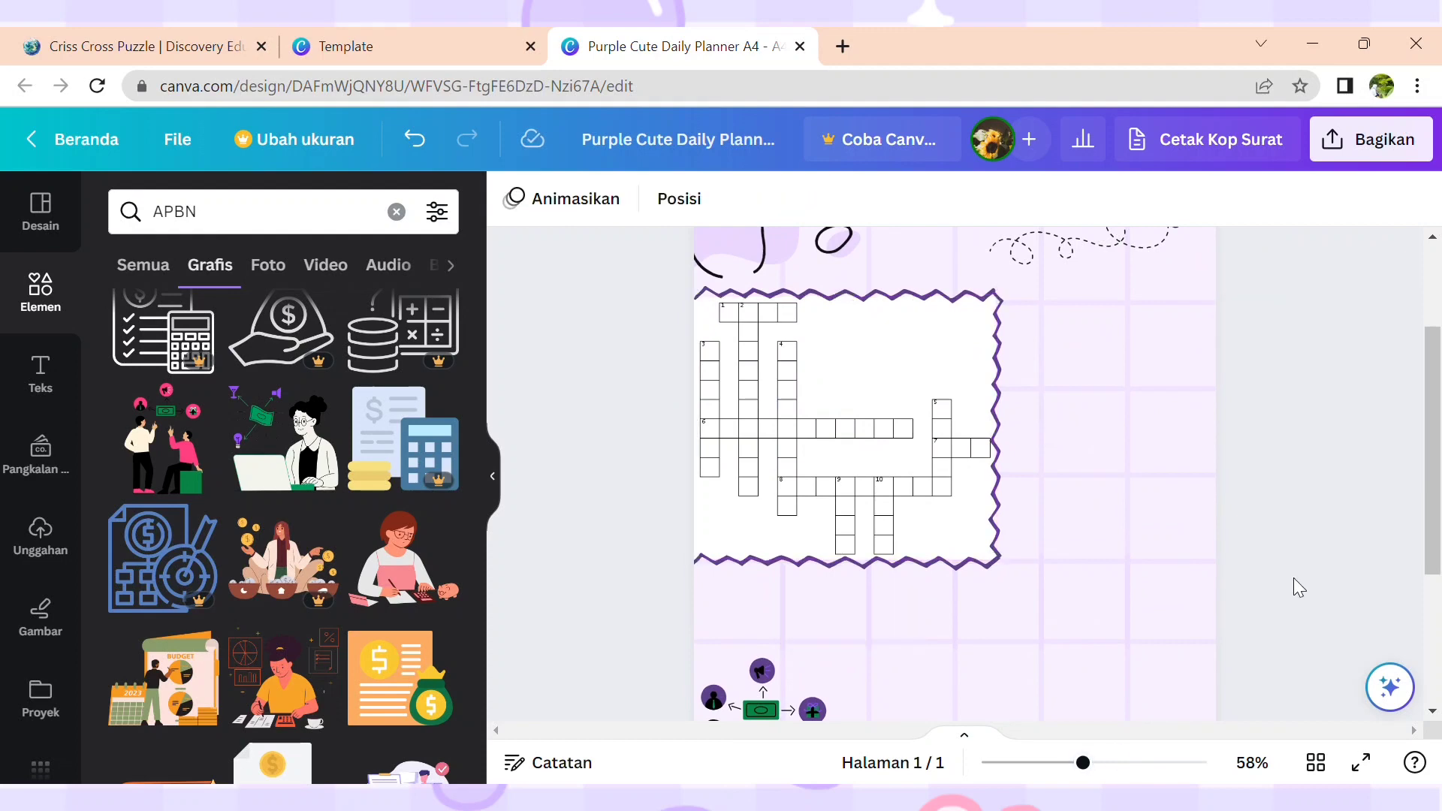
# Step: Copy the ACROSS clues from the Puzzlemaker result and paste them into a new subheading text box in the Canva planner
pyautogui.click(189, 29)
pyautogui.scroll(-8, 385, 342)
pyautogui.moveTo(97, 268); pyautogui.dragTo(379, 417)
pyautogui.hotkey('ctrl', 'c')
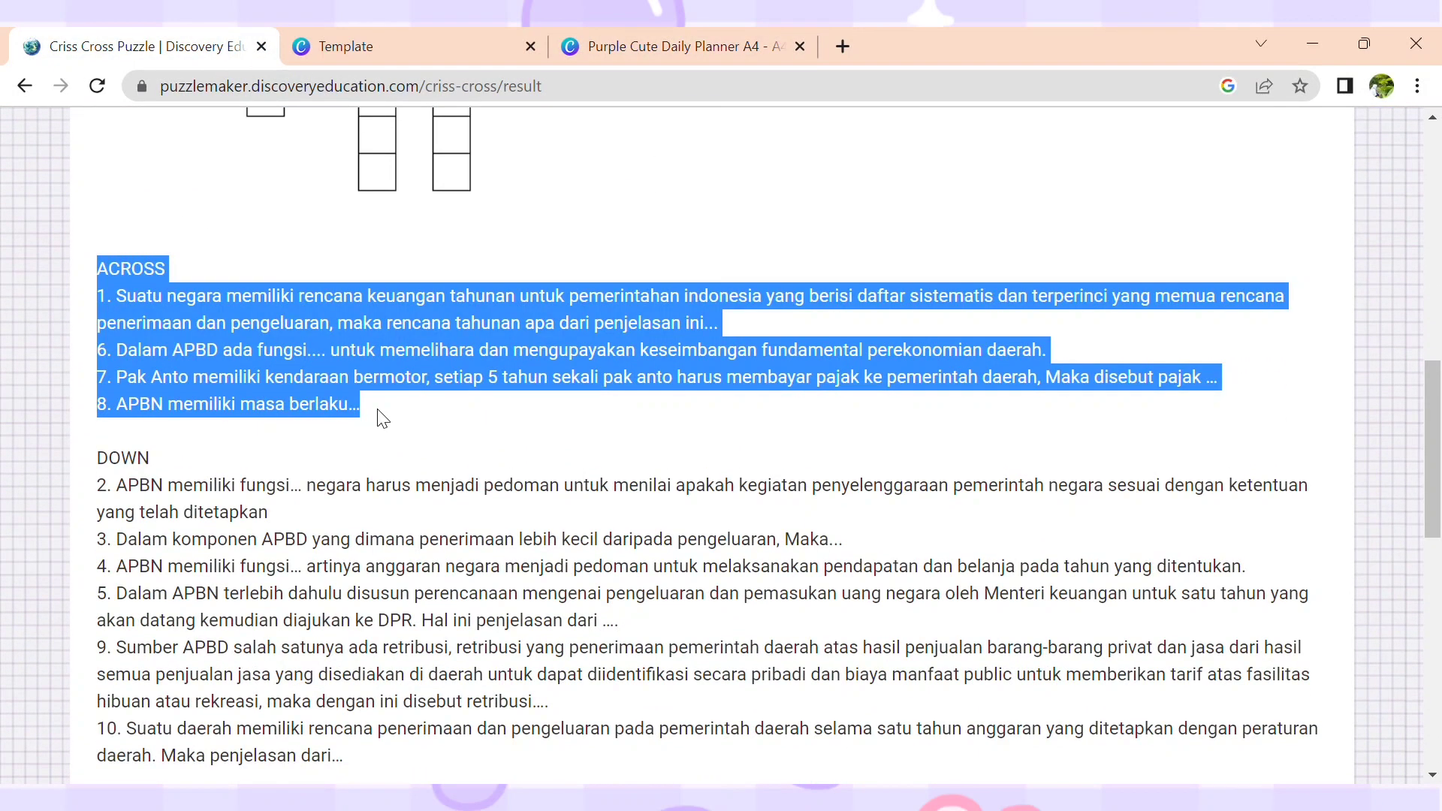
pyautogui.click(622, 46)
pyautogui.click(73, 369)
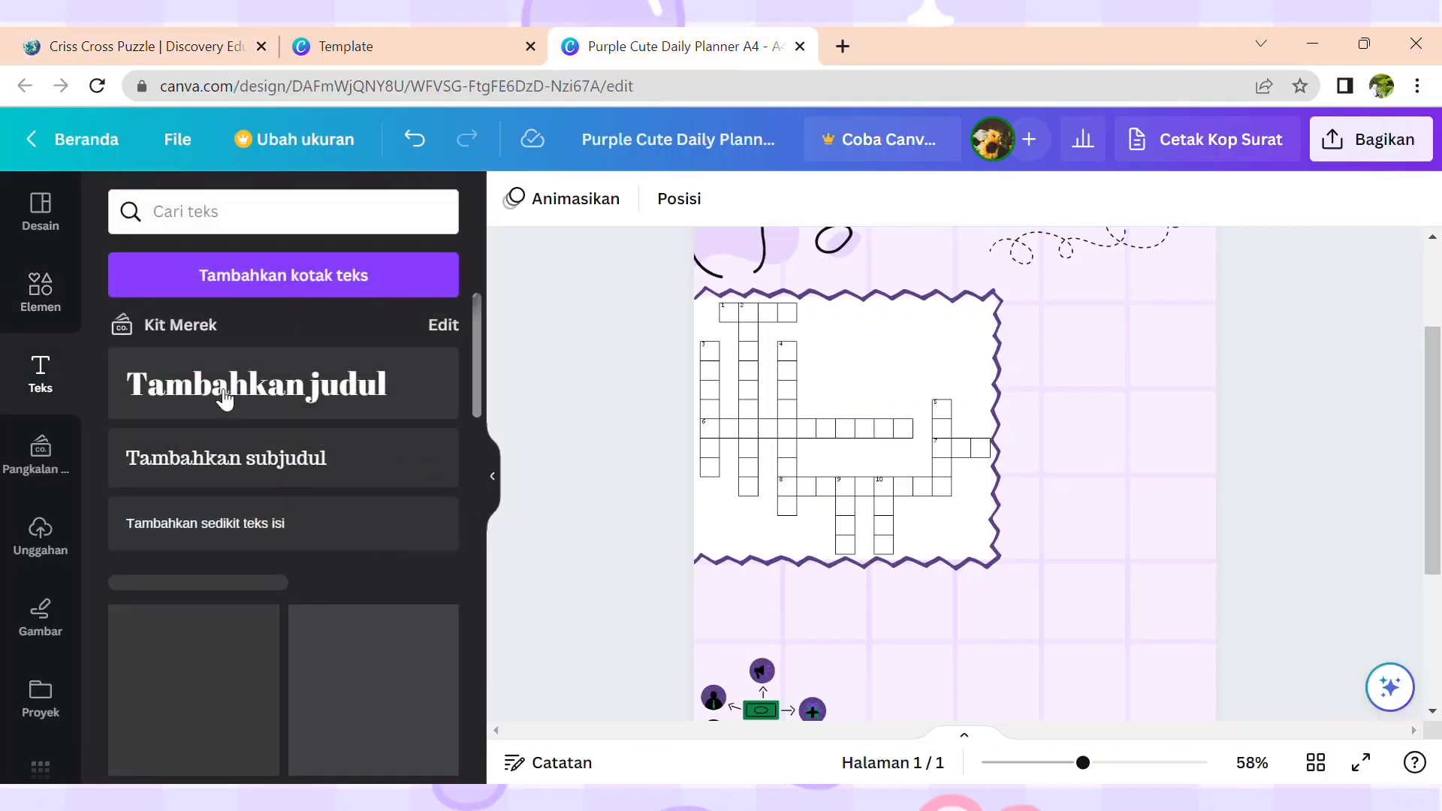
pyautogui.click(312, 458)
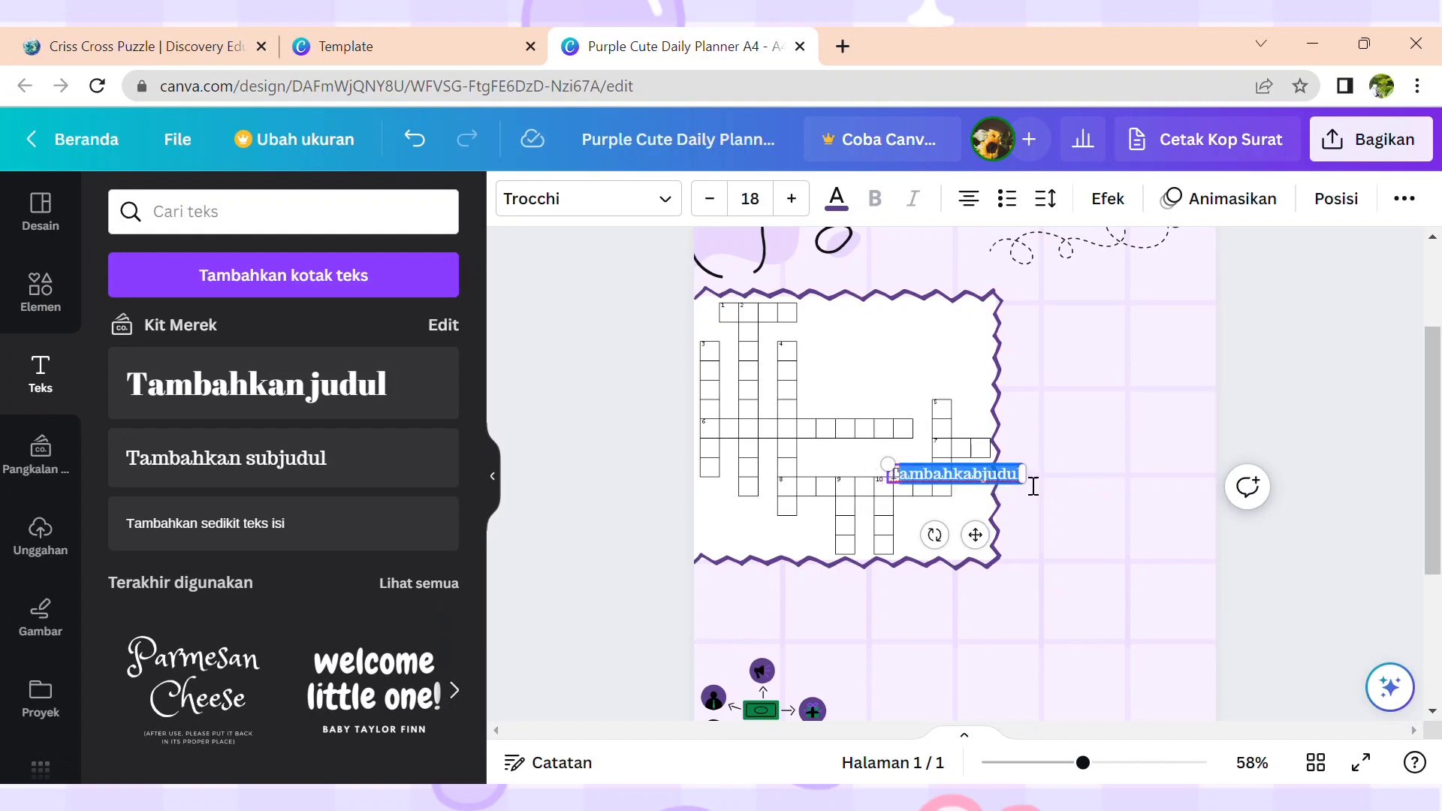
pyautogui.hotkey('ctrl', 'v')
# Step: Shrink and left-align the ACROSS clues and fit them in a narrow column beside the crossword's zigzag frame
pyautogui.moveTo(1215, 721); pyautogui.dragTo(1203, 427)
pyautogui.click(1049, 542)
pyautogui.click(969, 198)
pyautogui.moveTo(973, 506); pyautogui.dragTo(1007, 486)
pyautogui.moveTo(1216, 402); pyautogui.dragTo(1164, 409)
pyautogui.click(1040, 348)
pyautogui.click(974, 203)
pyautogui.moveTo(1166, 531); pyautogui.dragTo(1199, 583)
pyautogui.moveTo(1157, 524); pyautogui.dragTo(1136, 524)
# Step: Set the font of all ACROSS clue text to Eczar SemiBold
pyautogui.click(588, 198)
pyautogui.scroll(-3, 225, 410)
pyautogui.click(227, 409)
pyautogui.moveTo(1196, 565); pyautogui.dragTo(1066, 448)
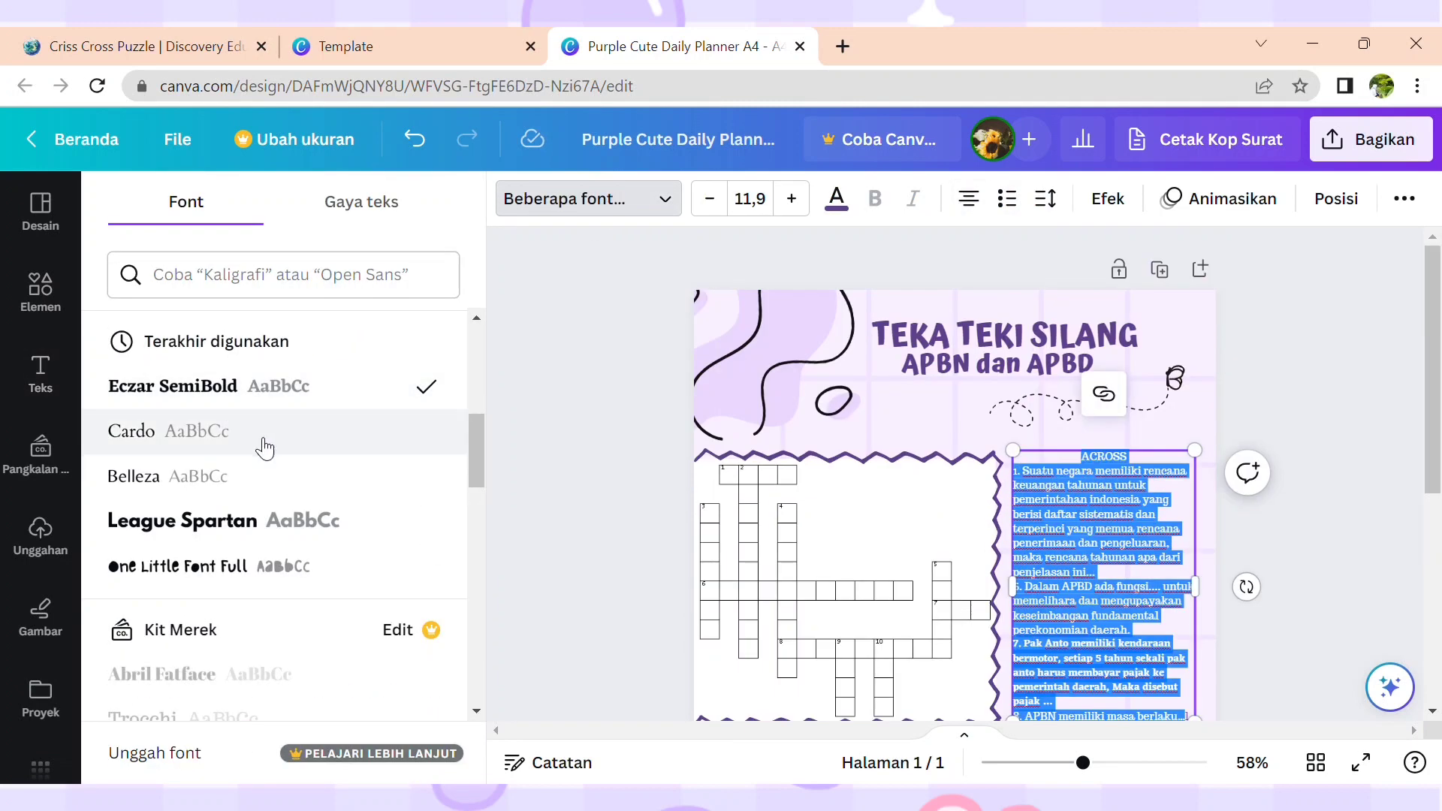
pyautogui.click(248, 390)
# Step: Separate the ACROSS clues with blank lines and scale their text box down to font size 11.2
pyautogui.click(1187, 607)
pyautogui.scroll(-1, 1164, 481)
pyautogui.press('Return')
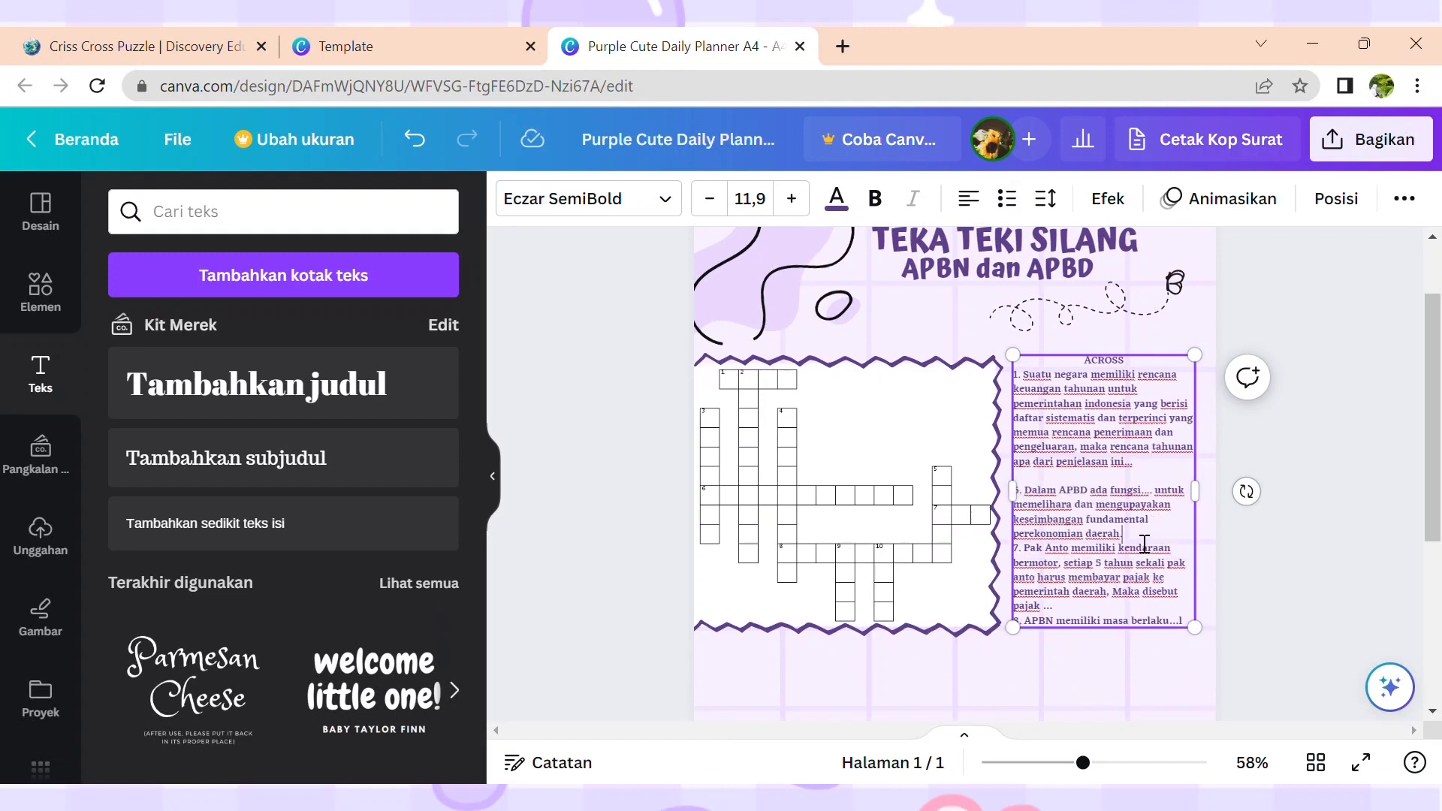
pyautogui.press('Return')
pyautogui.scroll(-1, 1206, 518)
pyautogui.moveTo(1204, 556)
pyautogui.mouseDown()
pyautogui.moveTo(1184, 528)
pyautogui.moveTo(1192, 538)
pyautogui.mouseUp()
pyautogui.scroll(2, 1149, 436)
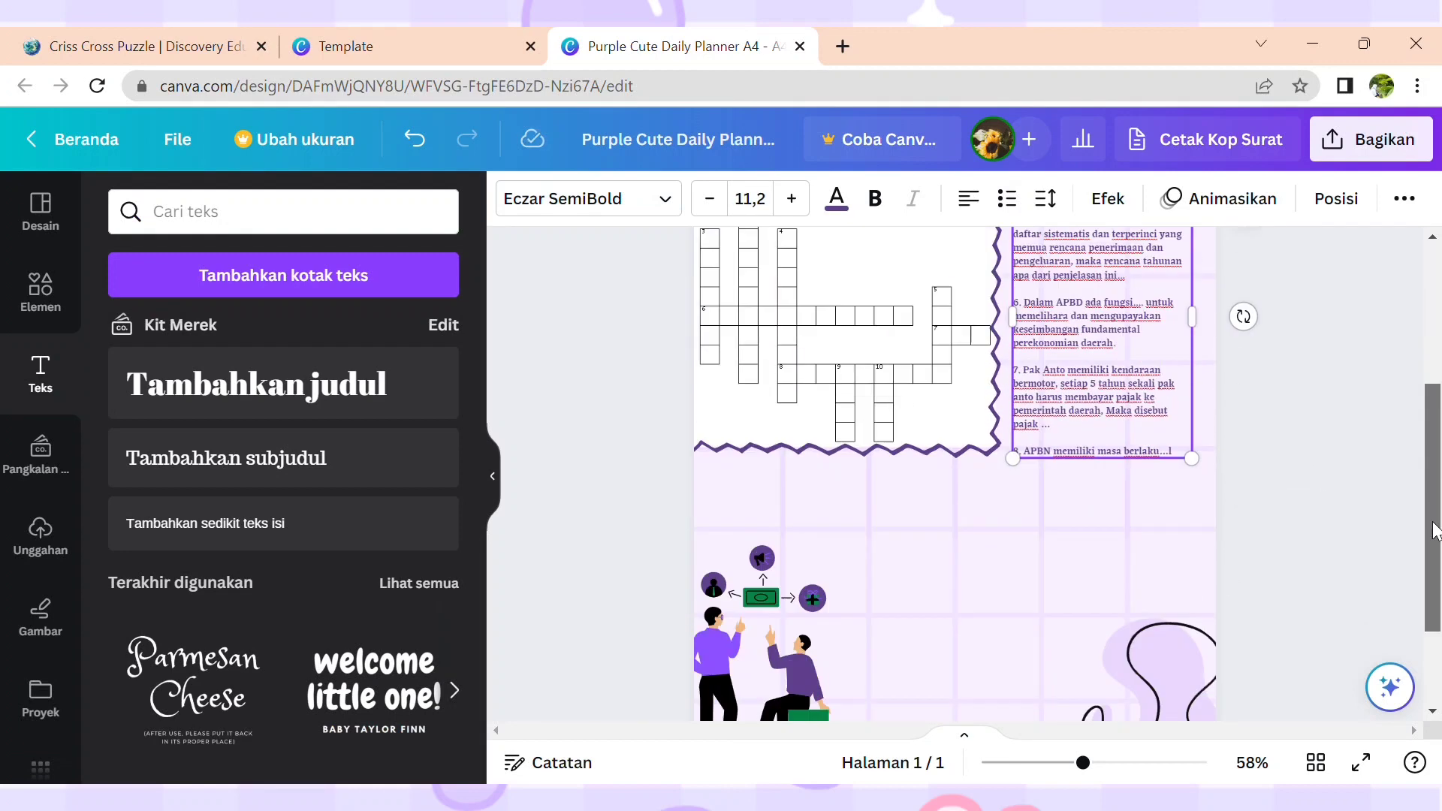
pyautogui.click(1316, 560)
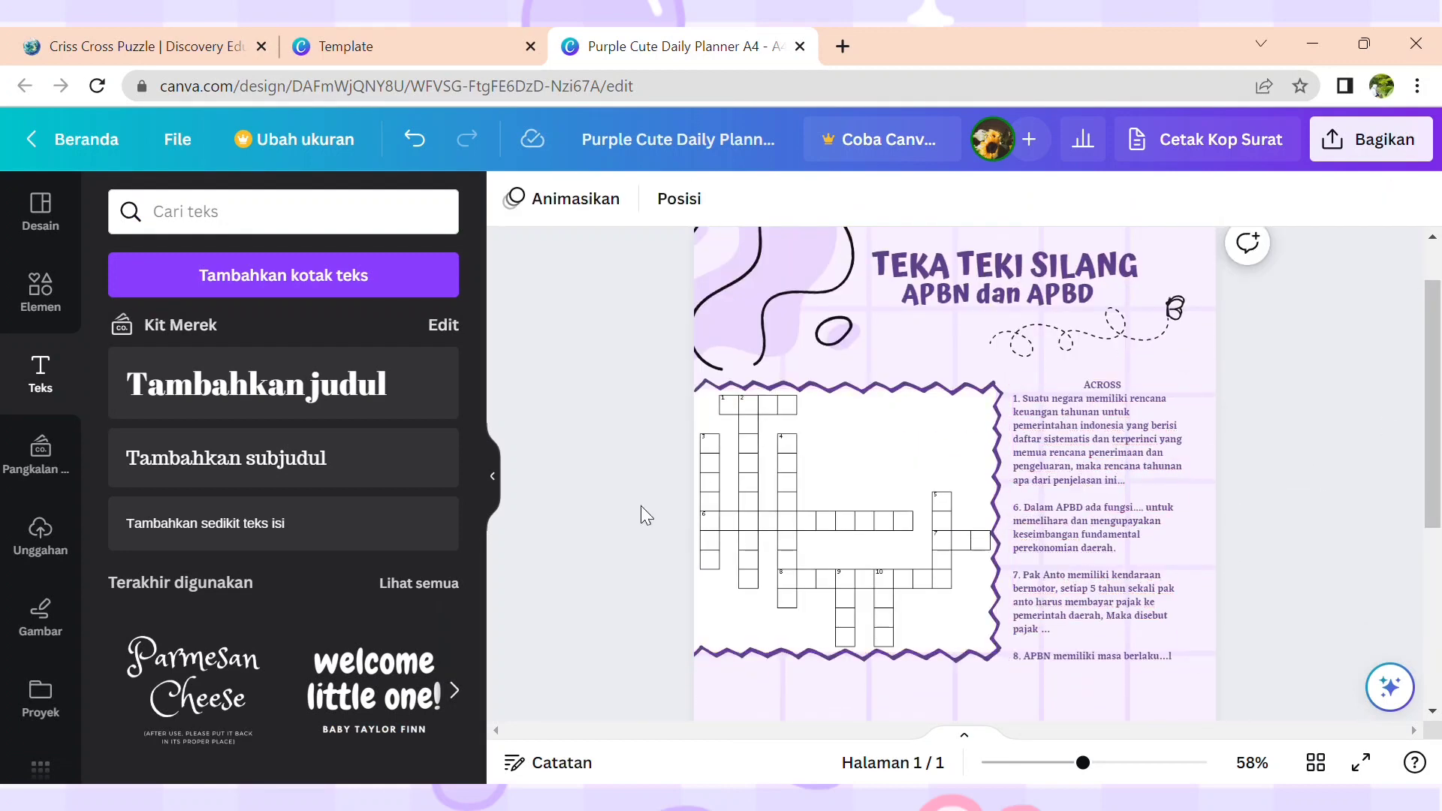
# Step: Copy the DOWN clues from the Puzzlemaker result and paste them into a new subheading text box on the Canva page
pyautogui.click(156, 38)
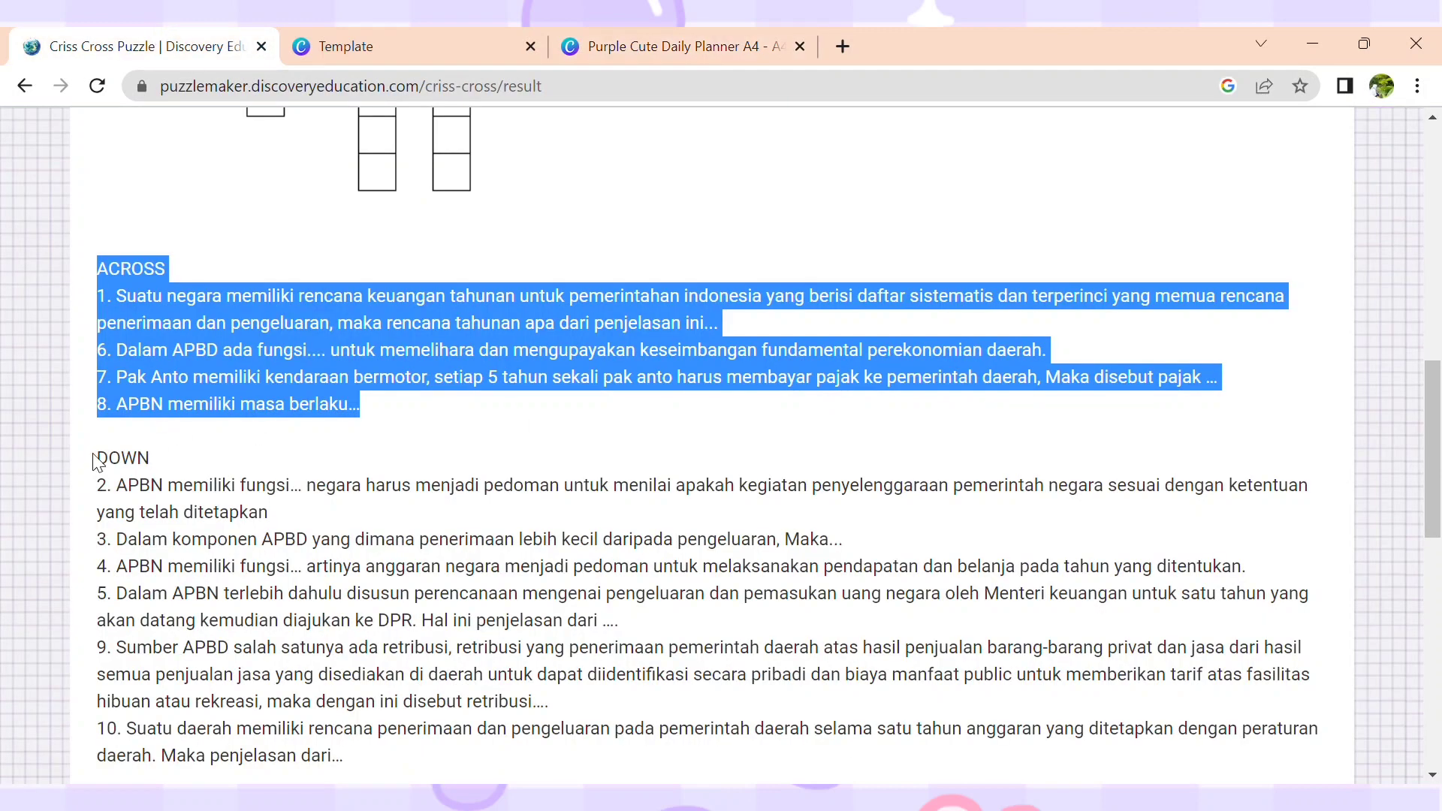
pyautogui.moveTo(98, 460); pyautogui.dragTo(368, 751)
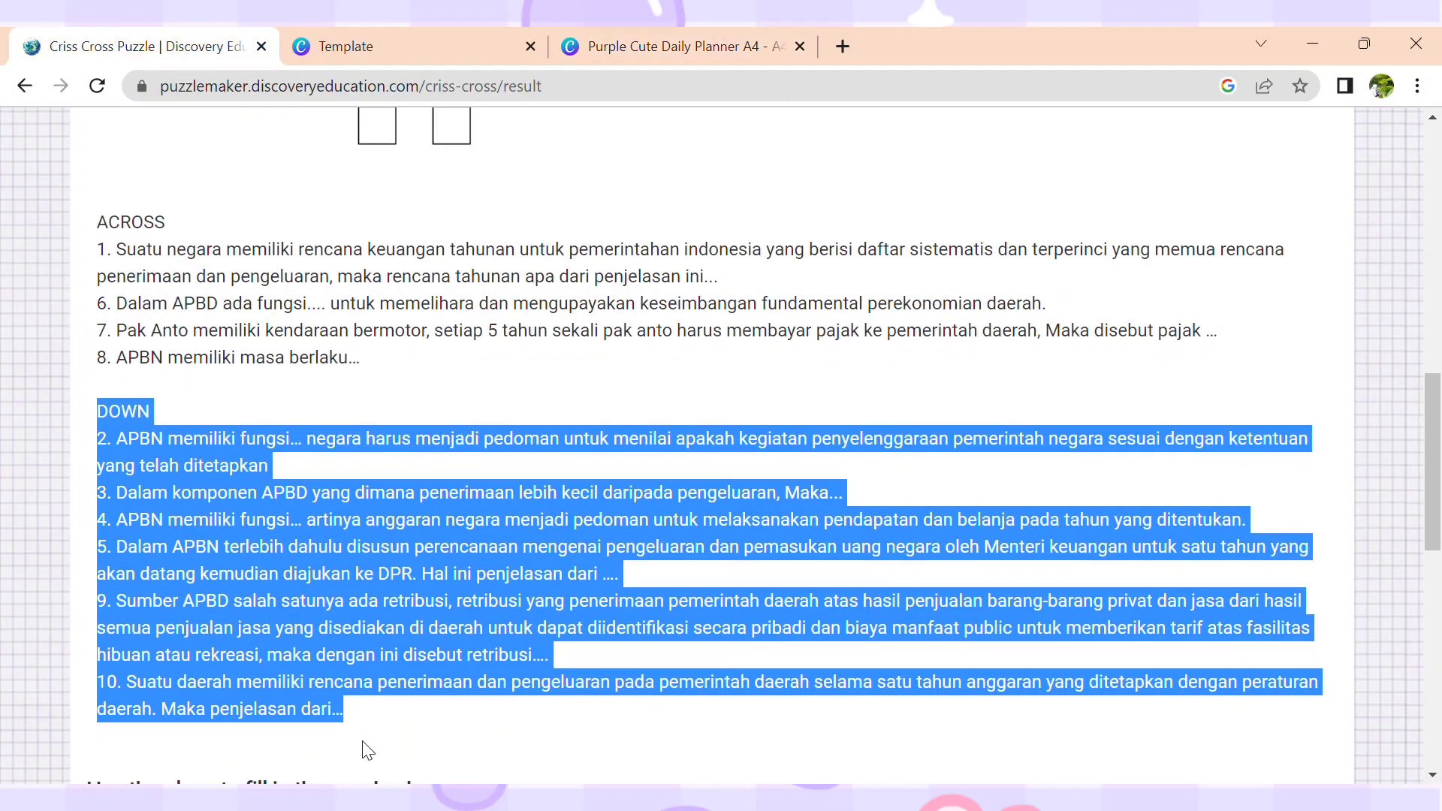
pyautogui.click(629, 38)
pyautogui.moveTo(1439, 424); pyautogui.dragTo(1434, 599)
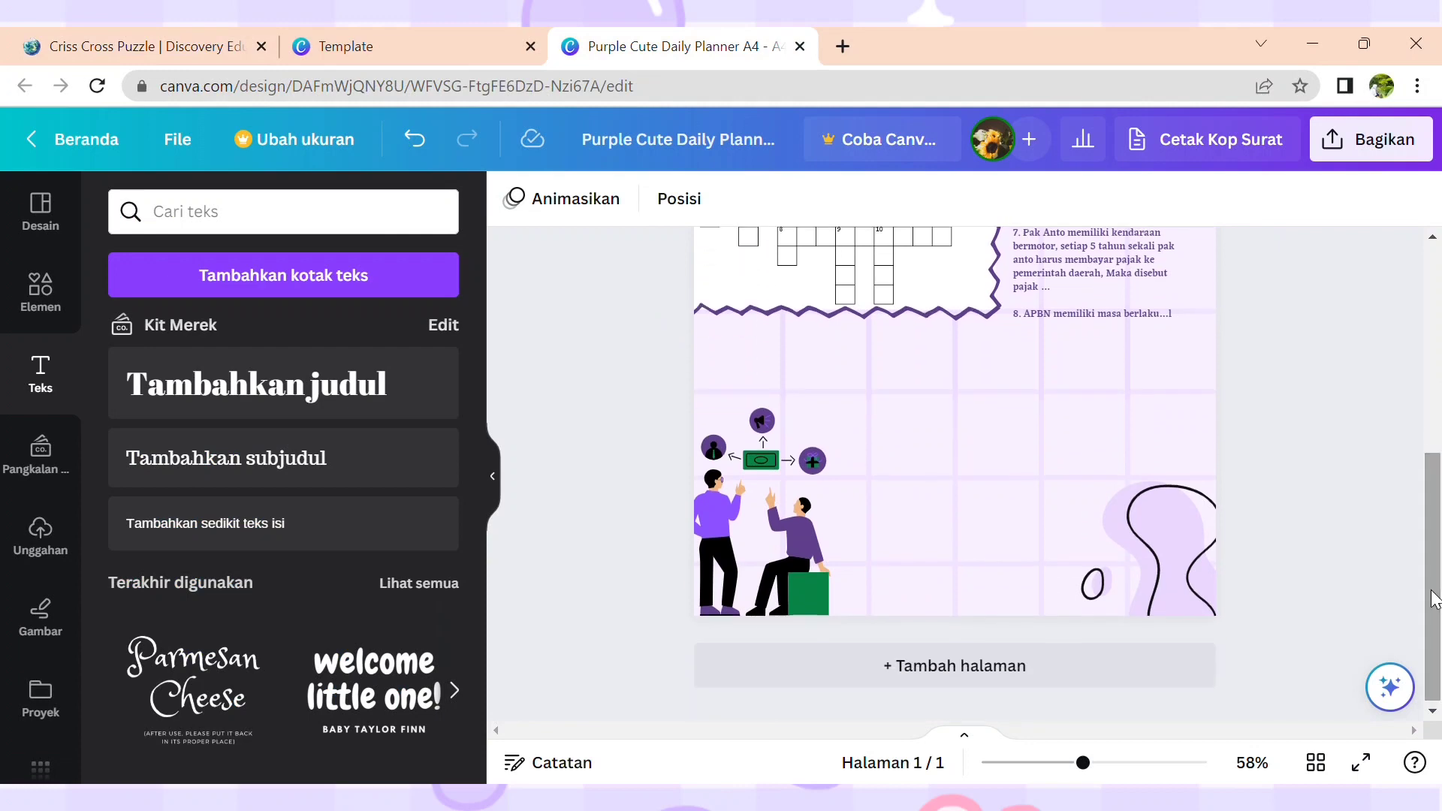
pyautogui.click(335, 480)
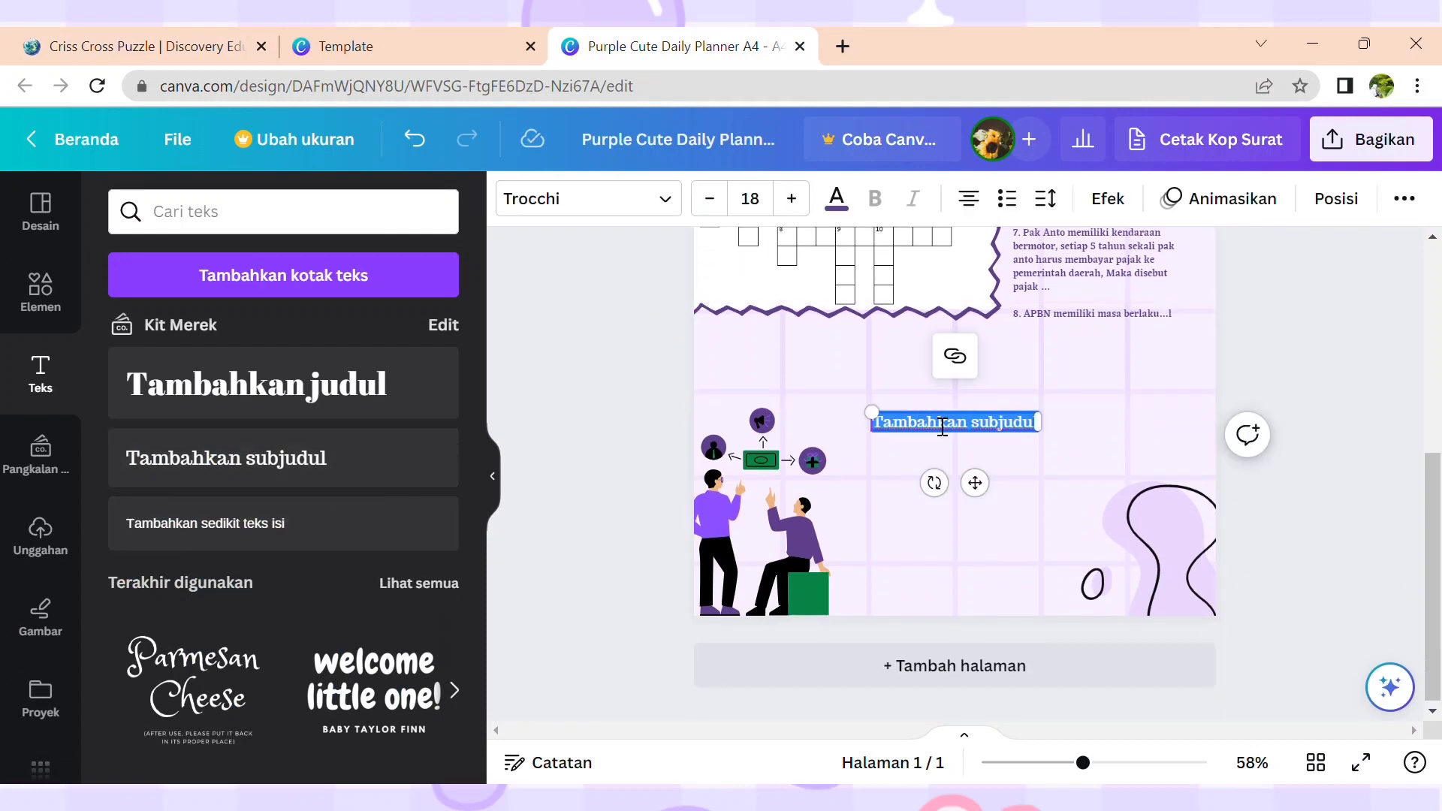
pyautogui.hotkey('ctrl', 'v')
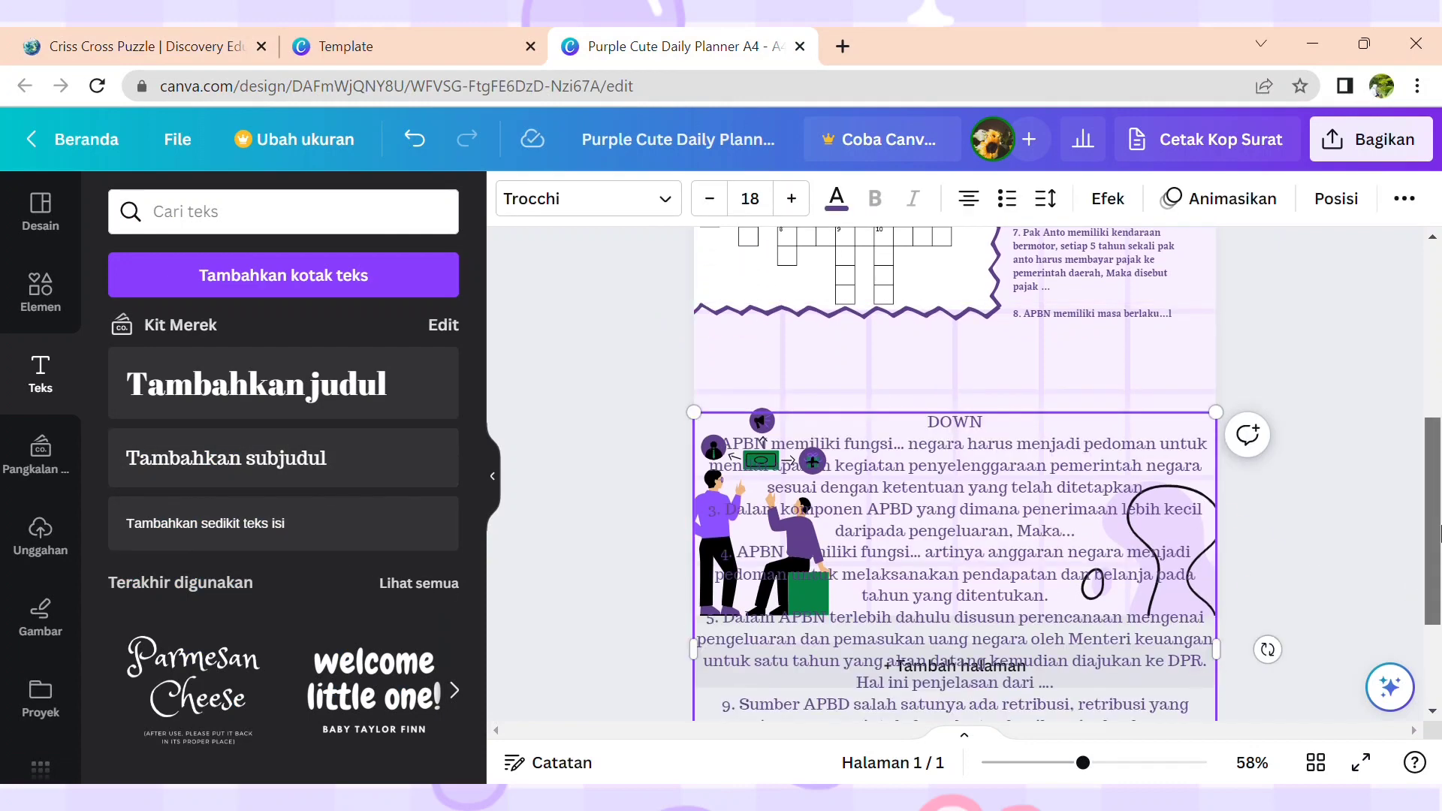
# Step: Shrink the DOWN clues to font size 8.4, left-align them and fit the box beside the people illustration
pyautogui.scroll(-2, 1440, 531)
pyautogui.moveTo(1218, 700); pyautogui.dragTo(1105, 515)
pyautogui.scroll(2, 950, 538)
pyautogui.click(969, 199)
pyautogui.moveTo(694, 480); pyautogui.dragTo(844, 480)
pyautogui.moveTo(1104, 519); pyautogui.dragTo(1192, 513)
# Step: Insert blank lines between the DOWN clues to separate them
pyautogui.click(1181, 437)
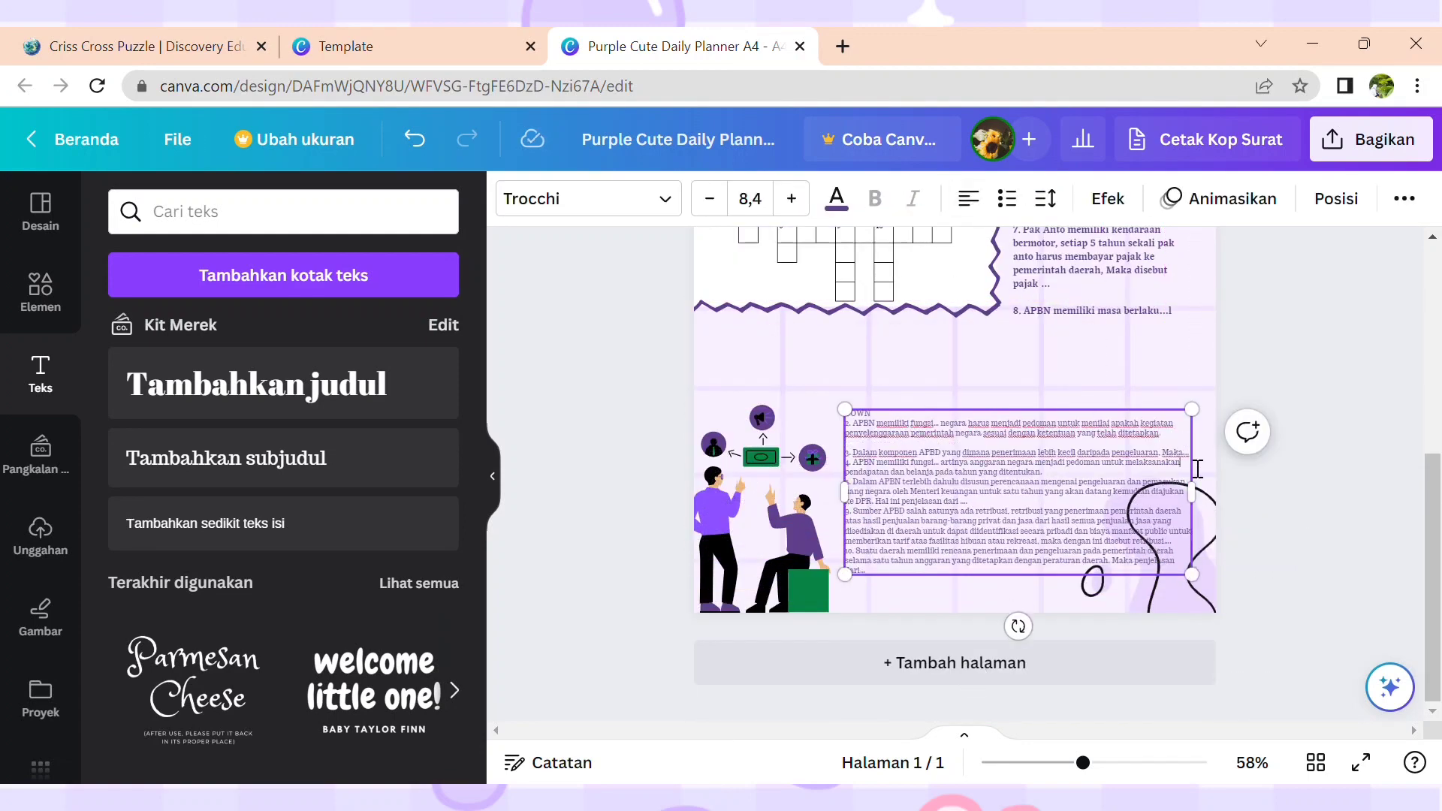
pyautogui.click(1186, 454)
pyautogui.press('Return')
pyautogui.click(1113, 484)
pyautogui.press('Return')
# Step: Scale the DOWN clues box down to font size 7 and move it up closer to the crossword frame
pyautogui.moveTo(1192, 569); pyautogui.dragTo(1187, 503)
pyautogui.moveTo(1188, 548); pyautogui.dragTo(1129, 516)
pyautogui.moveTo(1123, 430); pyautogui.dragTo(1118, 383)
pyautogui.moveTo(1130, 430); pyautogui.dragTo(1180, 428)
# Step: Set the DOWN clues' font to Eczar SemiBold and adjust the box's width and position below the crossword
pyautogui.click(588, 199)
pyautogui.scroll(3, 322, 482)
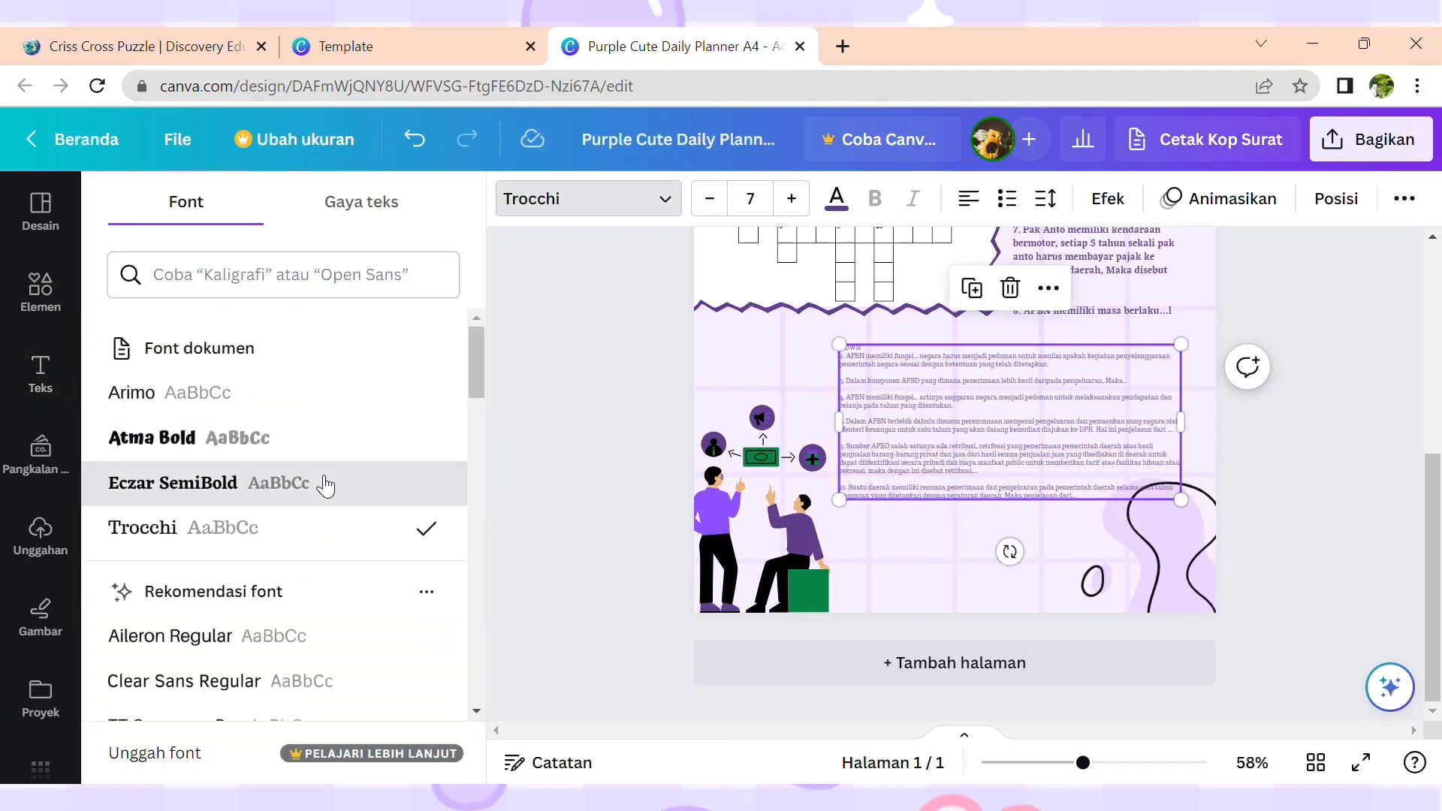
pyautogui.click(322, 483)
pyautogui.moveTo(1152, 488); pyautogui.dragTo(1341, 488)
pyautogui.moveTo(839, 436); pyautogui.dragTo(1030, 436)
pyautogui.moveTo(1199, 436); pyautogui.dragTo(1004, 426)
# Step: Make the wavy decoration in the page's lower corner mostly transparent behind the clues
pyautogui.click(1204, 574)
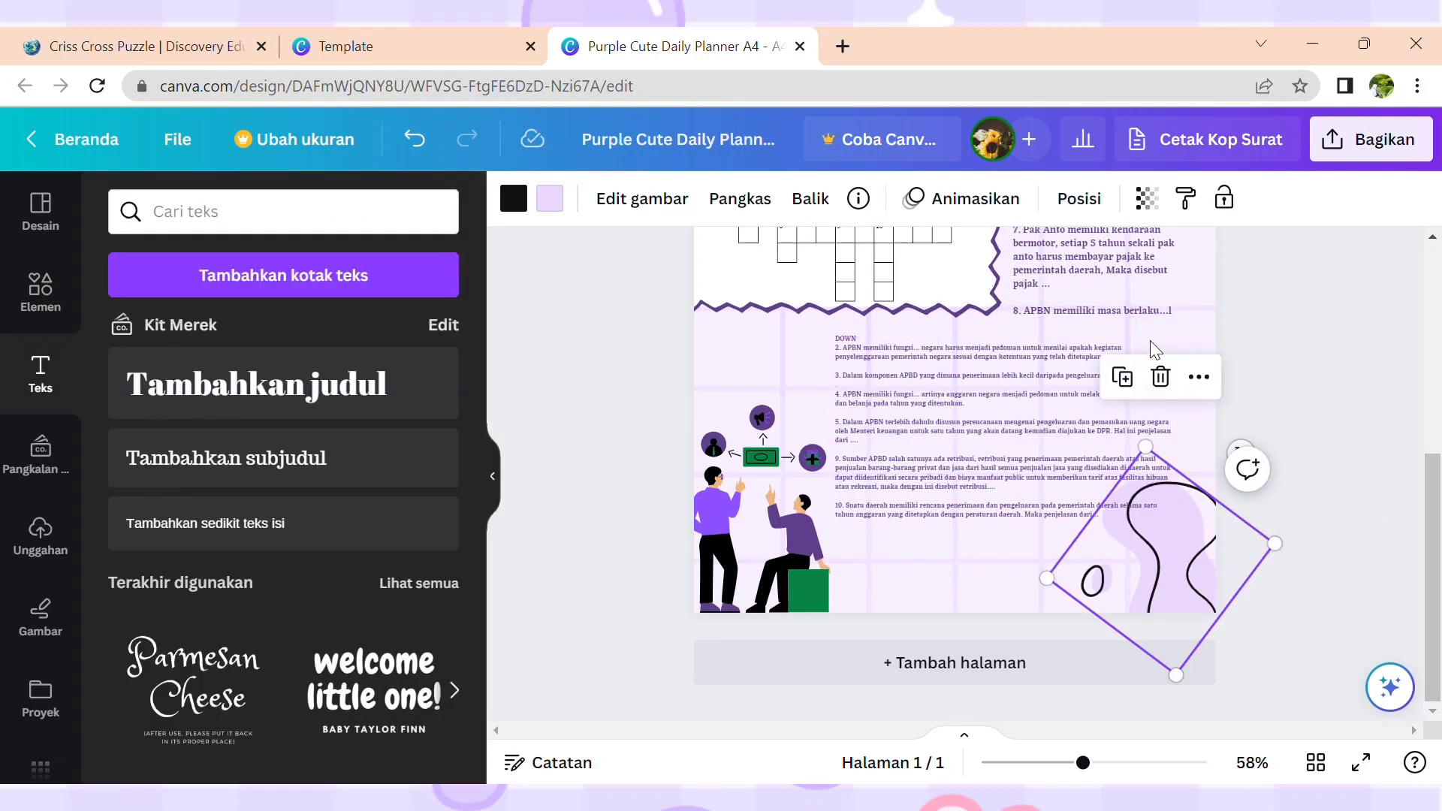
pyautogui.click(1142, 199)
pyautogui.moveTo(1142, 290); pyautogui.dragTo(963, 291)
# Step: Set the font size of all DOWN clue text to 11.2
pyautogui.moveTo(836, 394); pyautogui.dragTo(964, 403)
pyautogui.click(751, 199)
pyautogui.write('11.2')
pyautogui.click(1001, 419)
pyautogui.hotkey('ctrl', 'a')
pyautogui.click(752, 202)
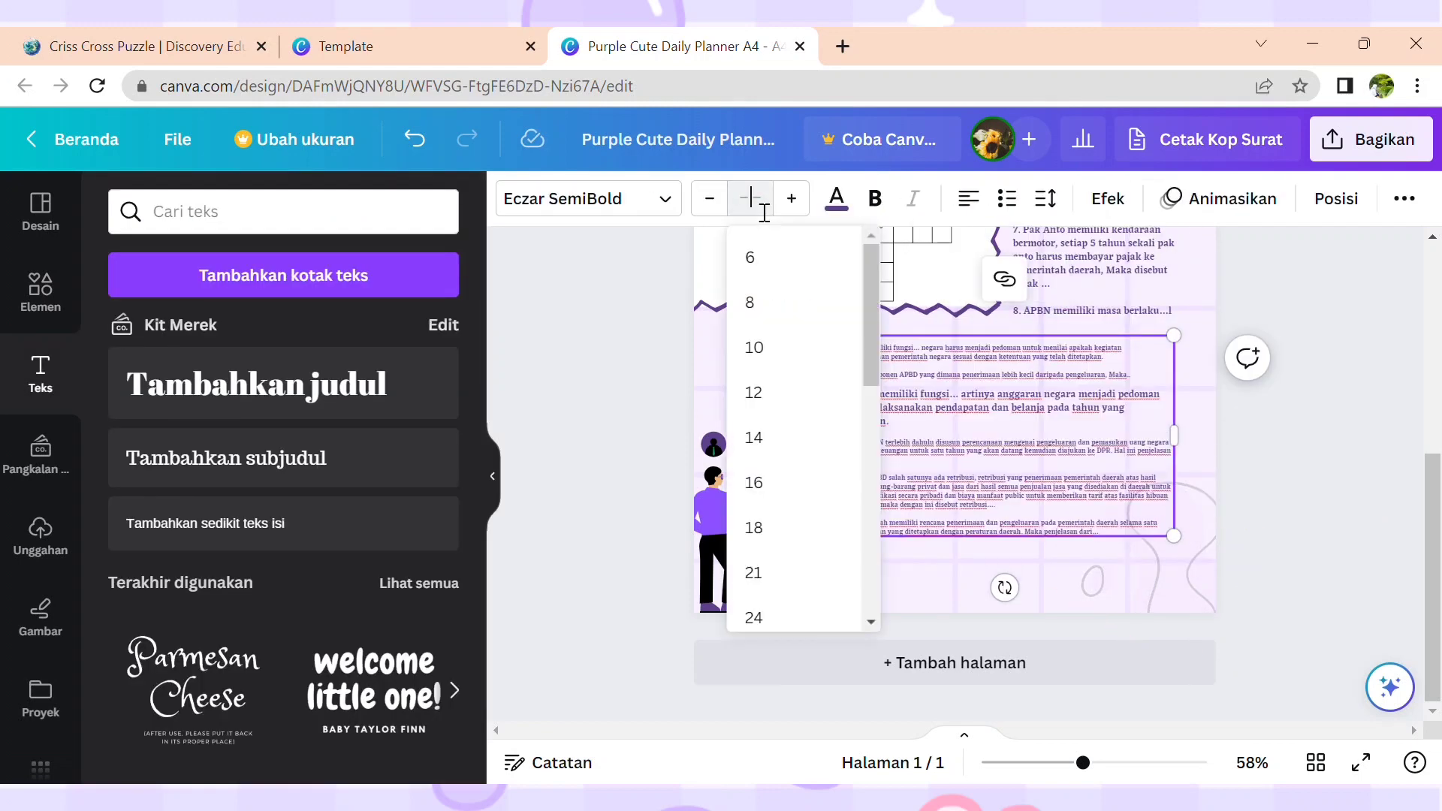
pyautogui.write('11.2')
# Step: Resize and reposition the DOWN clues box to fit the space beside the people illustration
pyautogui.click(1099, 285)
pyautogui.click(1088, 450)
pyautogui.moveTo(1174, 516); pyautogui.dragTo(1244, 518)
pyautogui.moveTo(1245, 653); pyautogui.dragTo(1161, 588)
pyautogui.moveTo(1176, 455); pyautogui.dragTo(1213, 455)
pyautogui.moveTo(939, 354); pyautogui.dragTo(920, 371)
pyautogui.moveTo(1194, 551)
pyautogui.mouseDown()
pyautogui.moveTo(1130, 514)
pyautogui.moveTo(1184, 553)
pyautogui.mouseUp()
pyautogui.click(762, 204)
pyautogui.write('112')
pyautogui.hotkey('ctrl', 'z')
# Step: Widen the DOWN clues box slightly and lower the ACROSS clues to centre them beside the crossword grid
pyautogui.moveTo(1183, 443); pyautogui.dragTo(1202, 443)
pyautogui.scroll(2, 1086, 345)
pyautogui.moveTo(1083, 762)
pyautogui.mouseDown()
pyautogui.moveTo(1104, 762)
pyautogui.moveTo(1055, 762)
pyautogui.mouseUp()
pyautogui.scroll(4, 1089, 451)
pyautogui.click(1142, 465)
pyautogui.click(991, 518)
pyautogui.click(1051, 289)
pyautogui.click(864, 693)
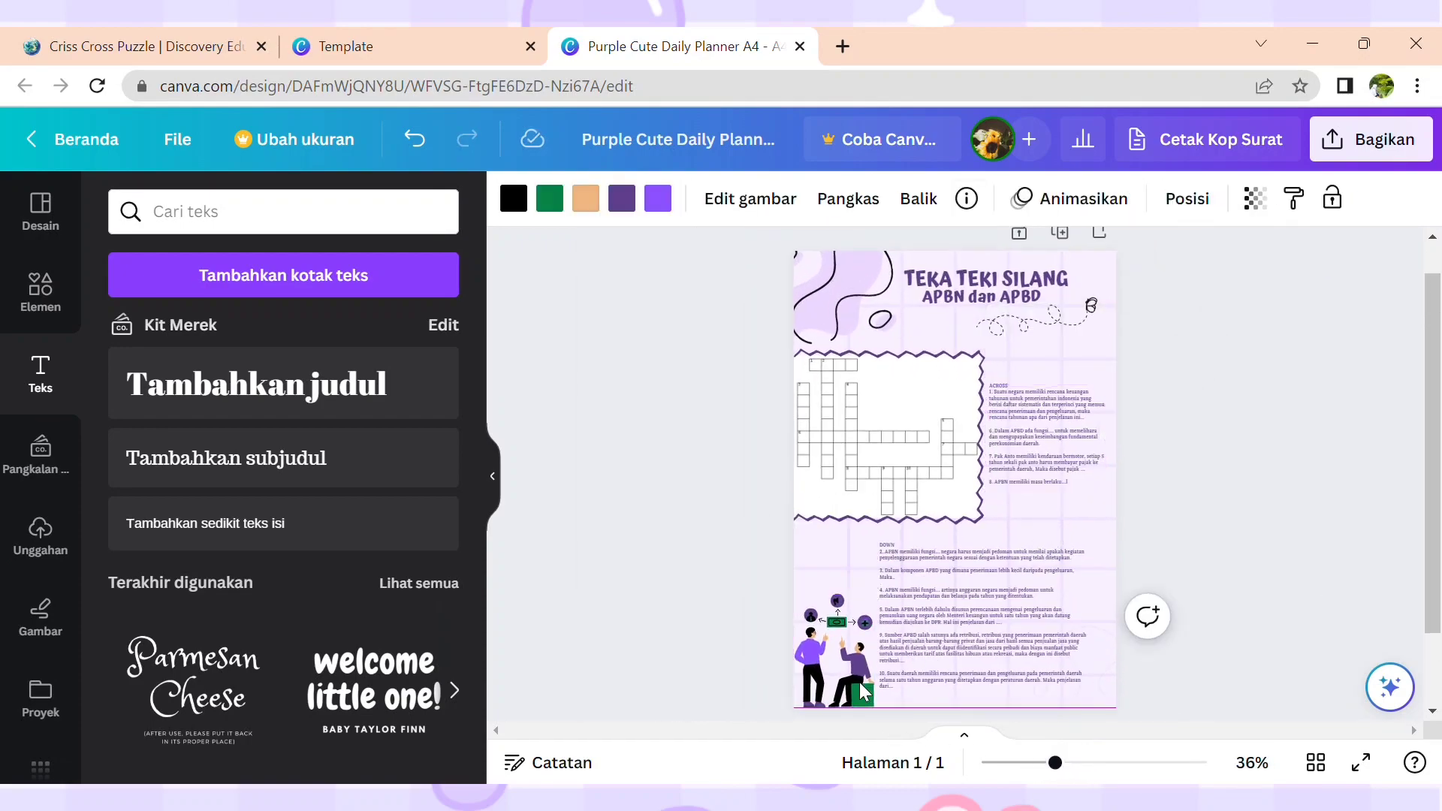
pyautogui.click(1400, 498)
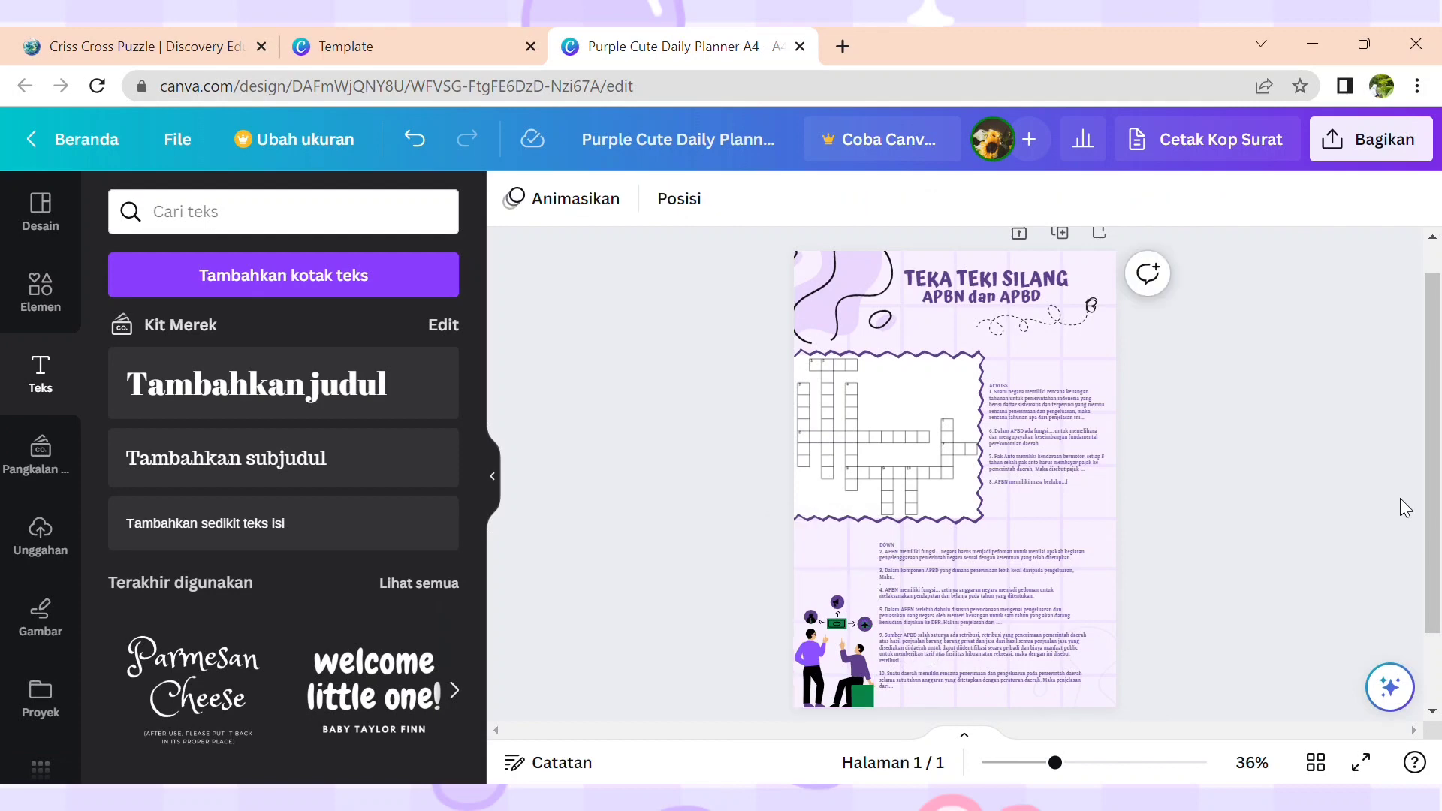
# Step: Download the finished worksheet as a PNG
pyautogui.click(1424, 161)
pyautogui.scroll(-3, 1276, 525)
pyautogui.click(1262, 524)
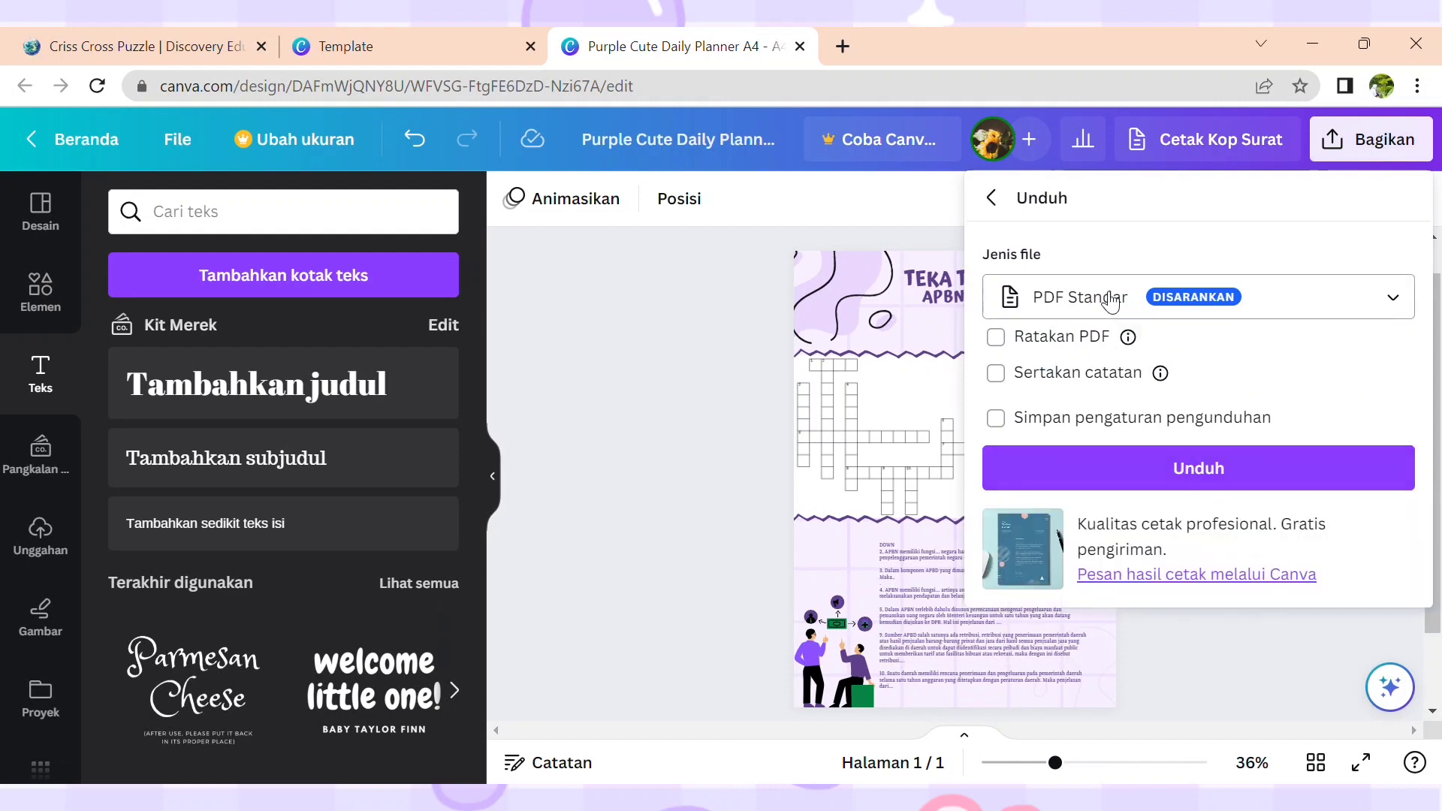
pyautogui.click(1107, 296)
pyautogui.click(1068, 239)
pyautogui.click(1062, 303)
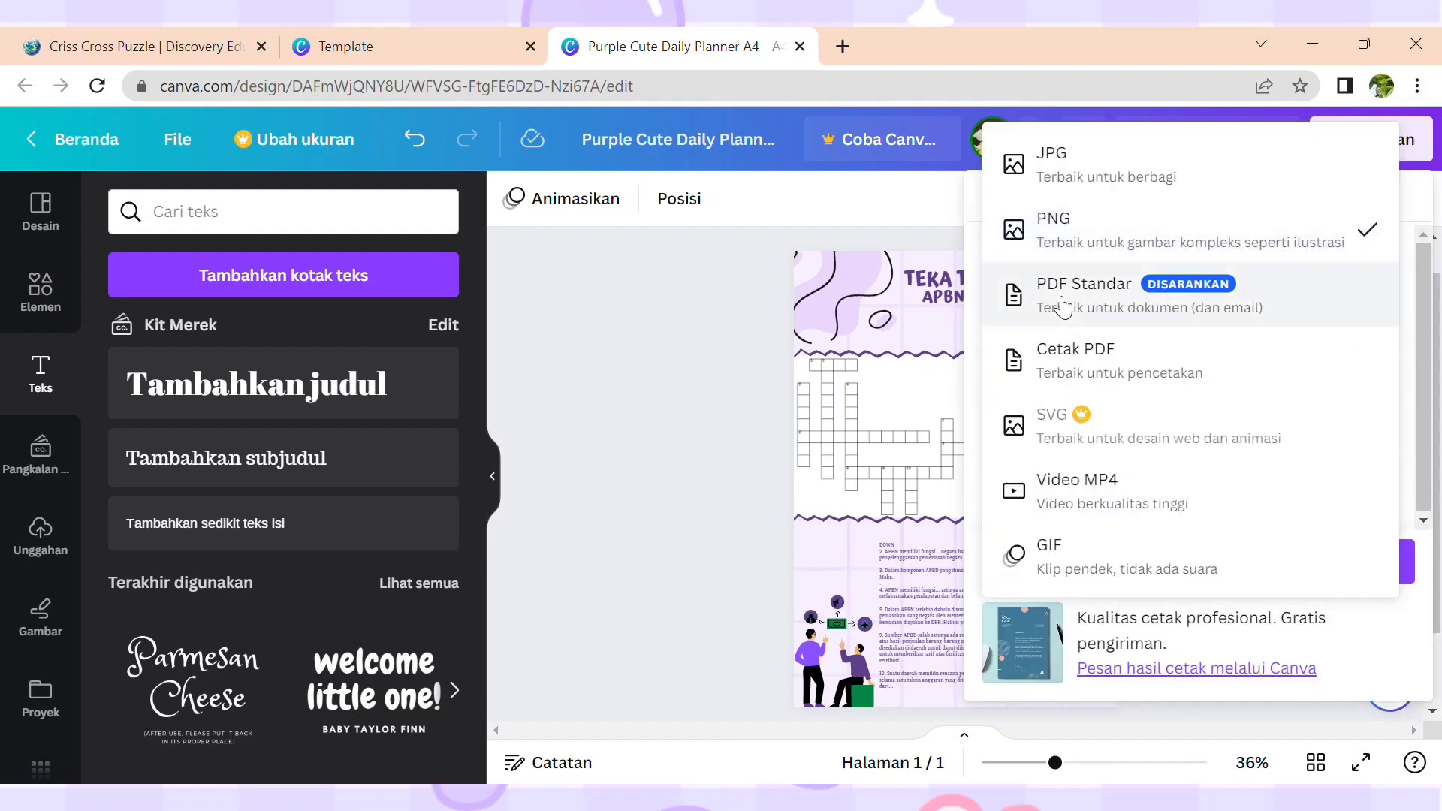
pyautogui.click(1070, 240)
pyautogui.click(1139, 560)
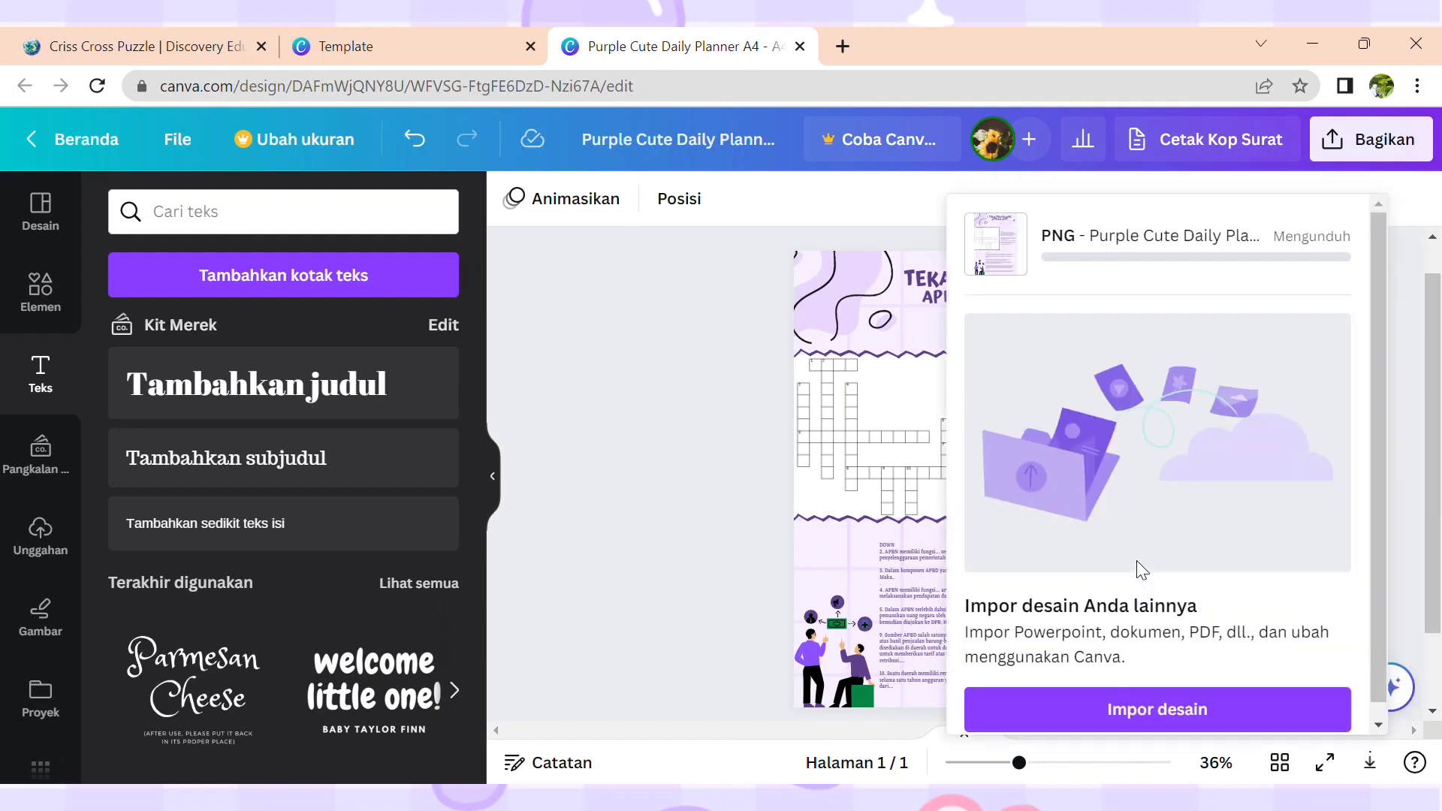
pyautogui.click(95, 762)
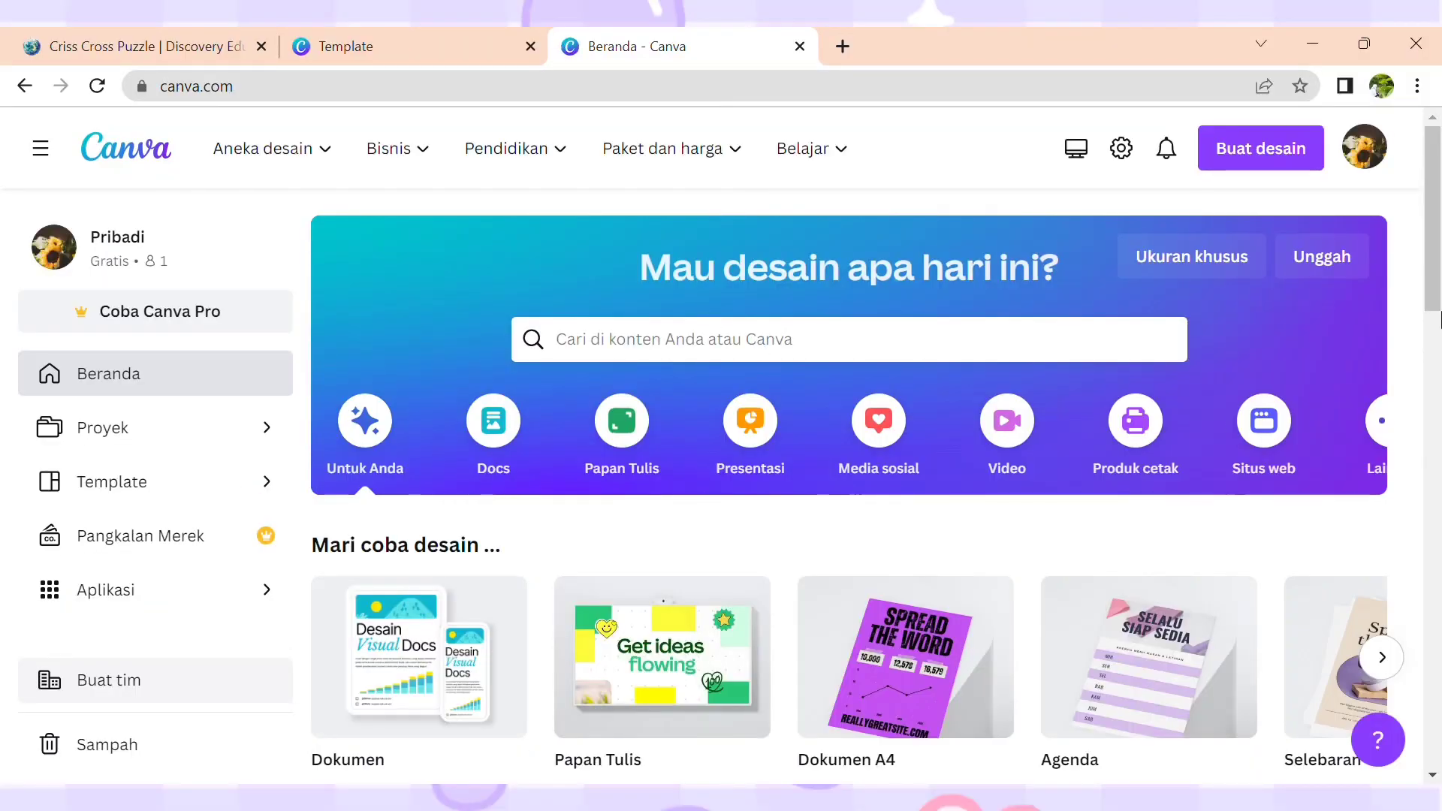
# Step: Open the recent presentation design "Merah Muda Putih Simpel Imut Tugas Kelompok Presentasi" to view its crossword layout
pyautogui.moveTo(1440, 319); pyautogui.dragTo(1440, 455)
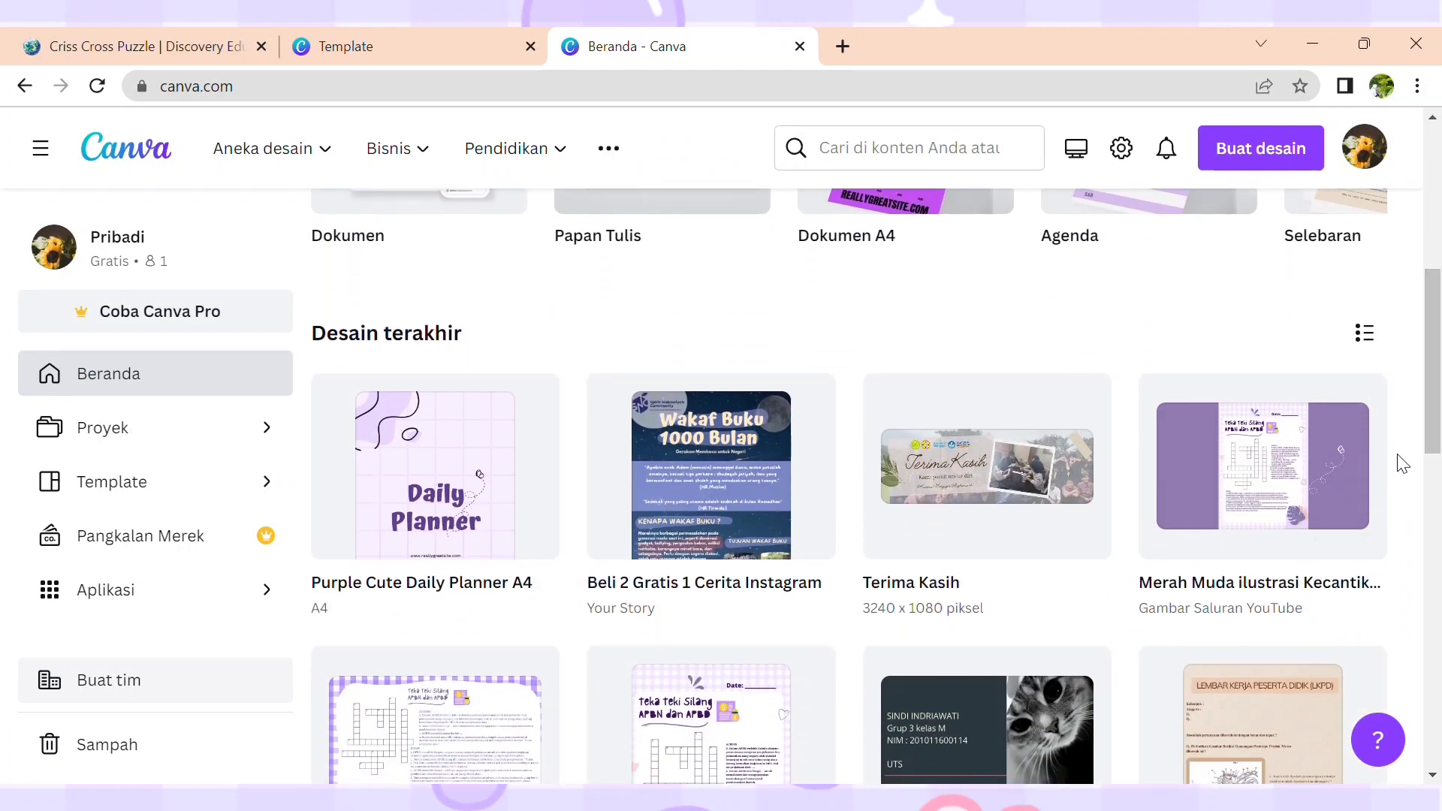
pyautogui.moveTo(1433, 450); pyautogui.dragTo(1433, 534)
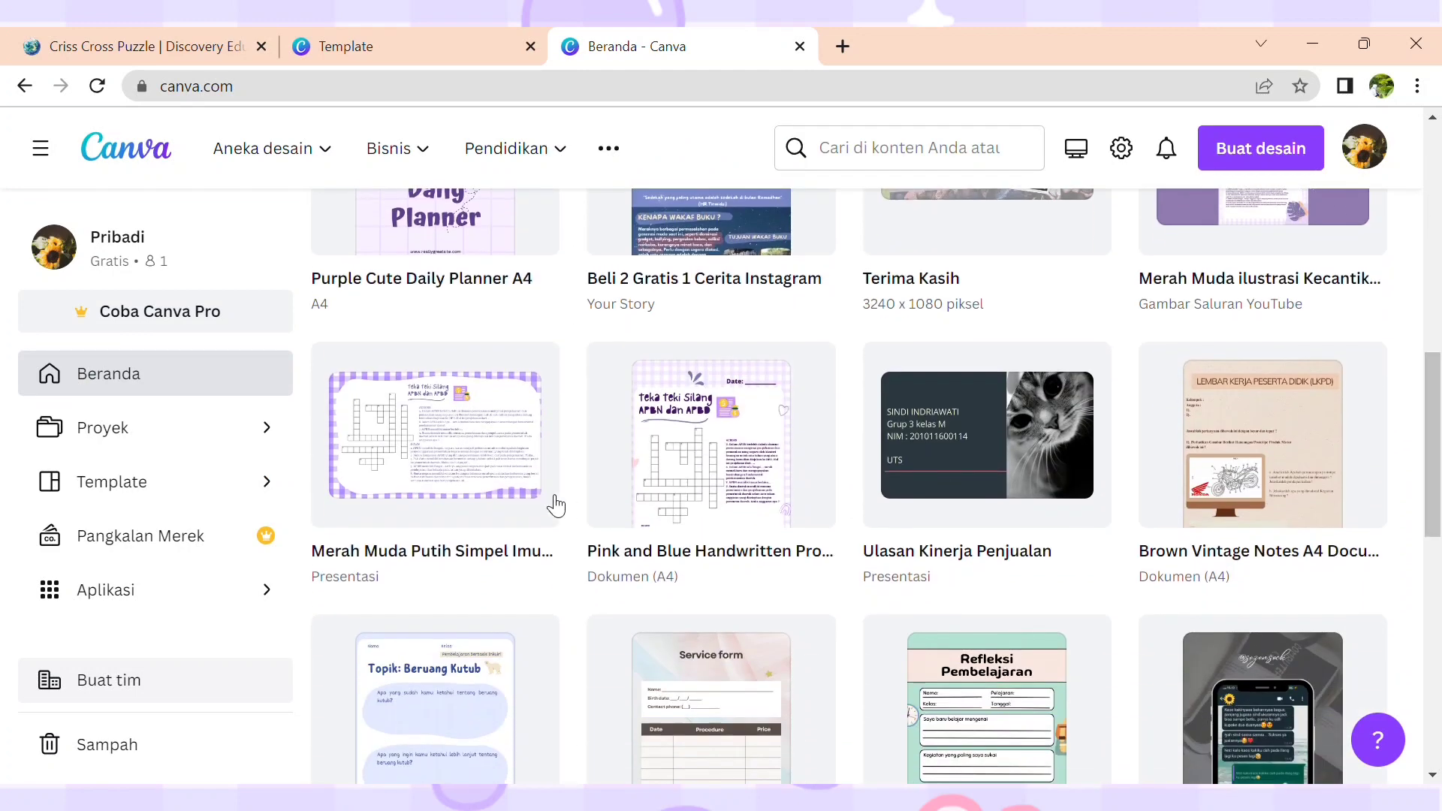
pyautogui.click(509, 485)
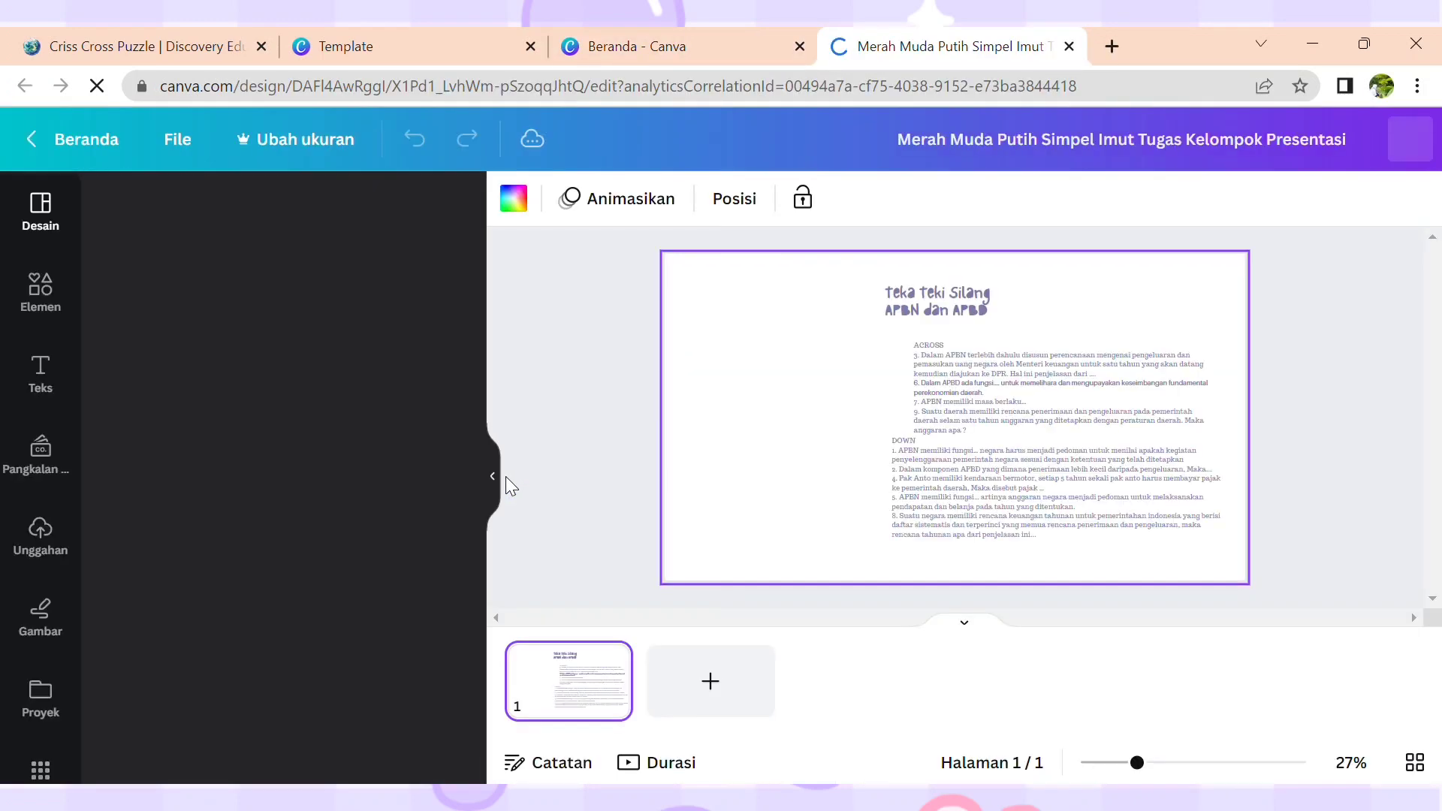
pyautogui.moveTo(1047, 764)
pyautogui.mouseDown()
pyautogui.moveTo(1179, 763)
pyautogui.moveTo(1037, 763)
pyautogui.moveTo(1057, 763)
pyautogui.mouseUp()
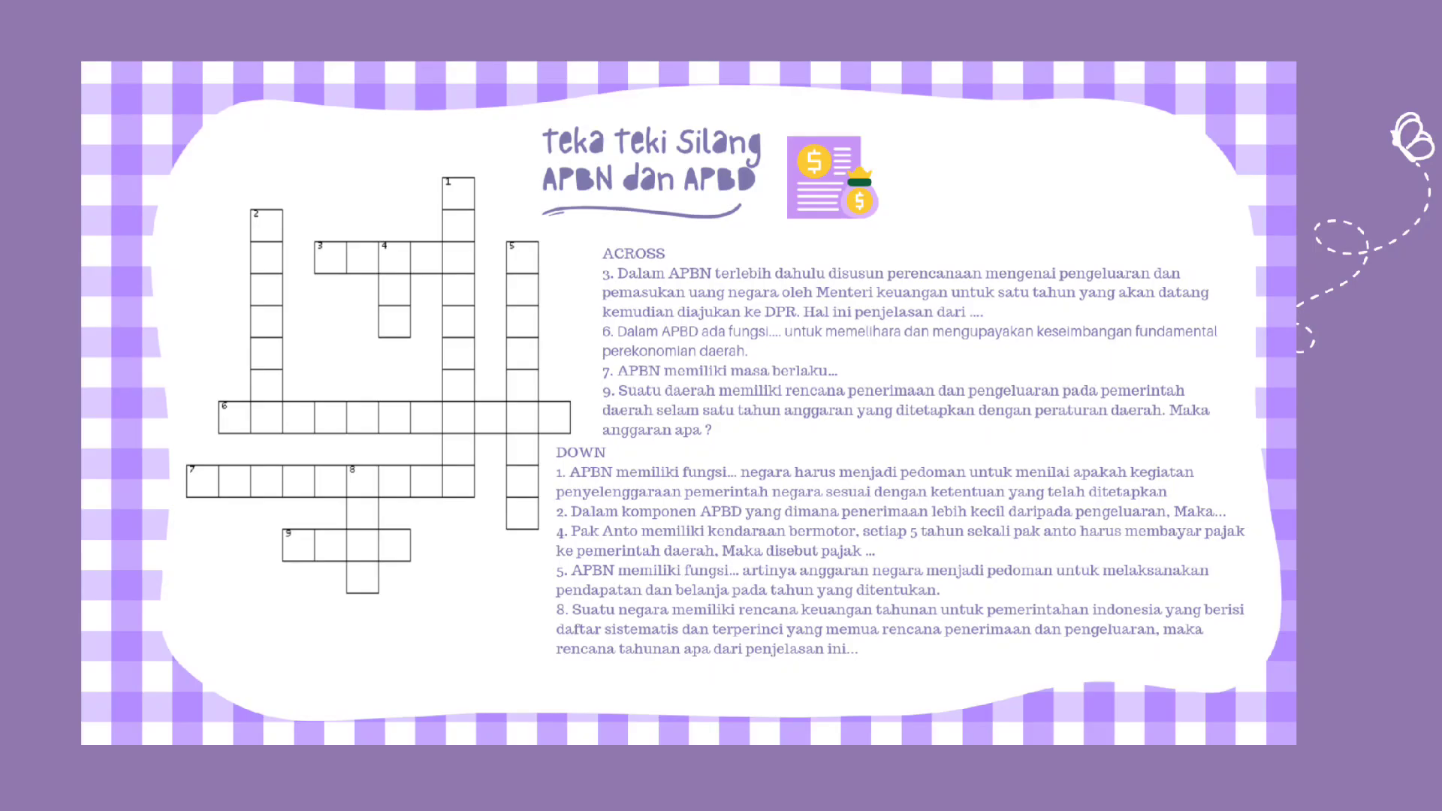